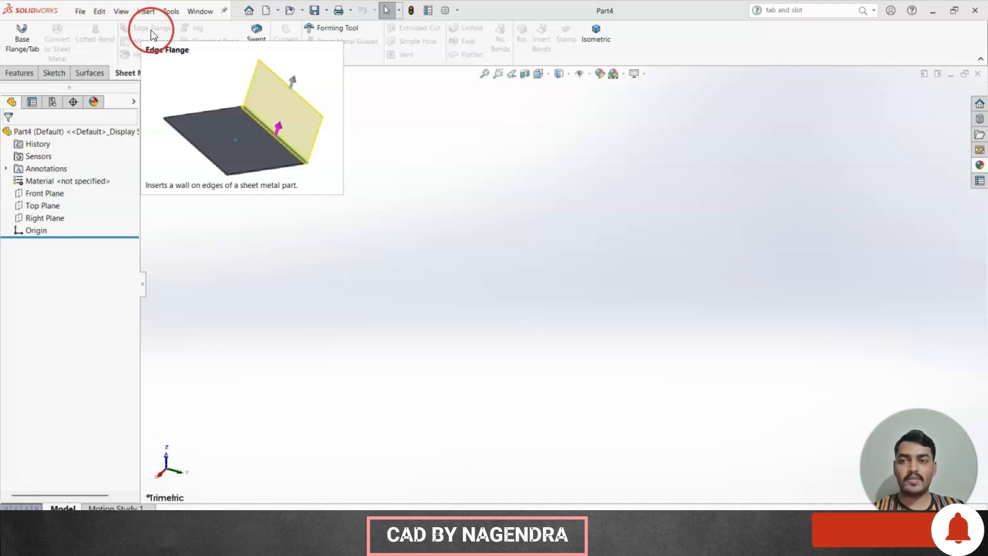
- Sketch a centre rectangle about 150 by 81 mm on the Top Plane, centred on the origin, and exit the sketch
{"action": "left_click", "coordinate": [385, 221]}
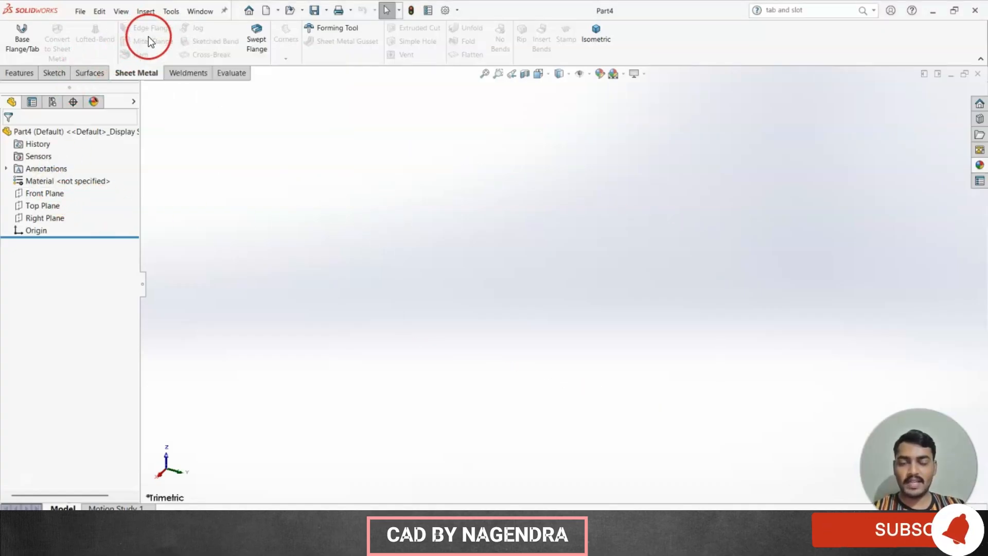
{"action": "left_click", "coordinate": [45, 205]}
{"action": "left_click", "coordinate": [58, 188]}
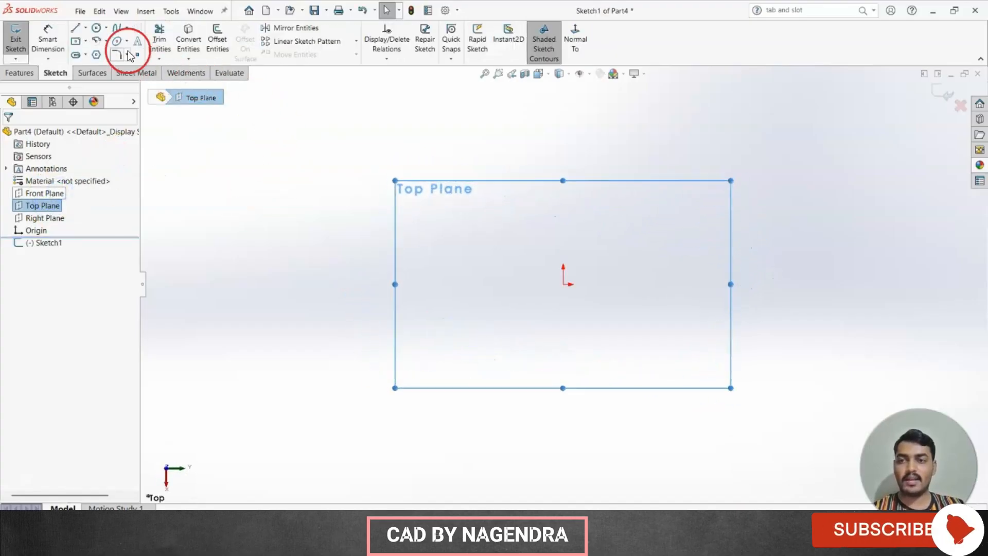
{"action": "left_click", "coordinate": [77, 42]}
{"action": "left_click", "coordinate": [564, 285]}
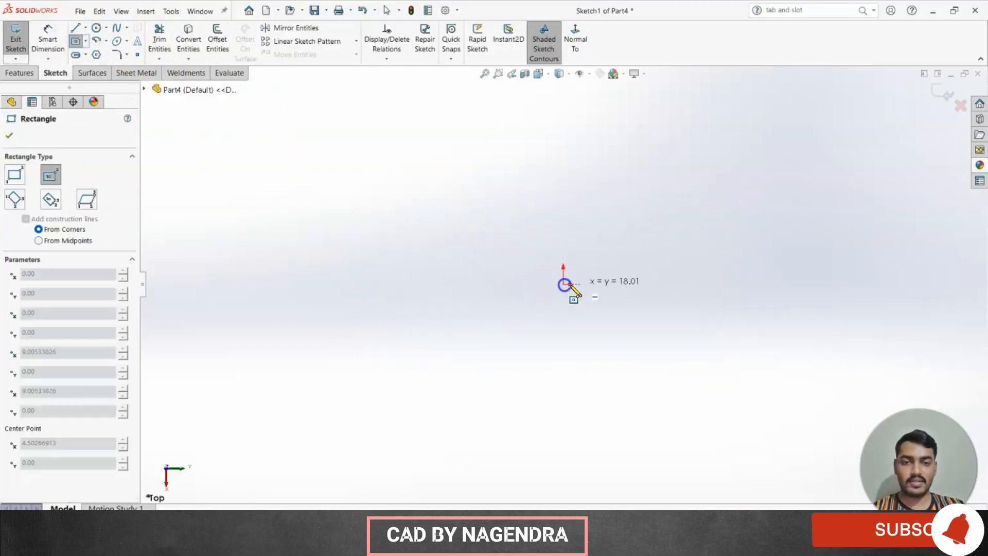
{"action": "left_click", "coordinate": [704, 360]}
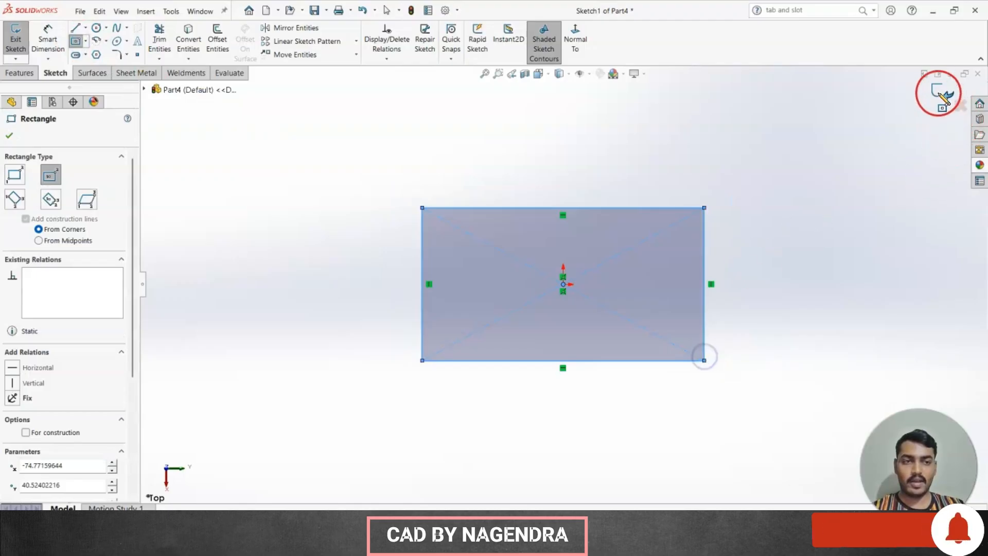
{"action": "left_click", "coordinate": [941, 92]}
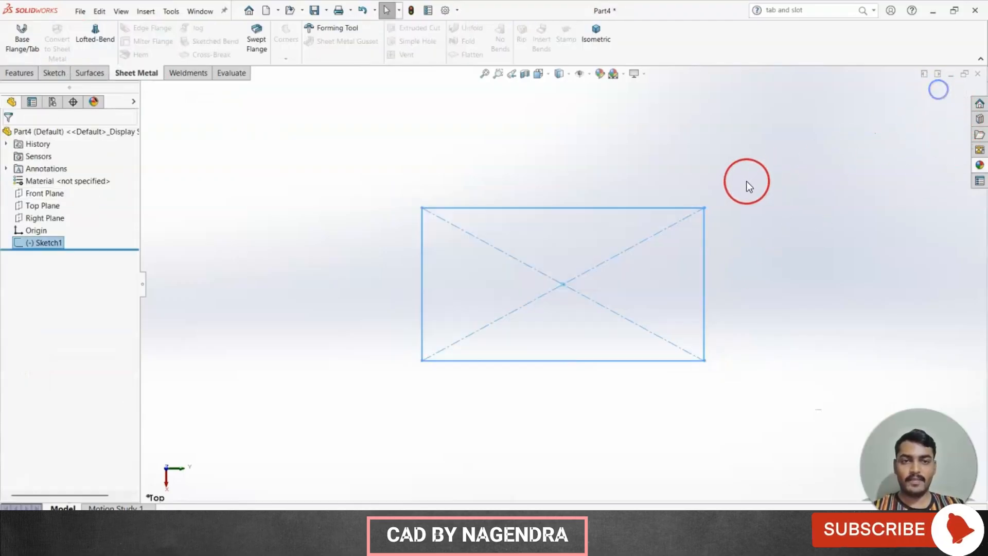
- Create a Base Flange from the rectangle sketch with a 2 mm sheet thickness
{"action": "left_click", "coordinate": [608, 42]}
{"action": "scroll", "coordinate": [617, 270], "scroll_direction": "up", "scroll_amount": 5}
{"action": "scroll", "coordinate": [534, 274], "scroll_direction": "down", "scroll_amount": 2}
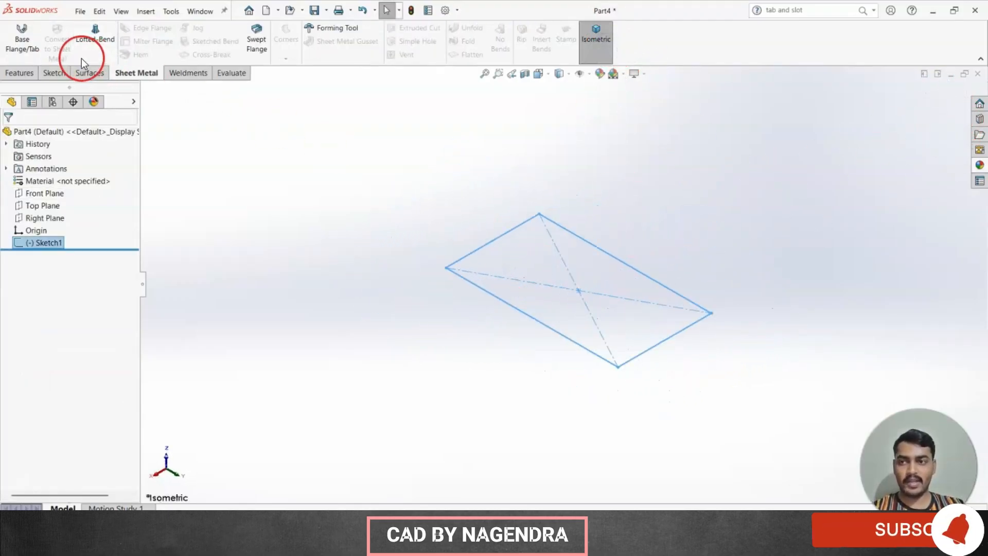
{"action": "left_click", "coordinate": [35, 51]}
{"action": "left_click", "coordinate": [85, 244]}
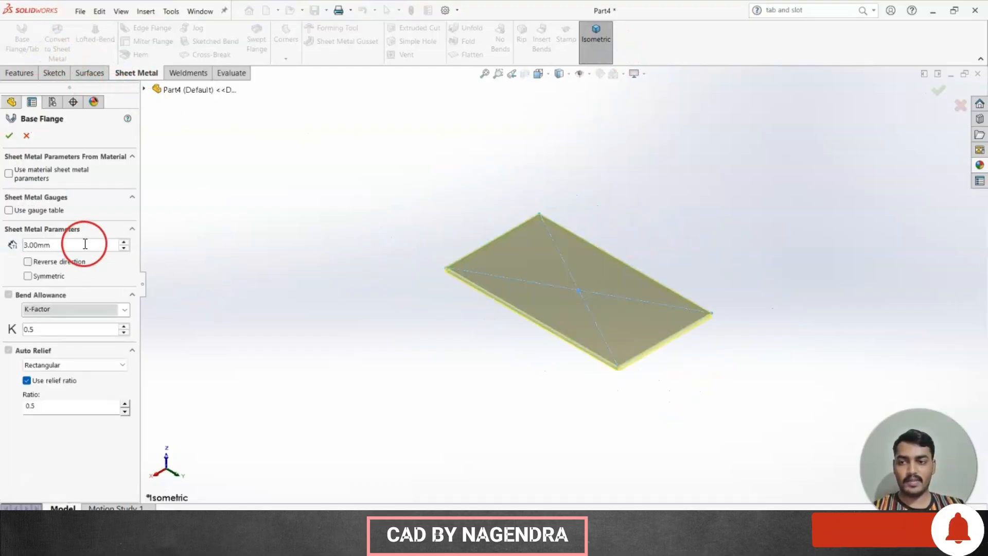
{"action": "type", "text": "2"}
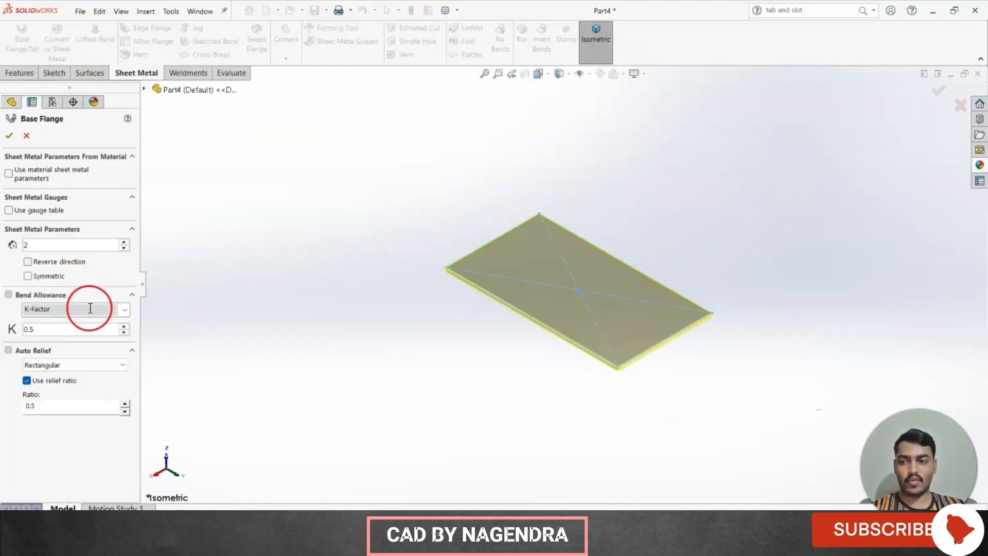
{"action": "left_click", "coordinate": [9, 136]}
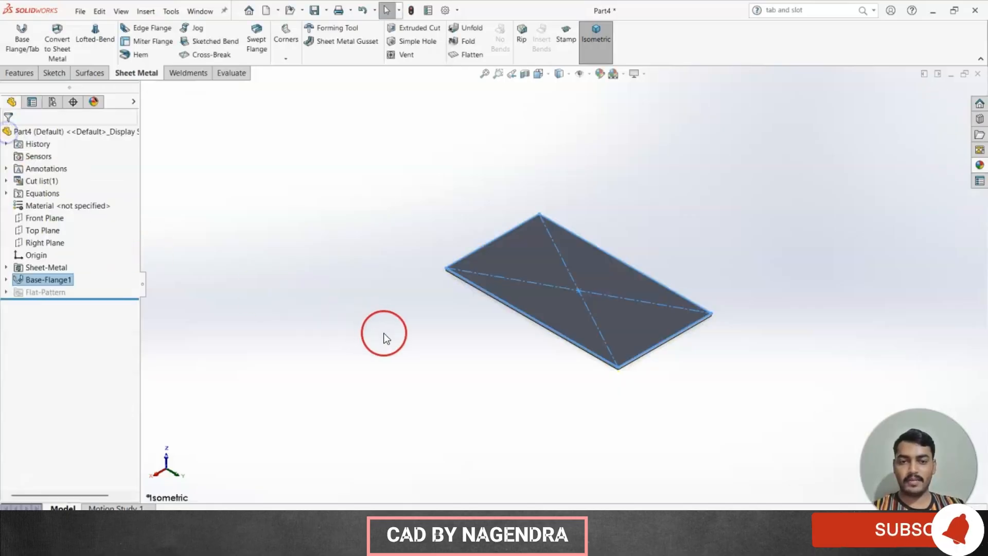
{"action": "scroll", "coordinate": [670, 298], "scroll_direction": "down", "scroll_amount": 3}
{"action": "scroll", "coordinate": [669, 298], "scroll_direction": "up", "scroll_amount": 3}
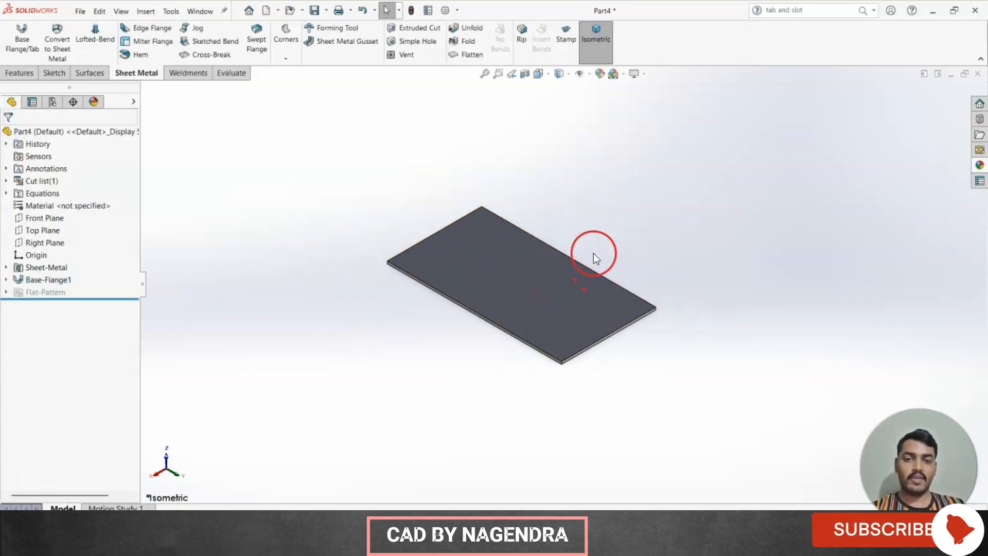
{"action": "left_click", "coordinate": [152, 30]}
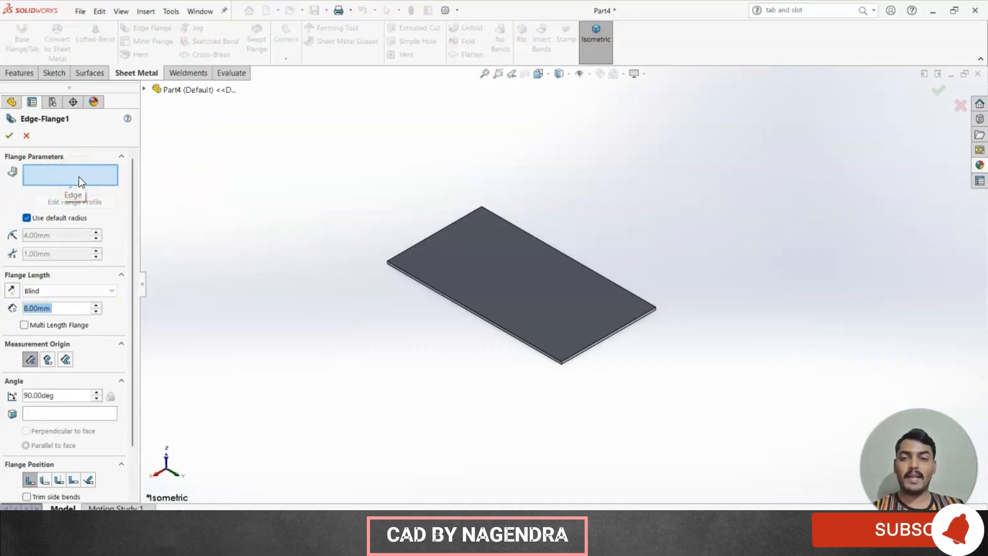
{"action": "left_click", "coordinate": [553, 249]}
{"action": "left_click", "coordinate": [563, 159]}
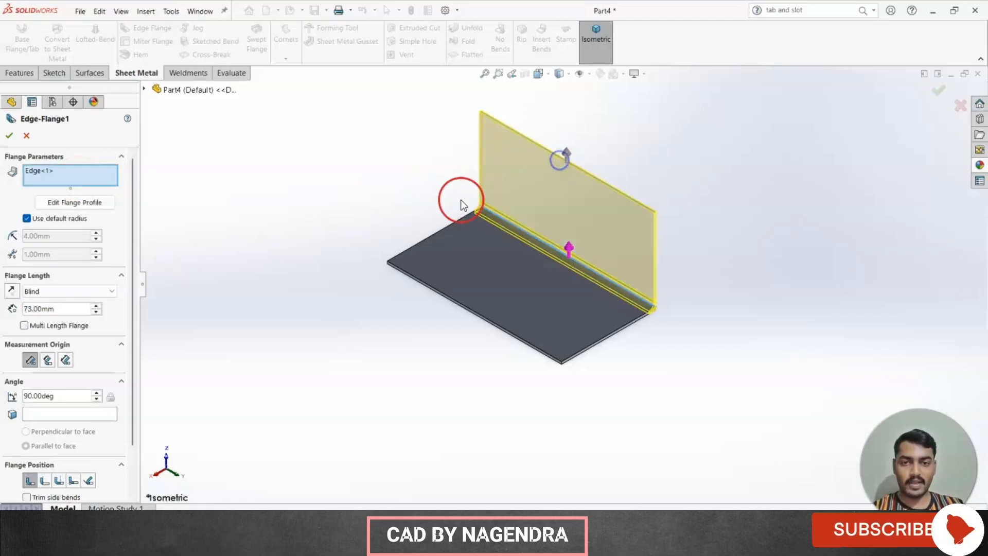
{"action": "left_click", "coordinate": [440, 228]}
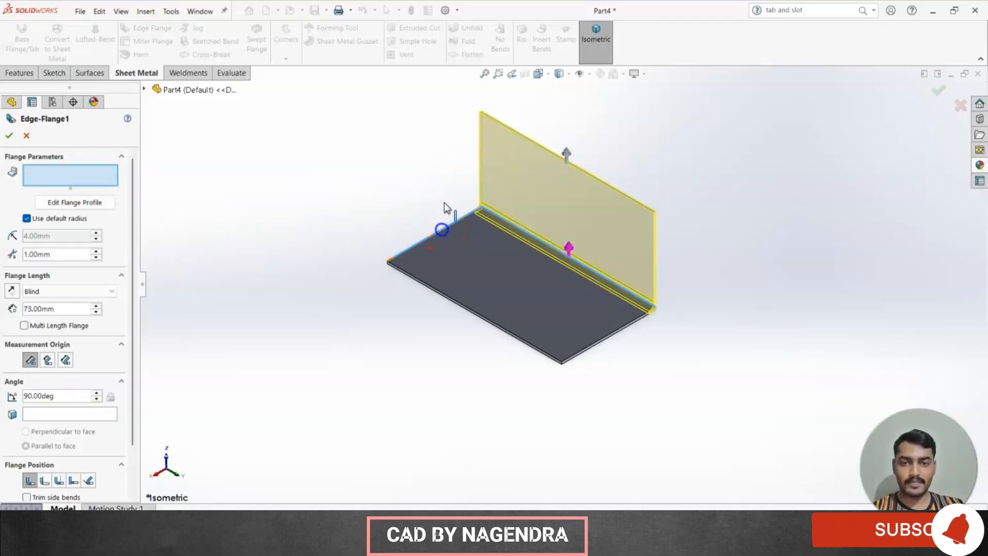
{"action": "left_click", "coordinate": [431, 282]}
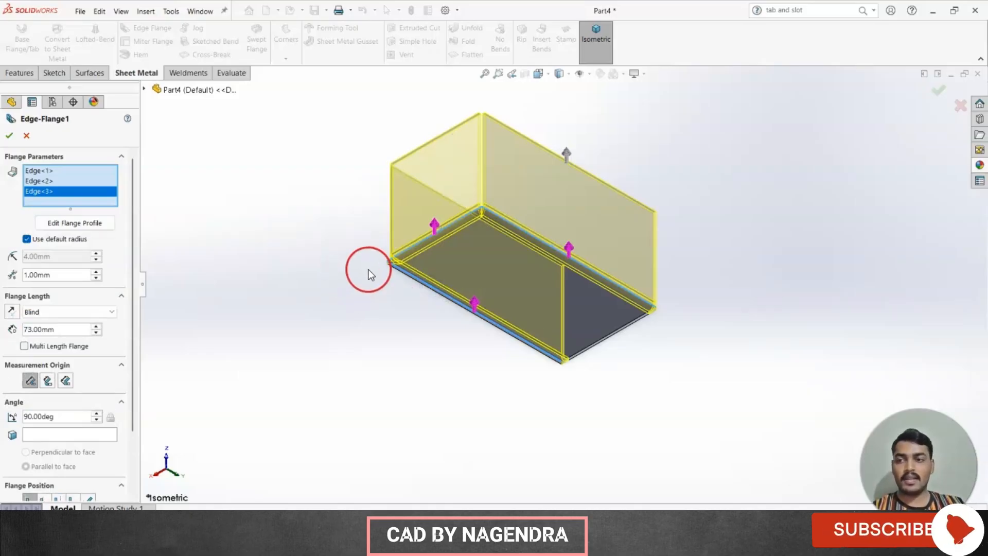
{"action": "scroll", "coordinate": [626, 212], "scroll_direction": "down", "scroll_amount": 3}
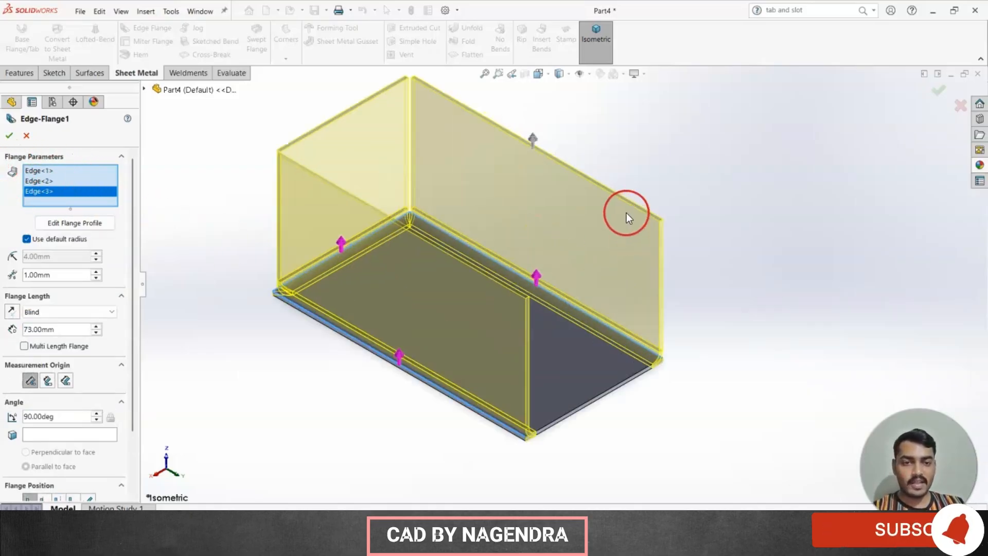
{"action": "middle_click_drag", "start_coordinate": [612, 230], "coordinate": [635, 209]}
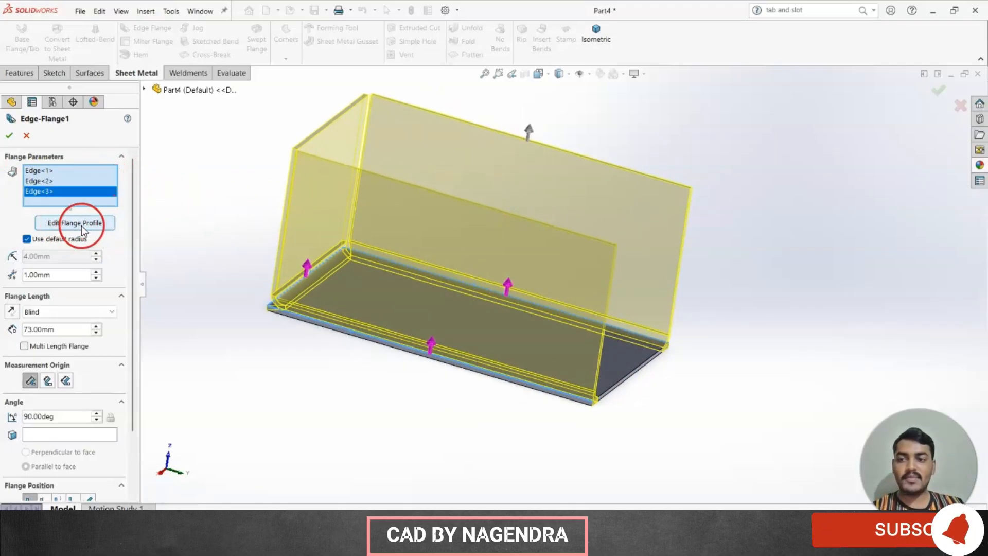
{"action": "middle_click_drag", "start_coordinate": [691, 308], "coordinate": [671, 312]}
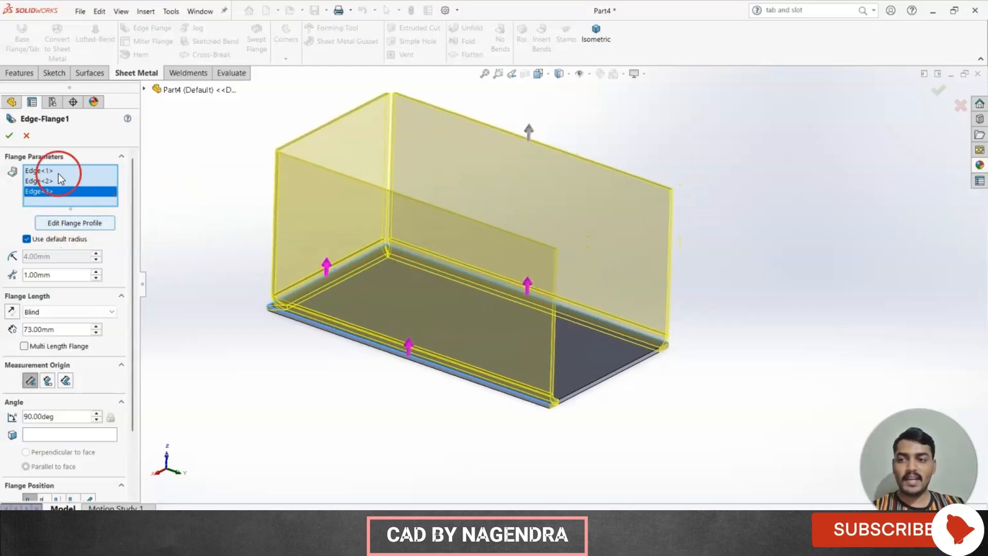
{"action": "left_click", "coordinate": [28, 136]}
{"action": "left_click", "coordinate": [212, 159]}
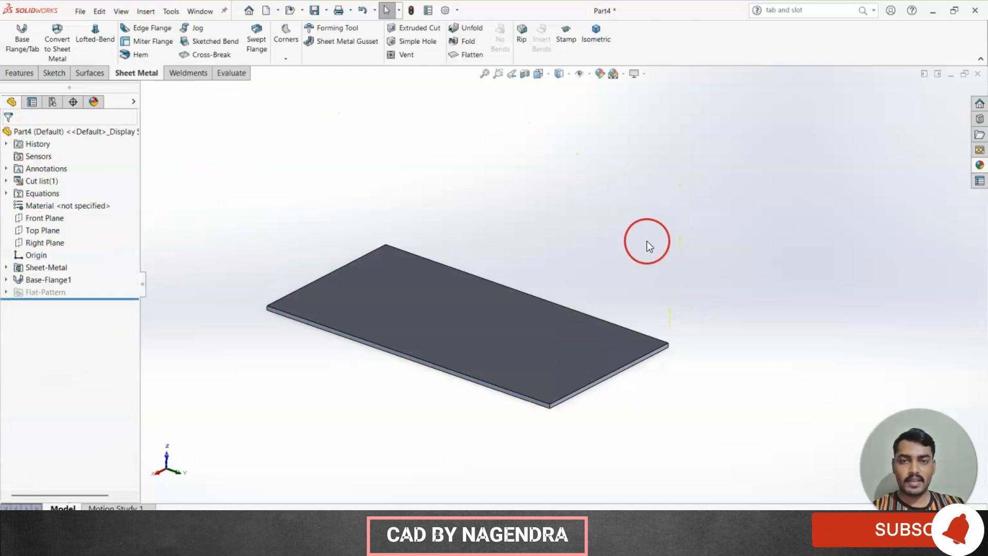
- Start an Edge Flange on the plate's rear long edge with a flange length of 50 mm
{"action": "left_click", "coordinate": [164, 31]}
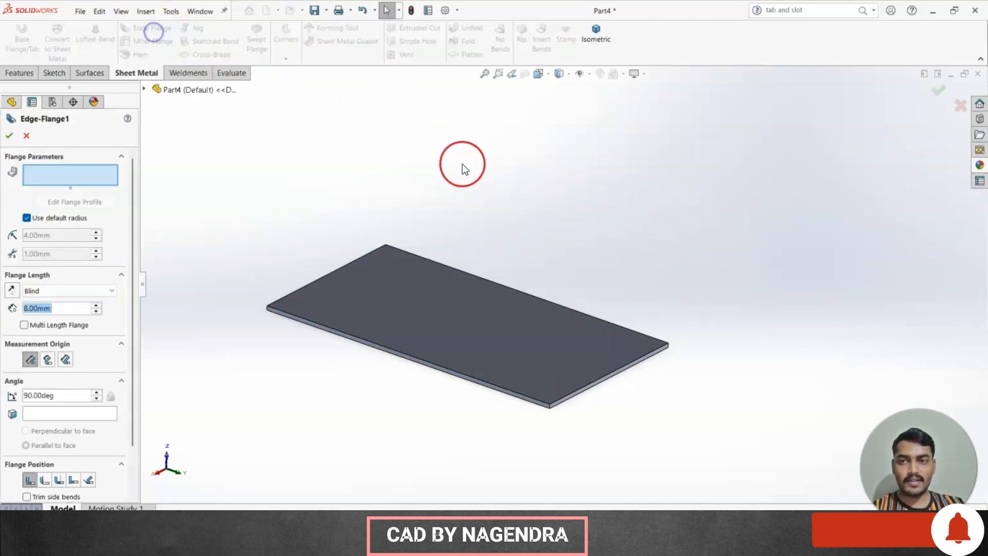
{"action": "left_click", "coordinate": [544, 295]}
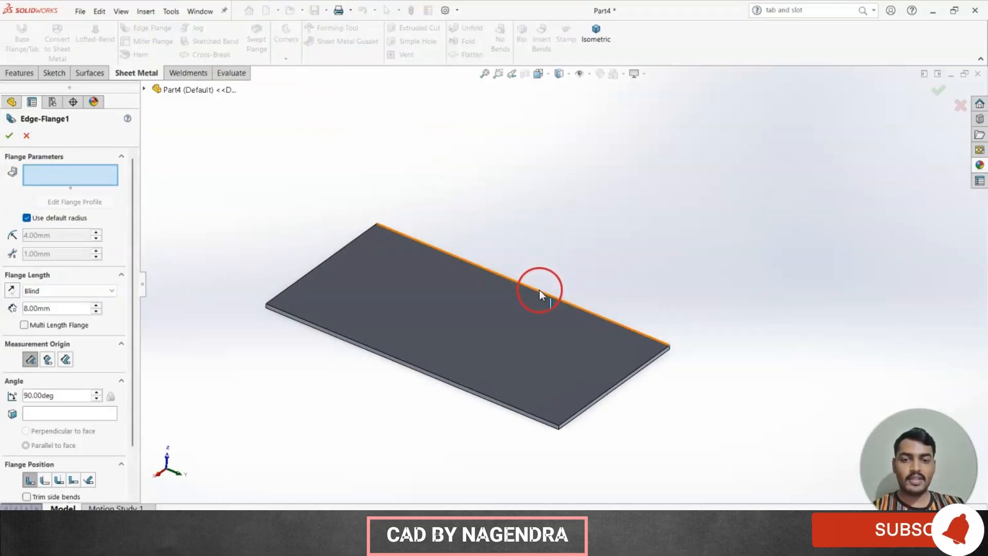
{"action": "left_click", "coordinate": [540, 289]}
{"action": "left_click", "coordinate": [541, 187]}
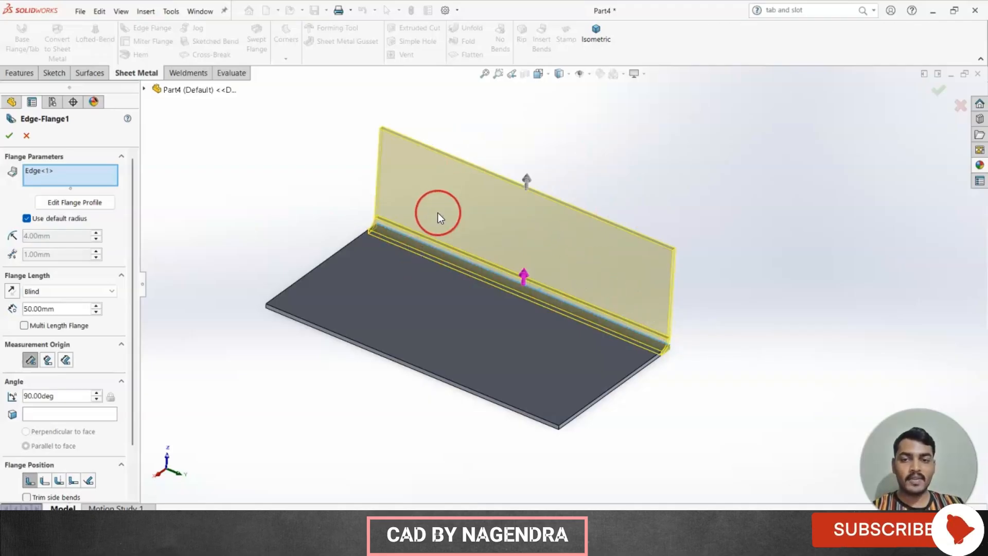
- Open the flange profile for editing and pull both vertical sides inward to a width of about 81 mm
{"action": "left_click", "coordinate": [81, 203]}
{"action": "mouse_move", "coordinate": [569, 224]}
{"action": "left_mouse_down"}
{"action": "mouse_move", "coordinate": [548, 166]}
{"action": "mouse_move", "coordinate": [398, 87]}
{"action": "left_mouse_up"}
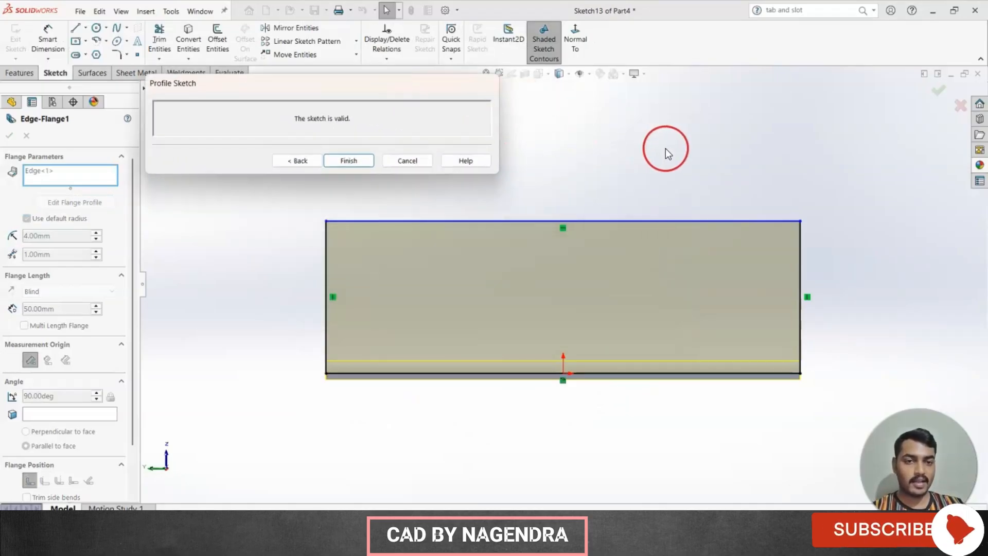
{"action": "left_click", "coordinate": [666, 148]}
{"action": "left_click_drag", "start_coordinate": [326, 374], "coordinate": [420, 374]}
{"action": "left_click_drag", "start_coordinate": [798, 373], "coordinate": [676, 374]}
{"action": "left_click", "coordinate": [672, 416]}
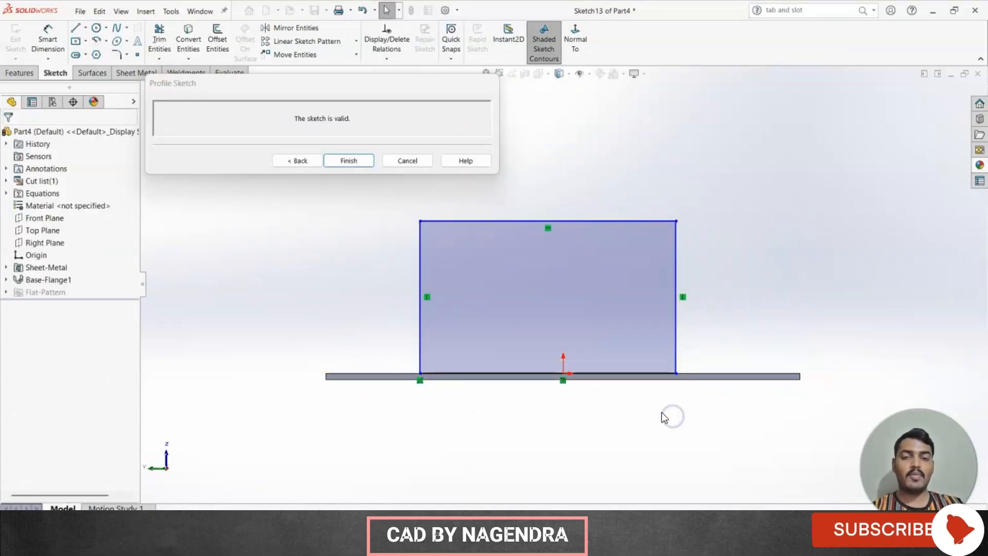
- Sketch a slanted, a horizontal and another slanted line, connected across both upper corners of the flange profile
{"action": "left_click", "coordinate": [76, 28]}
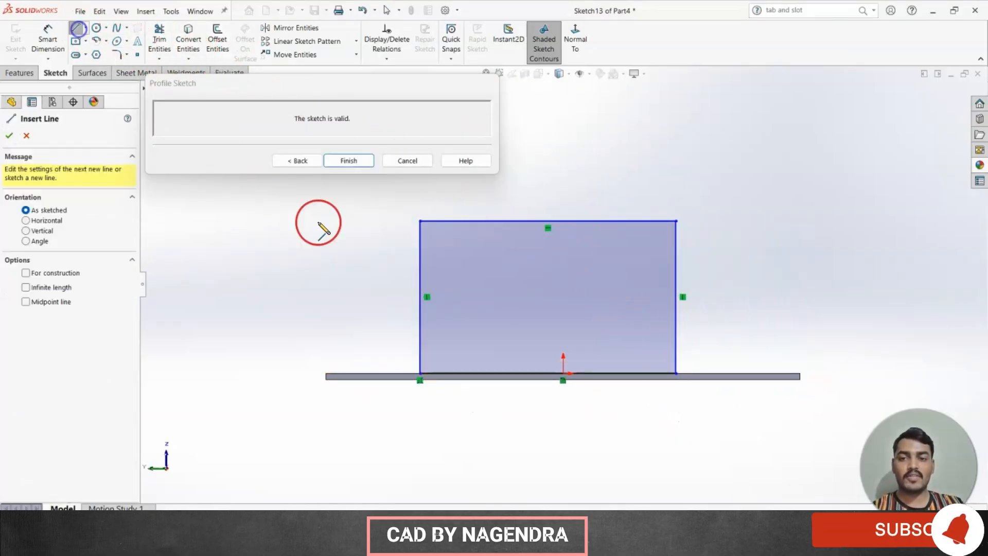
{"action": "left_click", "coordinate": [381, 293]}
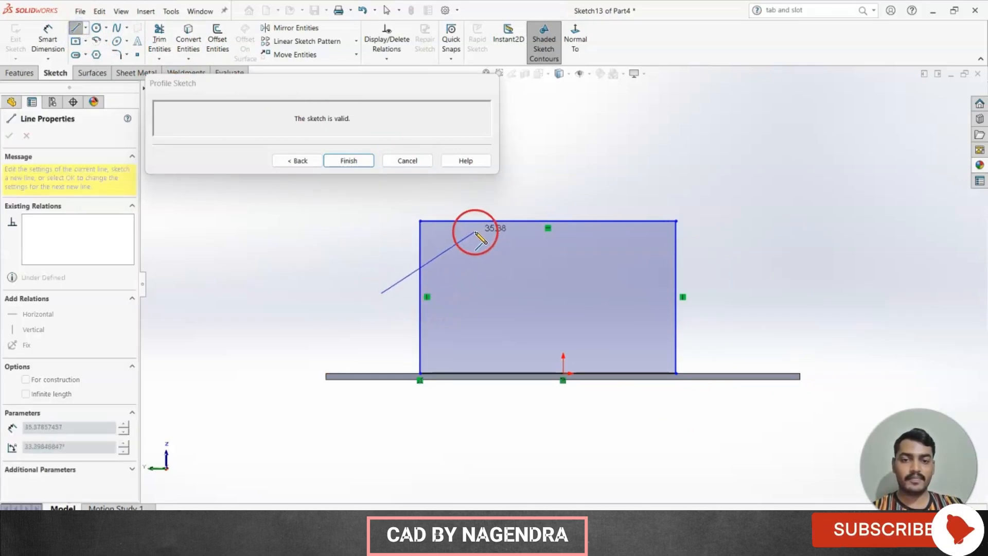
{"action": "left_click", "coordinate": [486, 198]}
{"action": "left_click", "coordinate": [616, 197]}
{"action": "left_click", "coordinate": [697, 279]}
{"action": "double_click", "coordinate": [802, 239]}
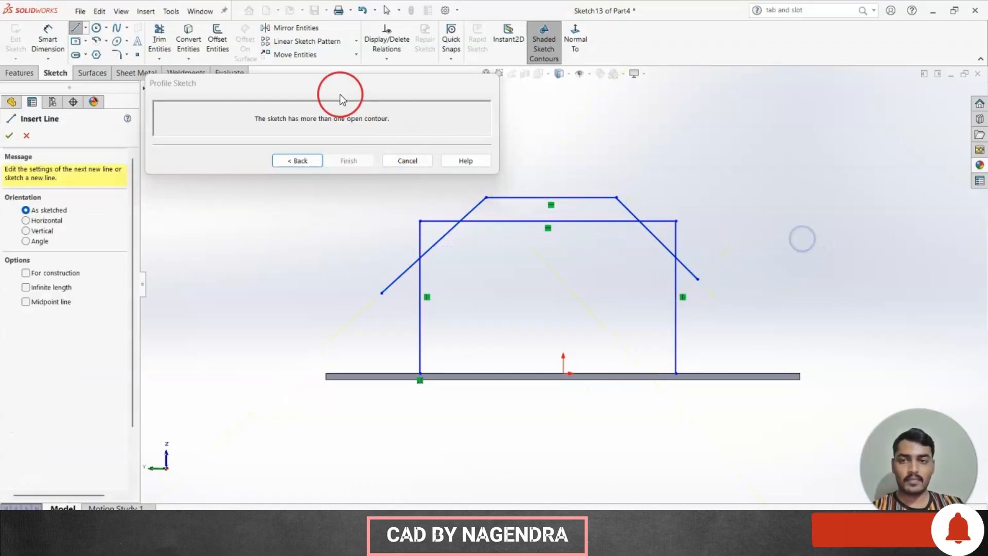
- Trim the outer line ends, the old upper edge and the corner remnants to leave a chamfered profile outline
{"action": "left_click", "coordinate": [159, 37]}
{"action": "mouse_move", "coordinate": [711, 311]}
{"action": "left_mouse_down"}
{"action": "mouse_move", "coordinate": [677, 231]}
{"action": "mouse_move", "coordinate": [651, 211]}
{"action": "left_mouse_up"}
{"action": "left_click_drag", "start_coordinate": [604, 236], "coordinate": [586, 217]}
{"action": "mouse_move", "coordinate": [451, 202]}
{"action": "left_mouse_down"}
{"action": "mouse_move", "coordinate": [403, 241]}
{"action": "mouse_move", "coordinate": [408, 293]}
{"action": "left_mouse_up"}
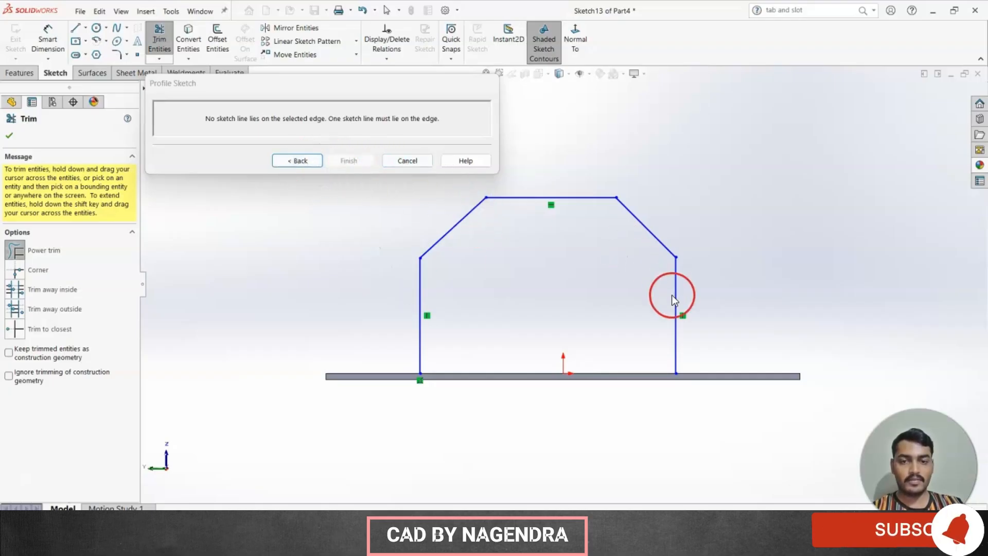
- Close the profile with a horizontal line along the plate edge between both vertical sides and finish the edge flange
{"action": "scroll", "coordinate": [668, 287], "scroll_direction": "up", "scroll_amount": 1}
{"action": "scroll", "coordinate": [650, 287], "scroll_direction": "down", "scroll_amount": 1}
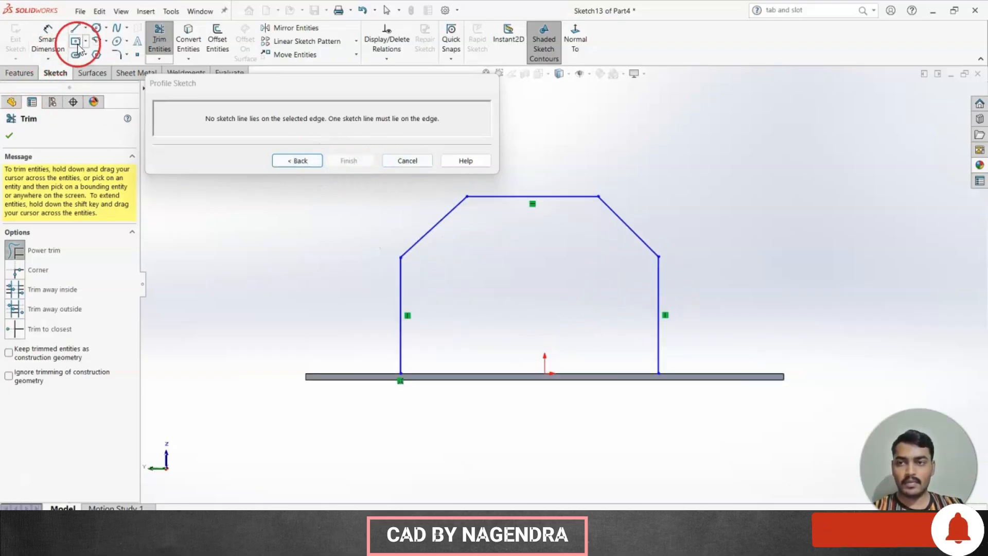
{"action": "left_click", "coordinate": [73, 29]}
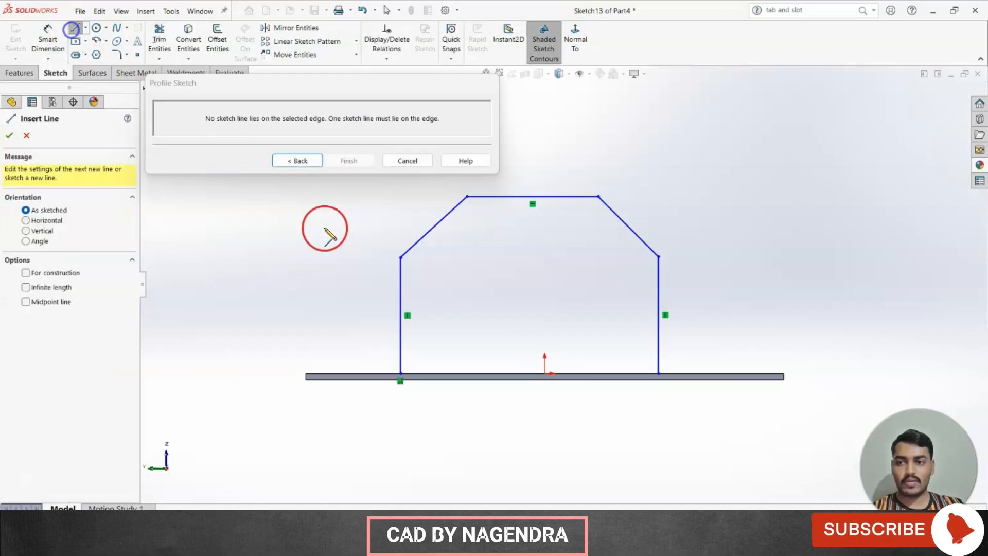
{"action": "left_click", "coordinate": [401, 379]}
{"action": "left_click", "coordinate": [658, 374]}
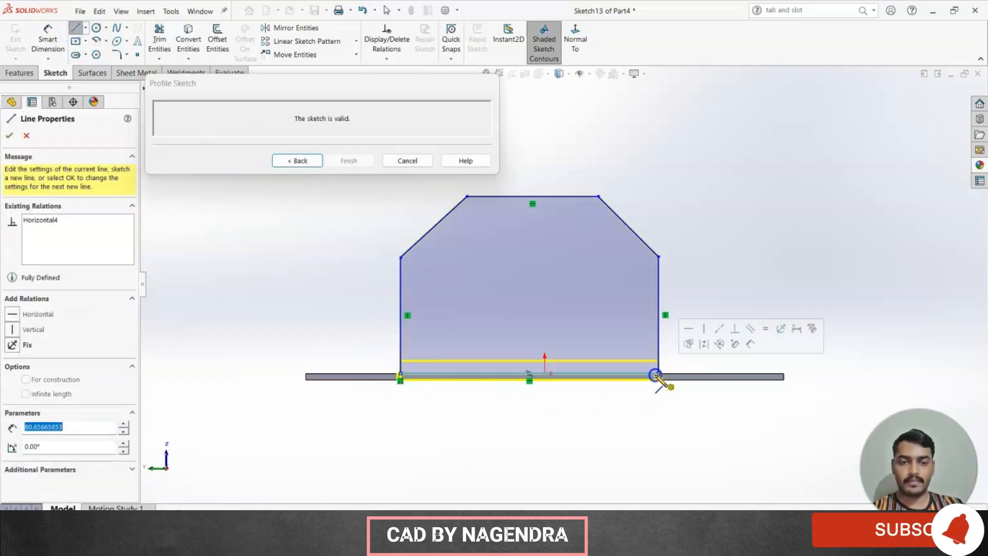
{"action": "left_click", "coordinate": [340, 161]}
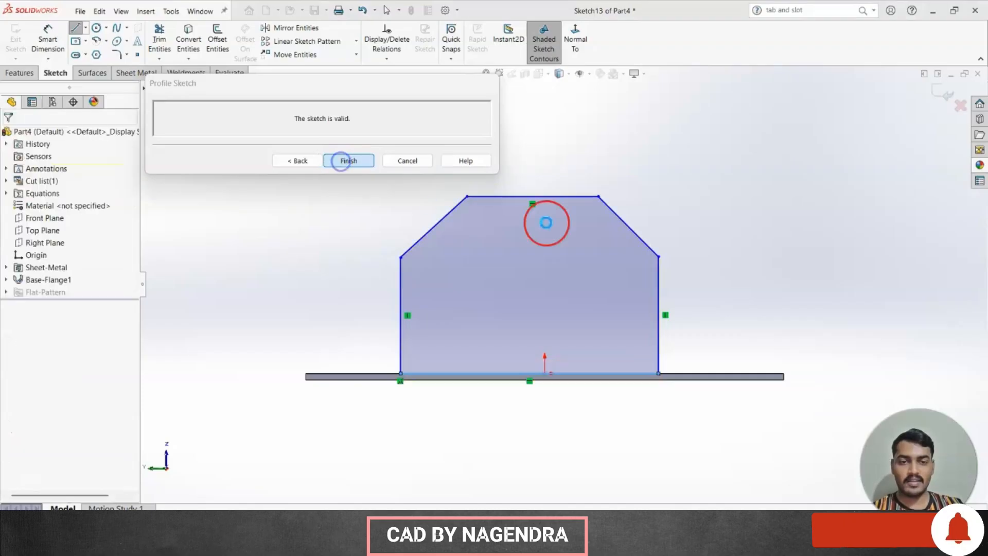
- Undo the custom-profile edge flange and return the base plate to an isometric view
{"action": "left_click", "coordinate": [596, 36]}
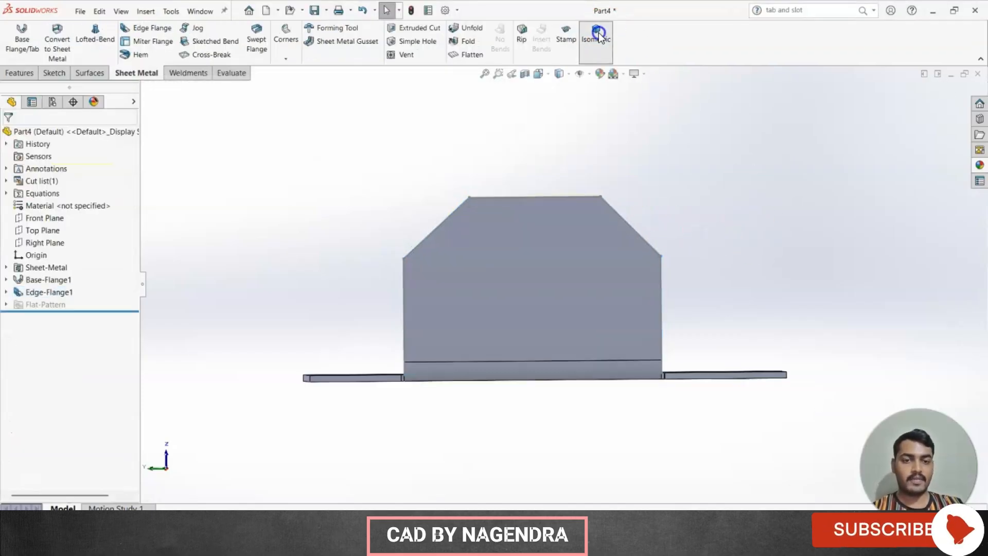
{"action": "middle_click_drag", "start_coordinate": [721, 266], "coordinate": [786, 188]}
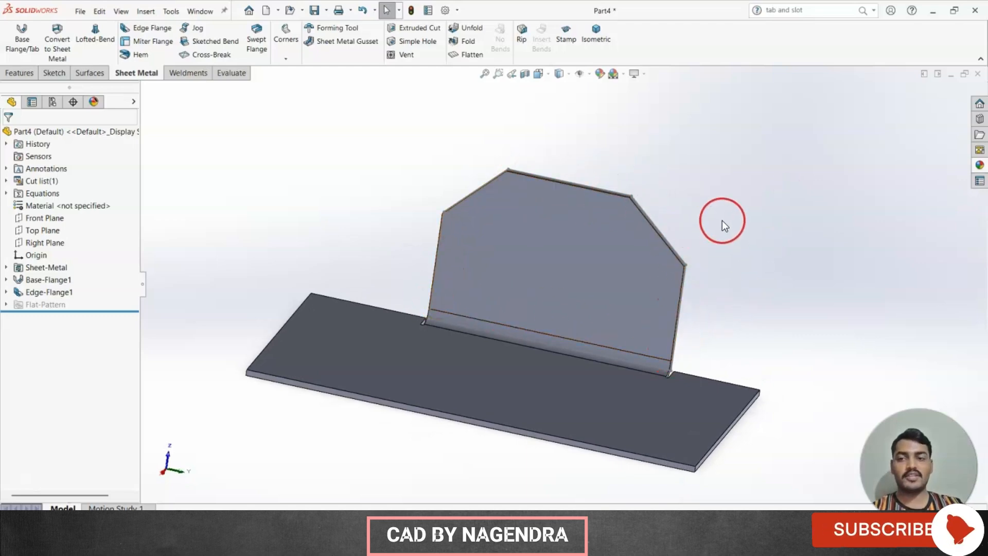
{"action": "key", "text": "ctrl+z"}
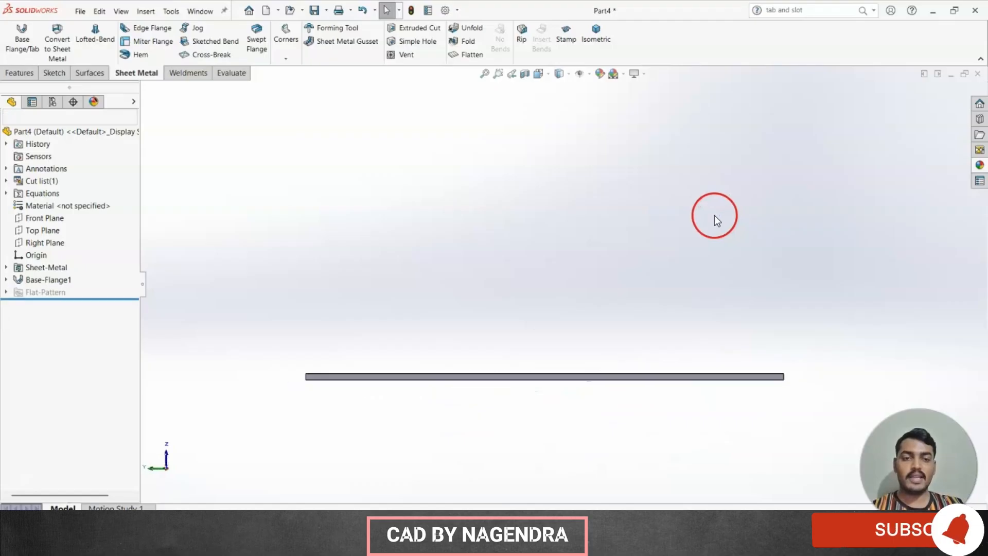
{"action": "key", "text": "ctrl+7"}
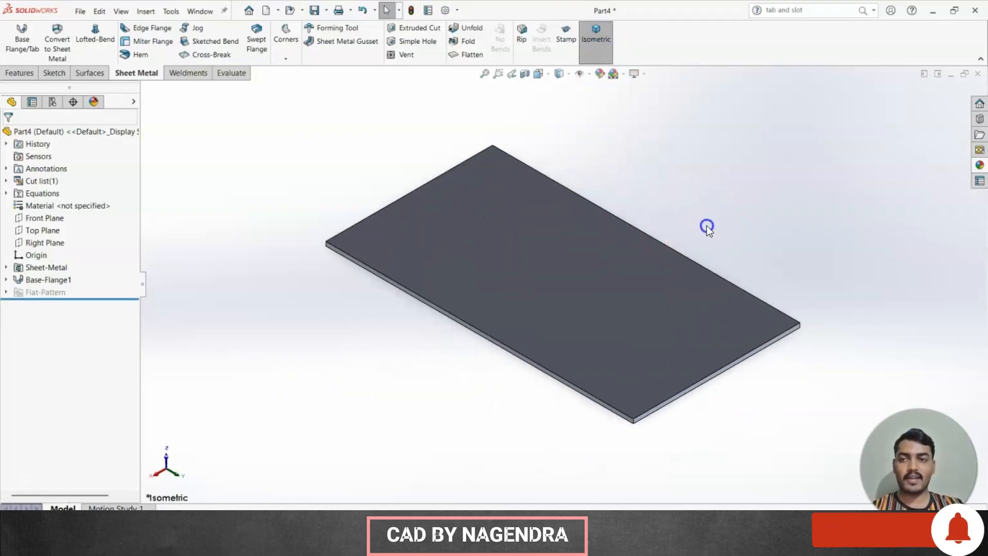
- Start an edge flange on the plate's rear long edge, drawn upward to about 54 mm, and add the adjoining rear short edge
{"action": "left_click", "coordinate": [144, 30]}
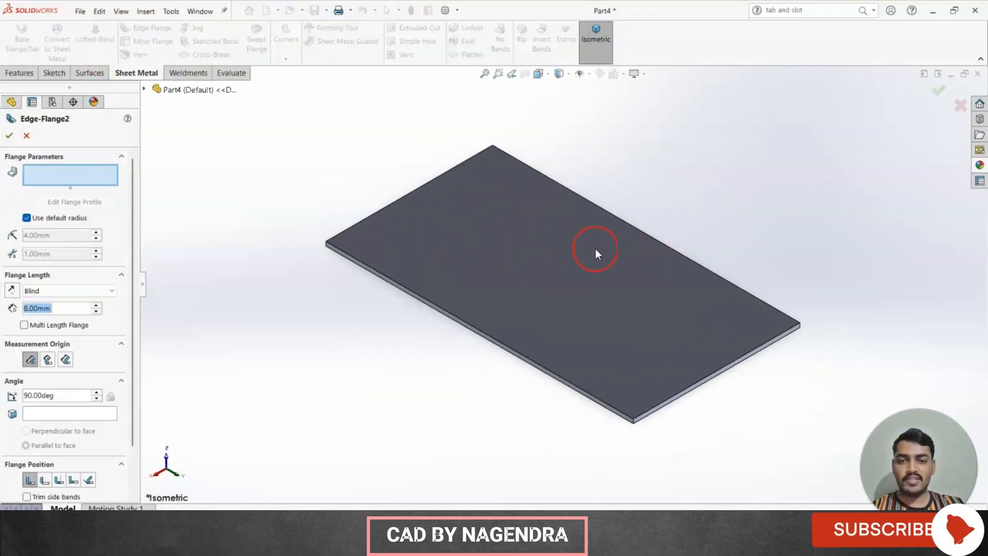
{"action": "left_click", "coordinate": [663, 243]}
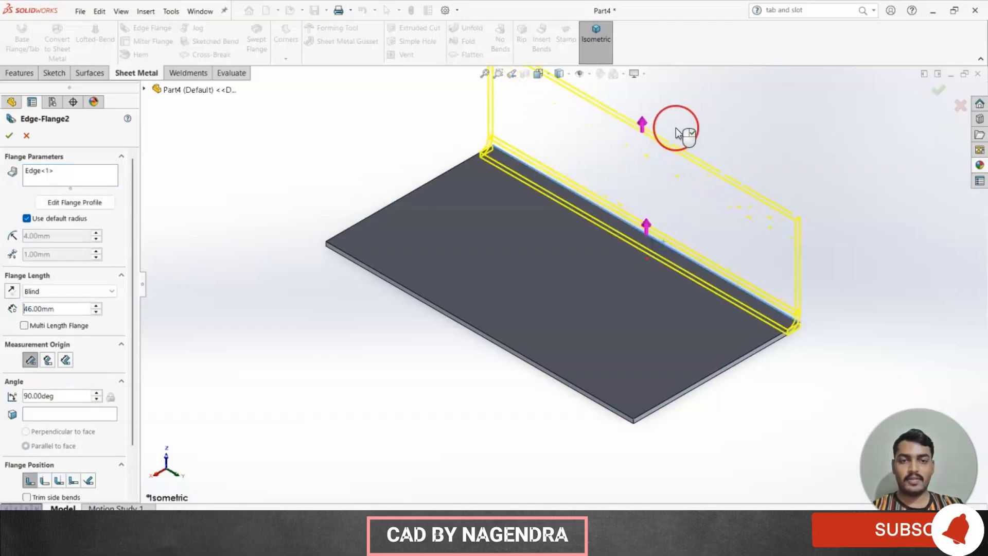
{"action": "left_click", "coordinate": [680, 108]}
{"action": "scroll", "coordinate": [662, 200], "scroll_direction": "up", "scroll_amount": 4}
{"action": "scroll", "coordinate": [663, 200], "scroll_direction": "down", "scroll_amount": 1}
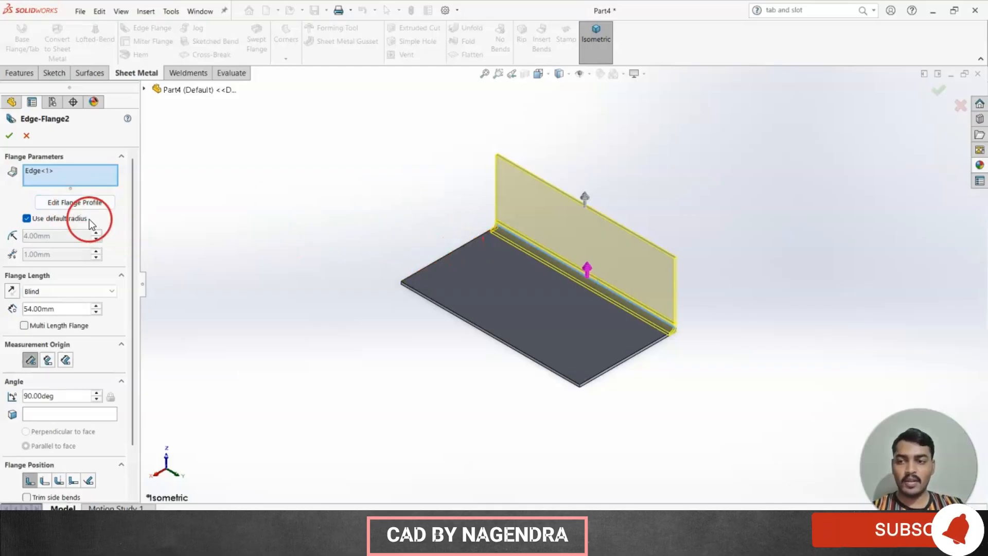
{"action": "left_click", "coordinate": [459, 249]}
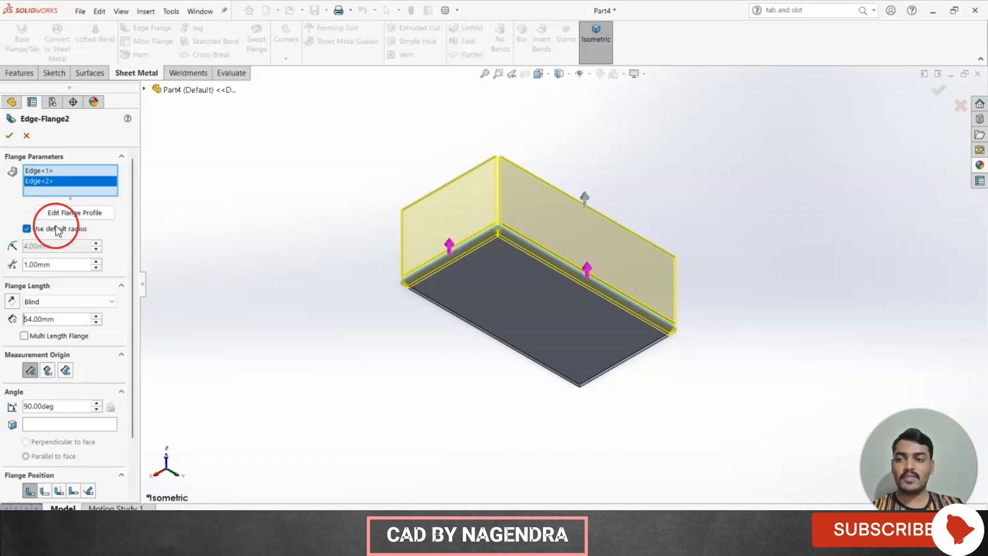
- Turn off the default radius and set a custom bend radius of 2 mm for the flanges
{"action": "left_click", "coordinate": [26, 229]}
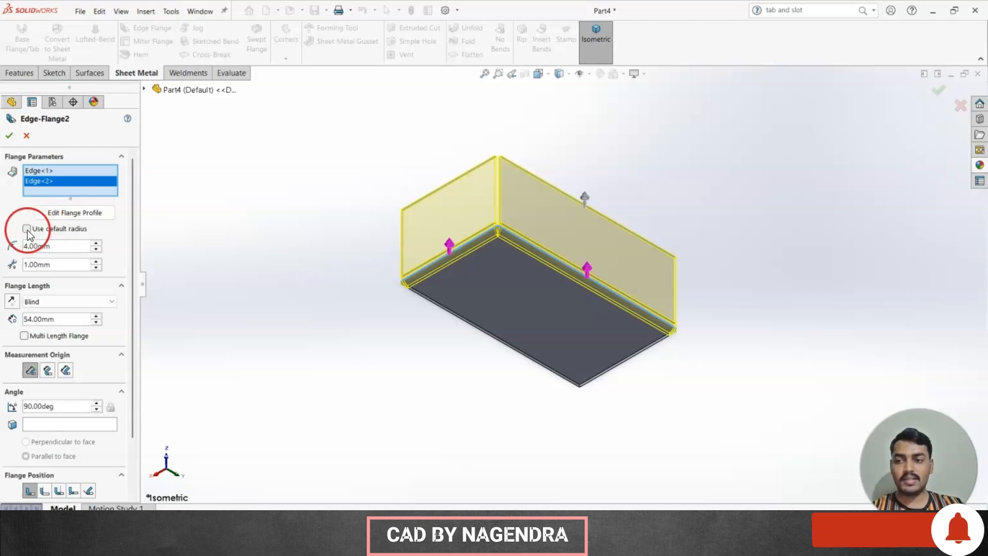
{"action": "double_click", "coordinate": [54, 246]}
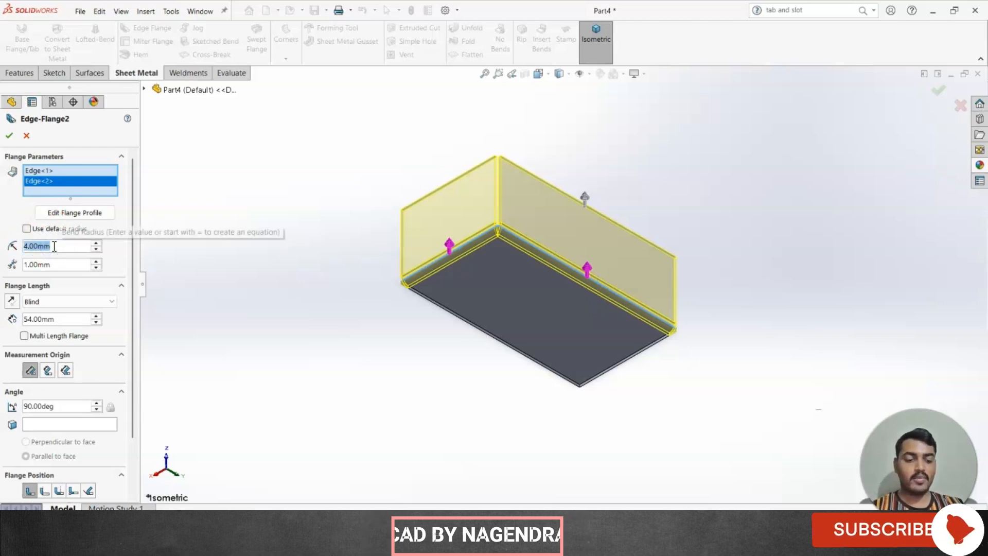
{"action": "type", "text": "2"}
{"action": "key", "text": "Return"}
{"action": "scroll", "coordinate": [666, 334], "scroll_direction": "down", "scroll_amount": 9}
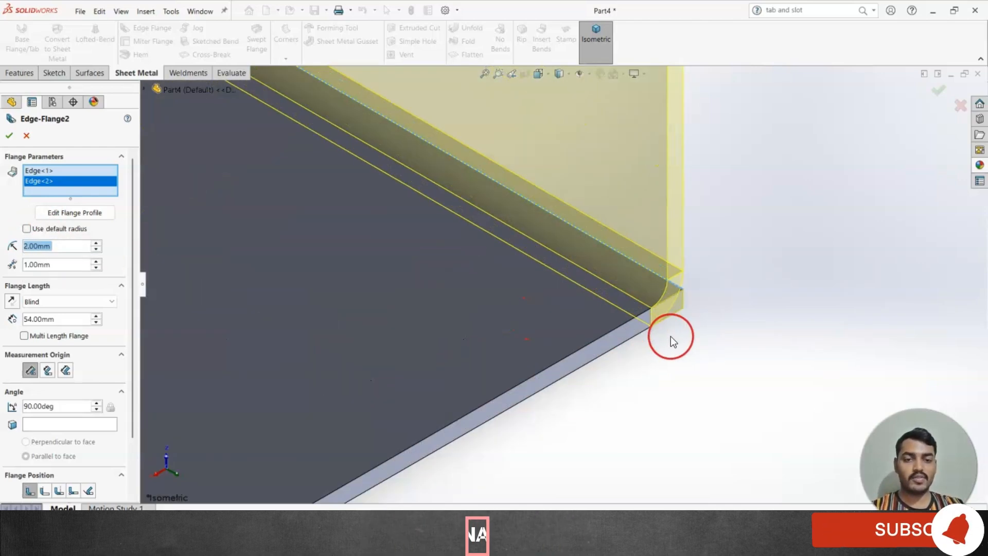
{"action": "middle_click_drag", "start_coordinate": [683, 320], "coordinate": [643, 245]}
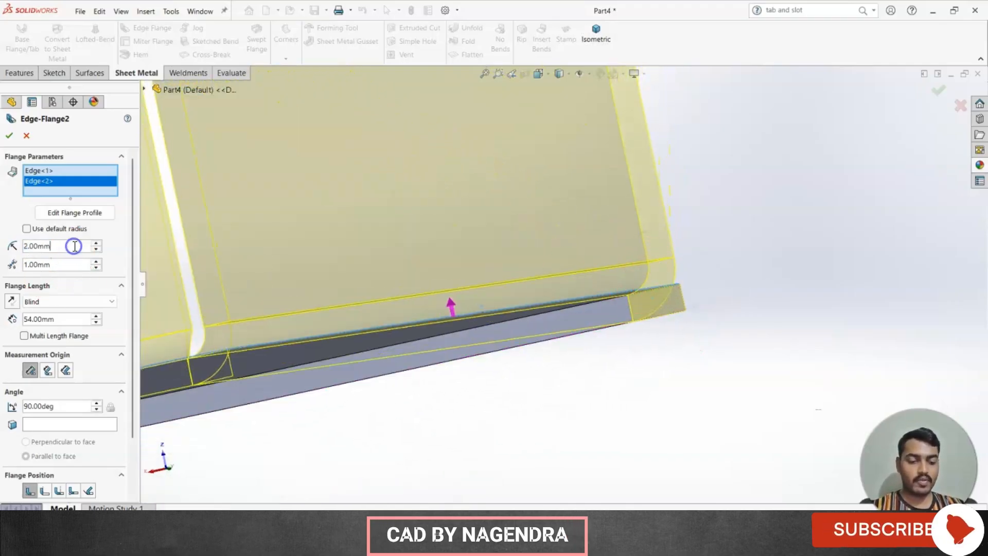
- Set the bend radius of both flanges to 3 mm
{"action": "type", "text": "3"}
{"action": "key", "text": "Return"}
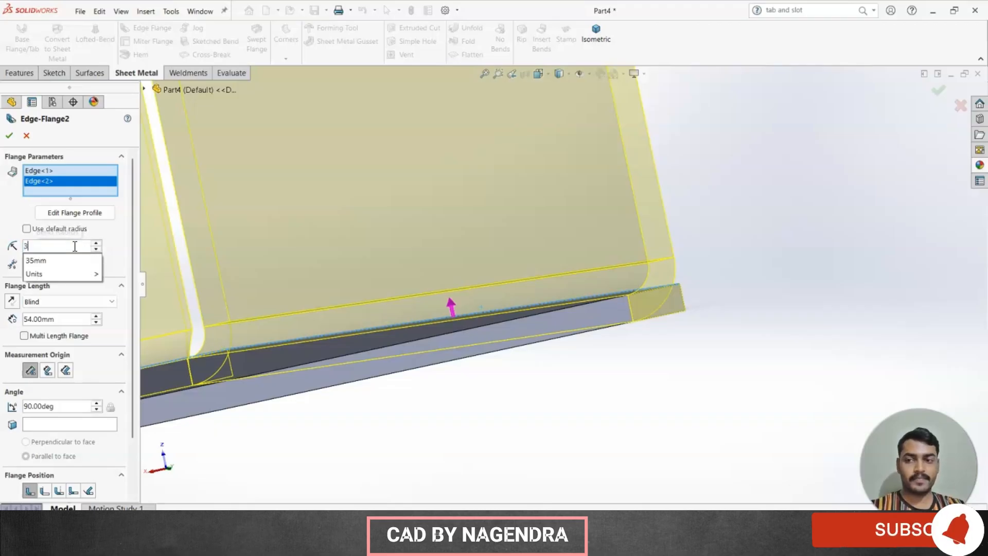
{"action": "scroll", "coordinate": [673, 316], "scroll_direction": "up", "scroll_amount": 10}
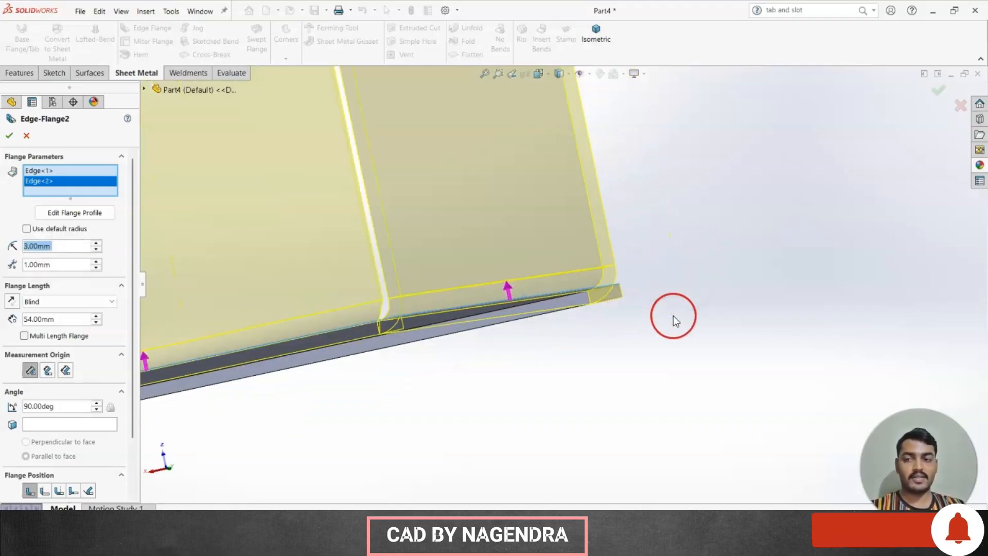
{"action": "middle_click_drag", "start_coordinate": [613, 269], "coordinate": [577, 298]}
{"action": "scroll", "coordinate": [477, 215], "scroll_direction": "down", "scroll_amount": 4}
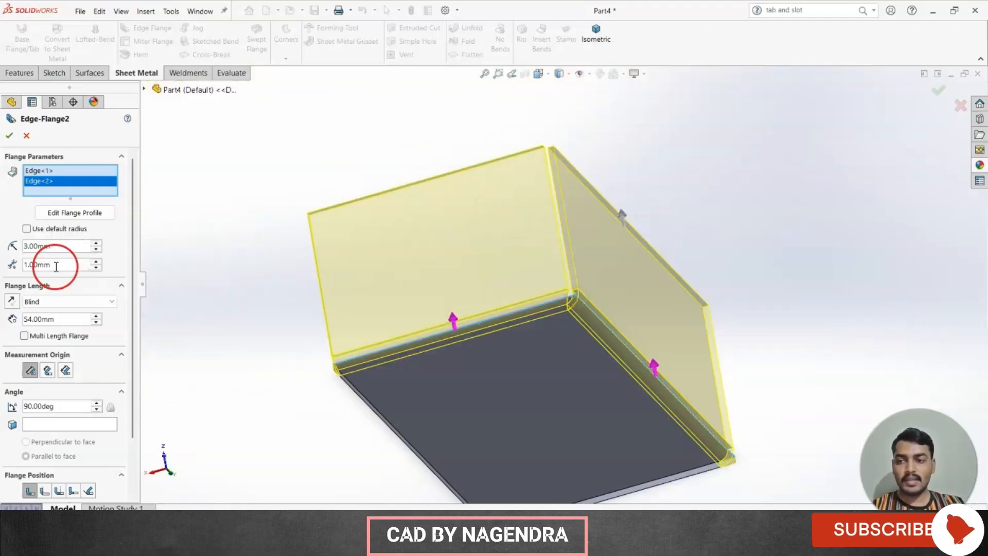
- Set the gap distance between the two adjoining flanges to 0.02 mm
{"action": "scroll", "coordinate": [555, 143], "scroll_direction": "down", "scroll_amount": 8}
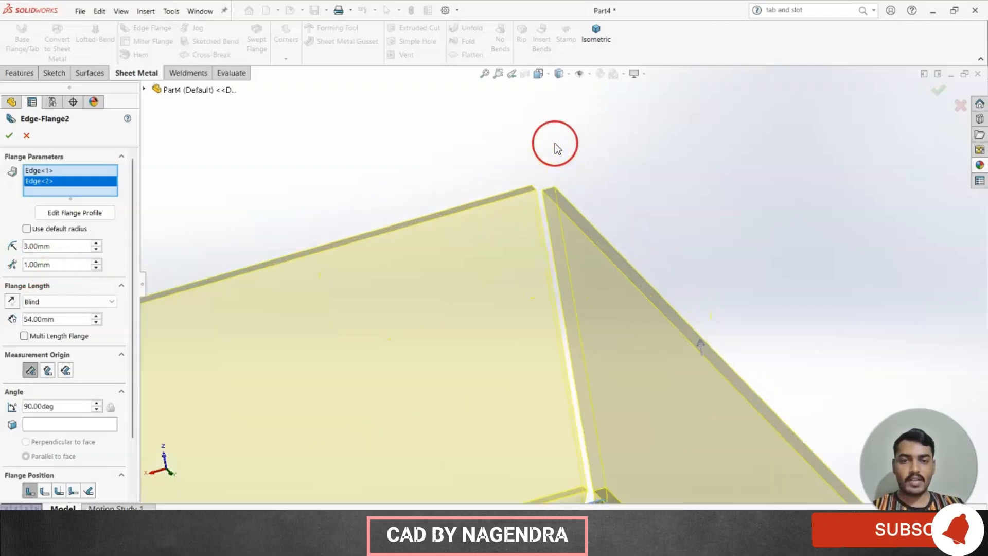
{"action": "middle_click_drag", "start_coordinate": [526, 243], "coordinate": [505, 311]}
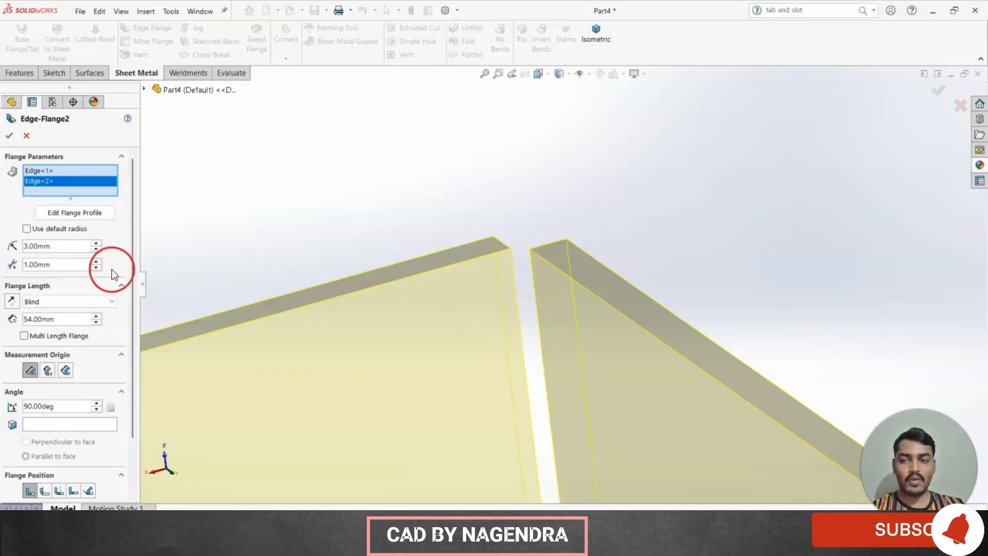
{"action": "double_click", "coordinate": [76, 265]}
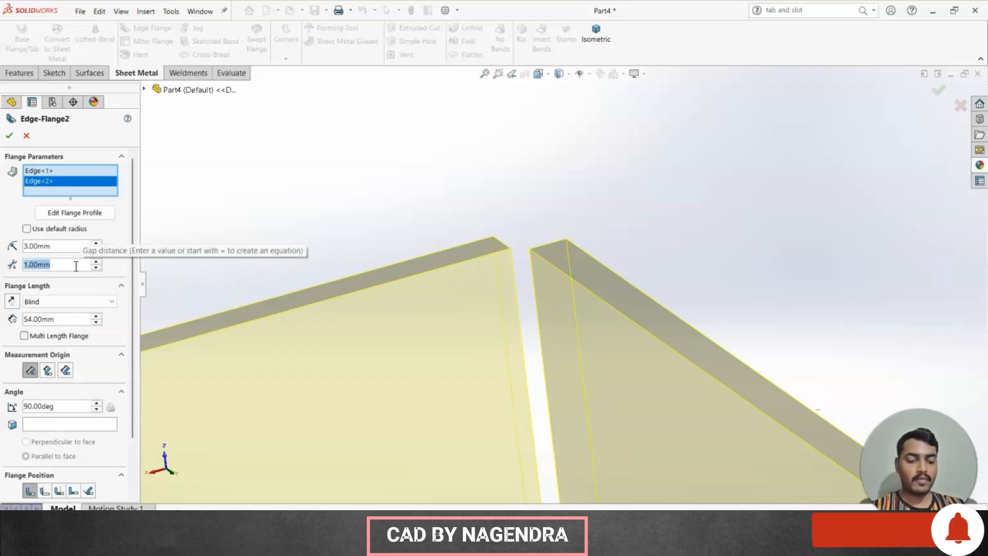
{"action": "type", "text": ".02"}
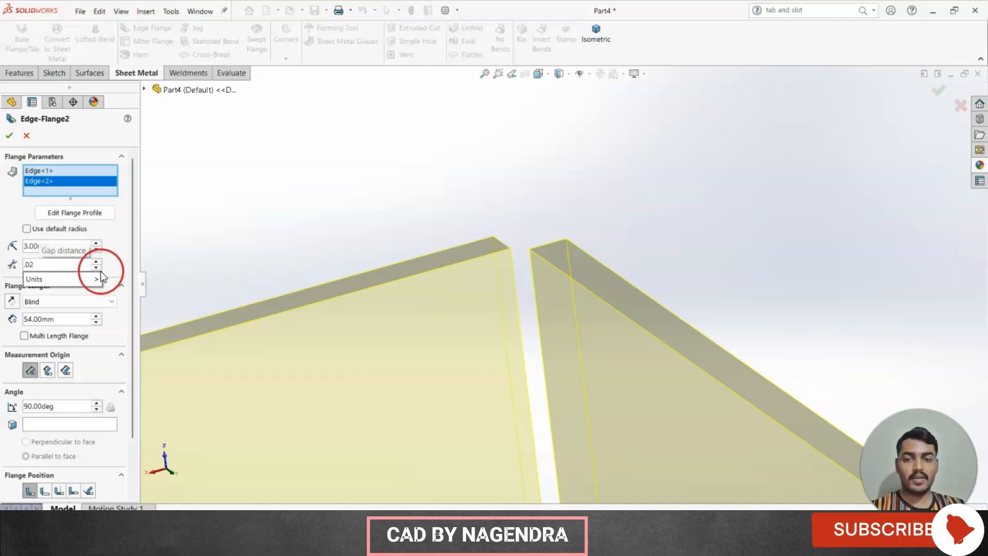
{"action": "key", "text": "Return"}
{"action": "scroll", "coordinate": [515, 254], "scroll_direction": "down", "scroll_amount": 3}
{"action": "scroll", "coordinate": [544, 212], "scroll_direction": "down", "scroll_amount": 2}
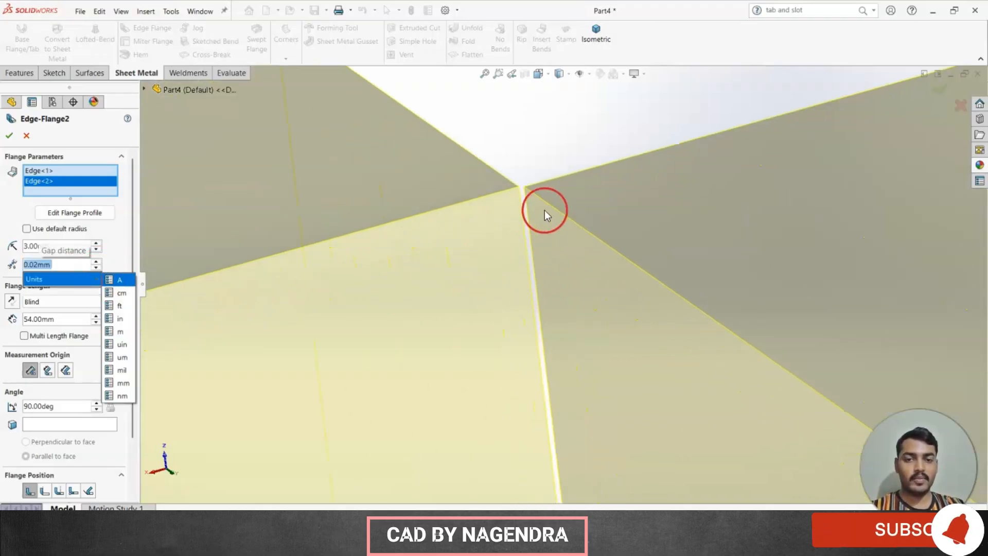
- Examine the corner gap between the two flange previews from several angles and distances
{"action": "scroll", "coordinate": [509, 235], "scroll_direction": "up", "scroll_amount": 5}
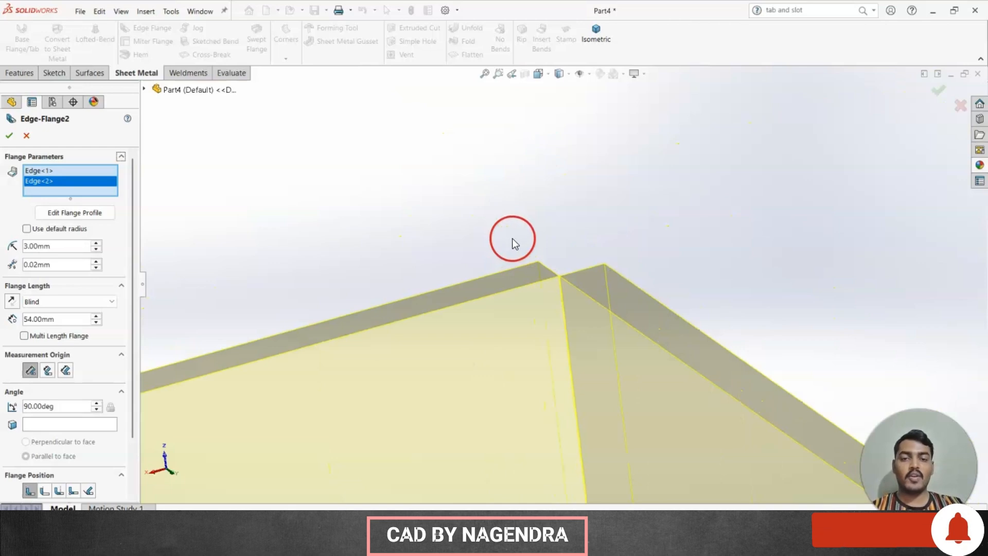
{"action": "scroll", "coordinate": [519, 243], "scroll_direction": "up", "scroll_amount": 6}
{"action": "scroll", "coordinate": [550, 334], "scroll_direction": "down", "scroll_amount": 6}
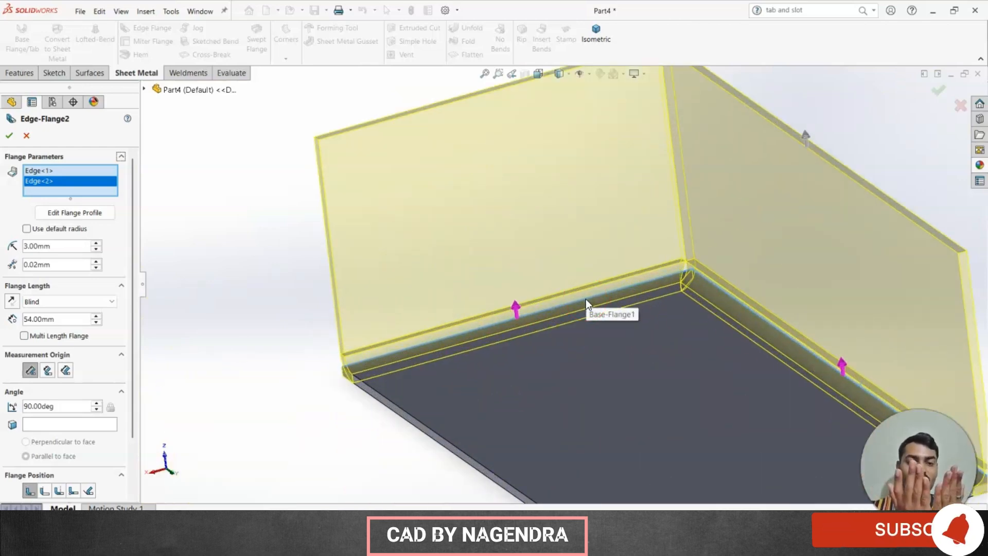
{"action": "scroll", "coordinate": [555, 372], "scroll_direction": "up", "scroll_amount": 5}
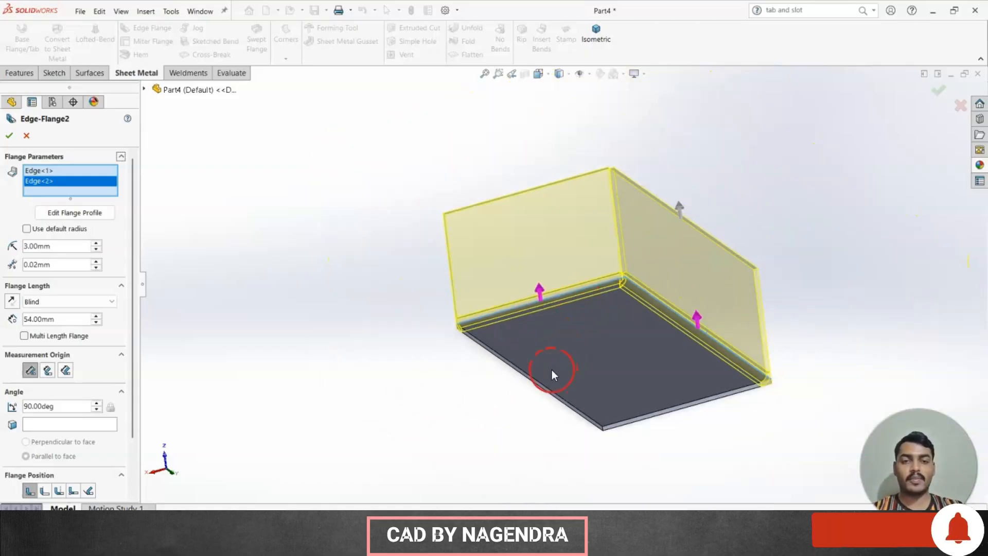
{"action": "scroll", "coordinate": [663, 197], "scroll_direction": "down", "scroll_amount": 5}
{"action": "middle_click_drag", "start_coordinate": [625, 213], "coordinate": [591, 187]}
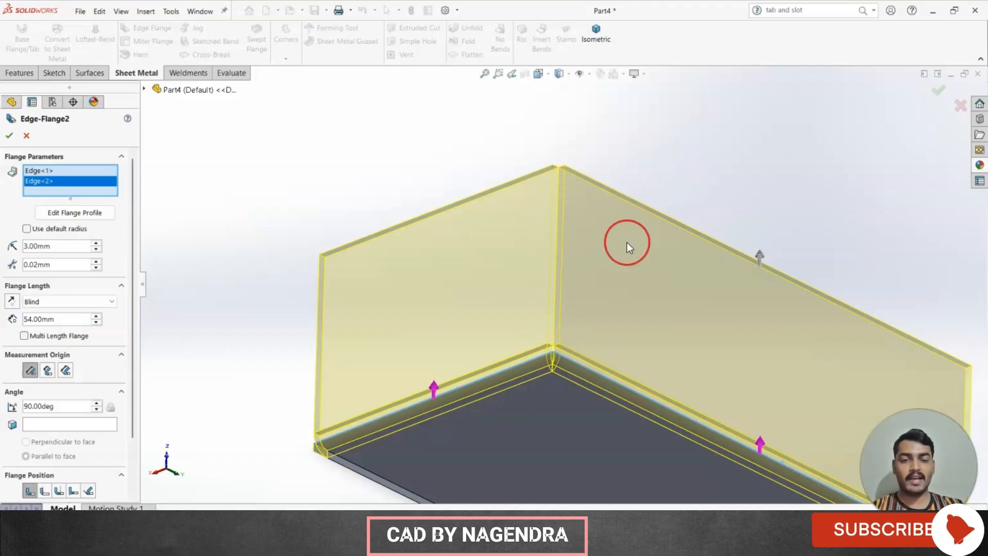
{"action": "scroll", "coordinate": [601, 283], "scroll_direction": "down", "scroll_amount": 2}
{"action": "mouse_move", "coordinate": [544, 236]}
{"action": "middle_mouse_down"}
{"action": "mouse_move", "coordinate": [733, 254]}
{"action": "mouse_move", "coordinate": [405, 251]}
{"action": "middle_mouse_up"}
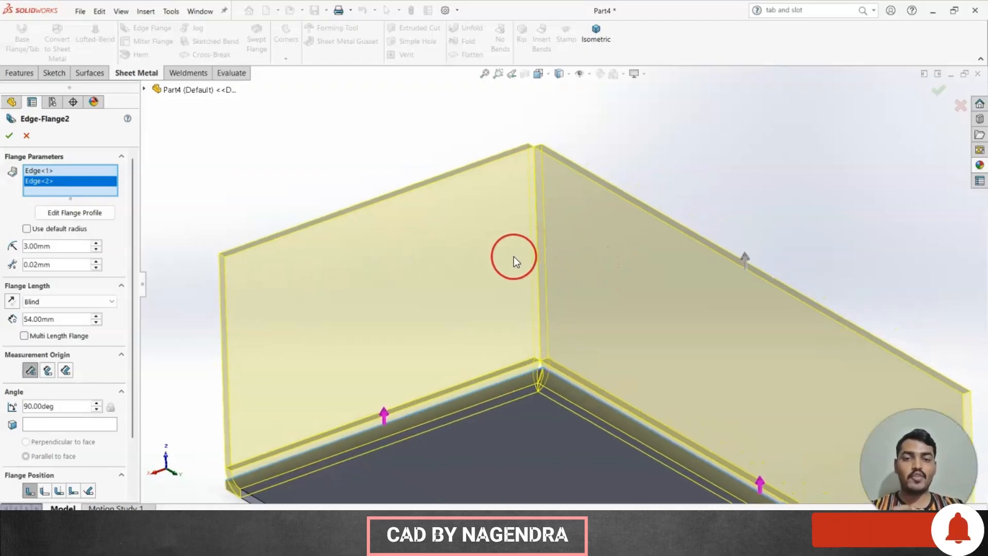
{"action": "scroll", "coordinate": [563, 207], "scroll_direction": "down", "scroll_amount": 2}
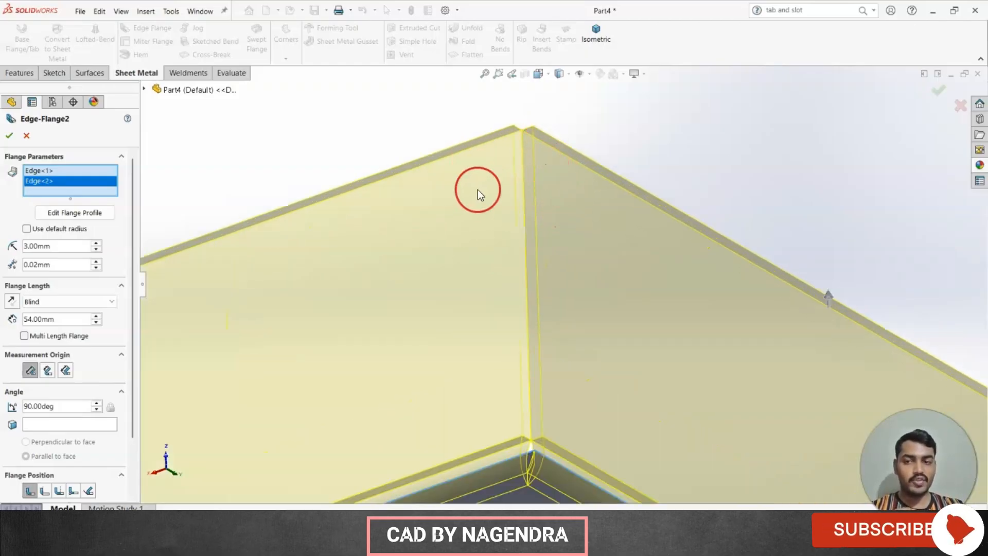
- Set the gap distance between the two flanges to 1 mm
{"action": "double_click", "coordinate": [80, 266]}
{"action": "type", "text": "1"}
{"action": "key", "text": "Return"}
{"action": "scroll", "coordinate": [621, 225], "scroll_direction": "up", "scroll_amount": 2}
{"action": "scroll", "coordinate": [606, 253], "scroll_direction": "up", "scroll_amount": 3}
{"action": "scroll", "coordinate": [610, 261], "scroll_direction": "down", "scroll_amount": 1}
{"action": "middle_click_drag", "start_coordinate": [610, 262], "coordinate": [708, 256]}
- Review the available flange length end conditions, including Up To Vertex, and keep Blind
{"action": "left_click", "coordinate": [14, 292]}
{"action": "left_click", "coordinate": [46, 300]}
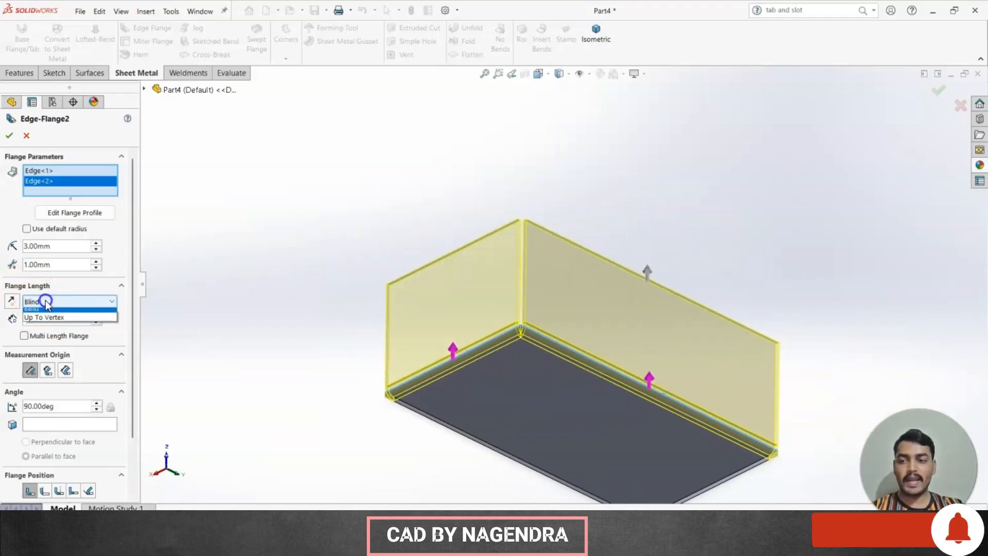
{"action": "left_click", "coordinate": [53, 318]}
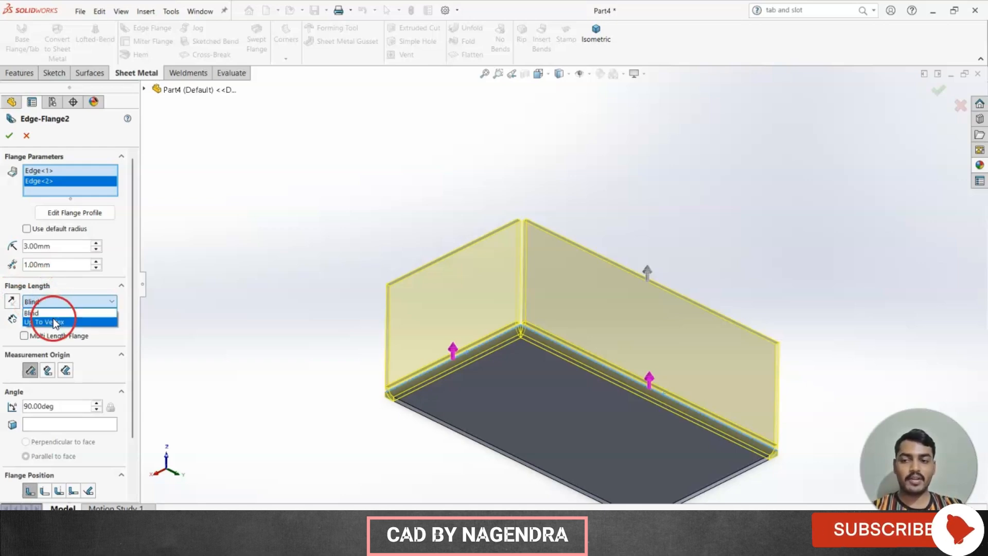
{"action": "left_click", "coordinate": [58, 312]}
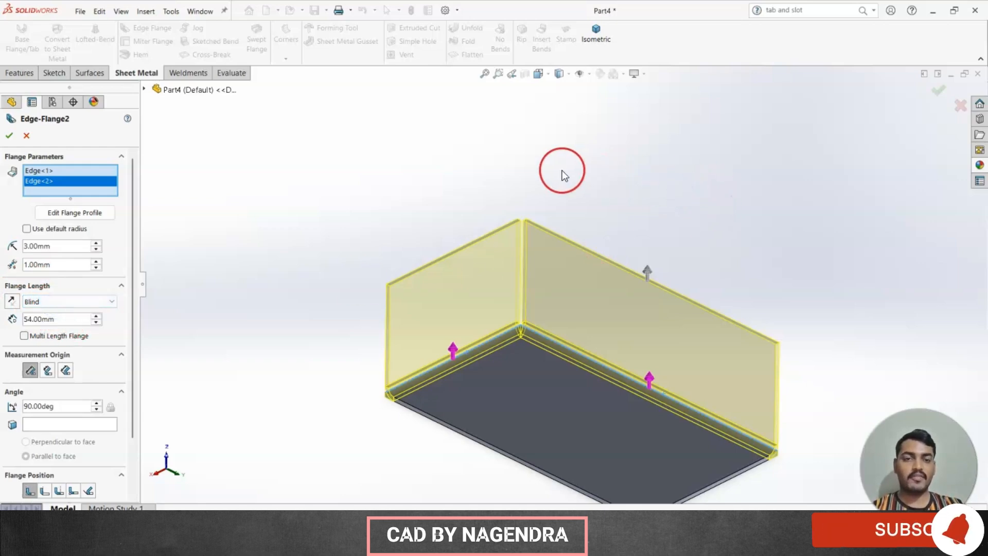
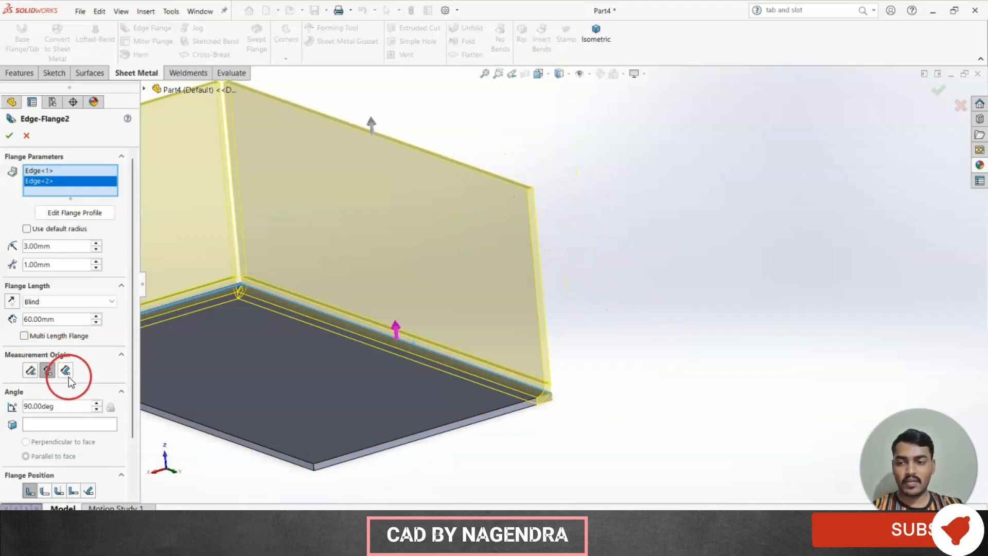
- Try the Tangent Bend measurement origin for the flange length and inspect the bend at the plate's corner
{"action": "left_click", "coordinate": [67, 373]}
{"action": "scroll", "coordinate": [565, 387], "scroll_direction": "down", "scroll_amount": 5}
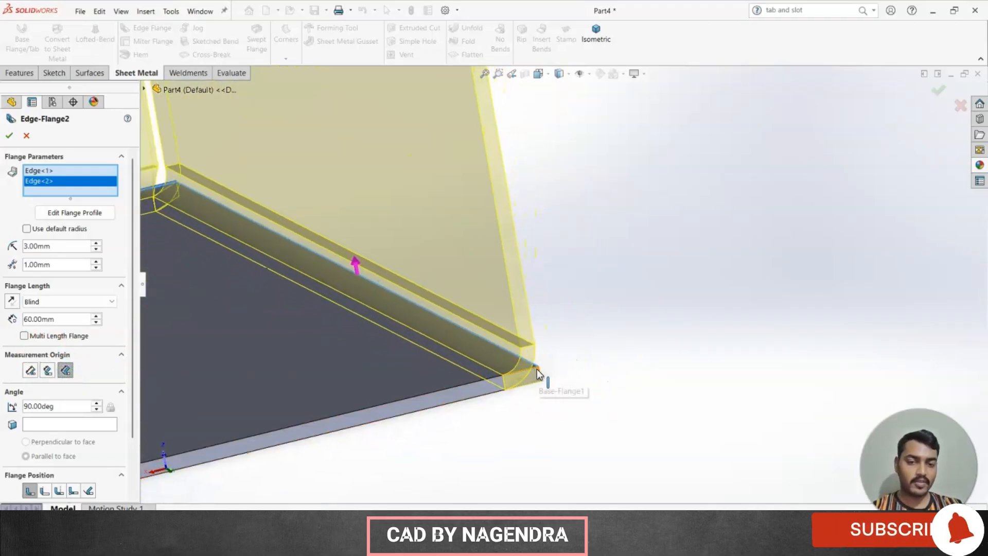
{"action": "scroll", "coordinate": [575, 334], "scroll_direction": "up", "scroll_amount": 8}
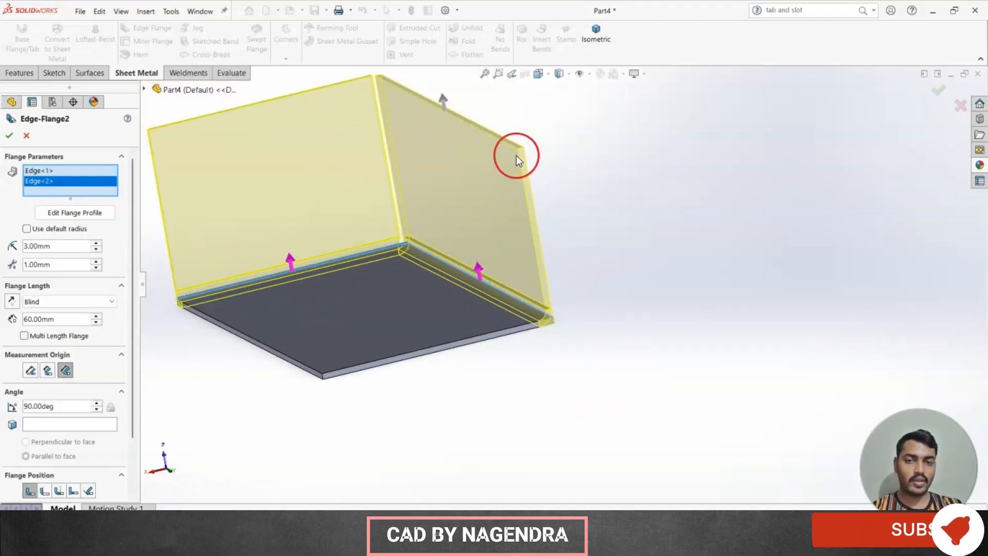
- Set the flange length's measurement origin to Outer Virtual Sharp
{"action": "left_click", "coordinate": [27, 370]}
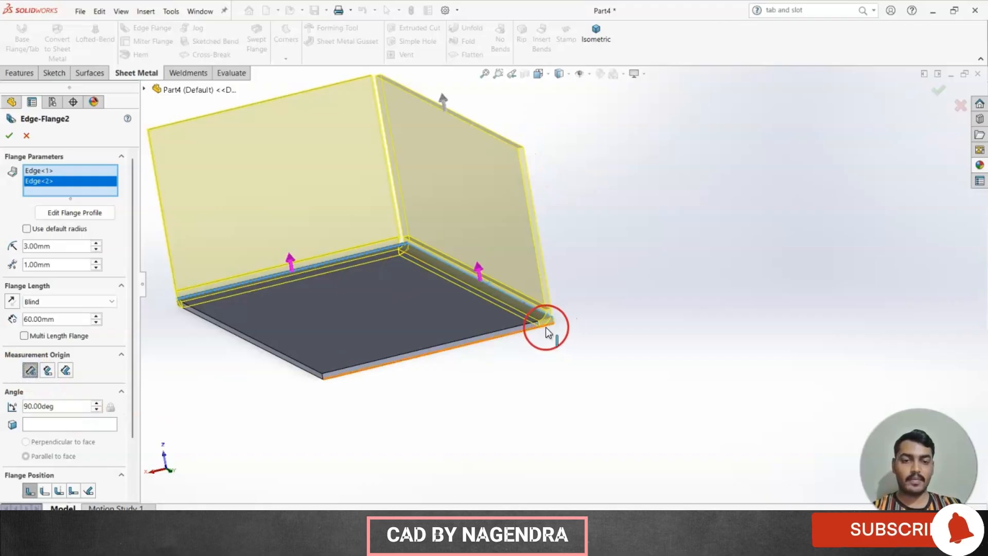
{"action": "scroll", "coordinate": [625, 238], "scroll_direction": "up", "scroll_amount": 2}
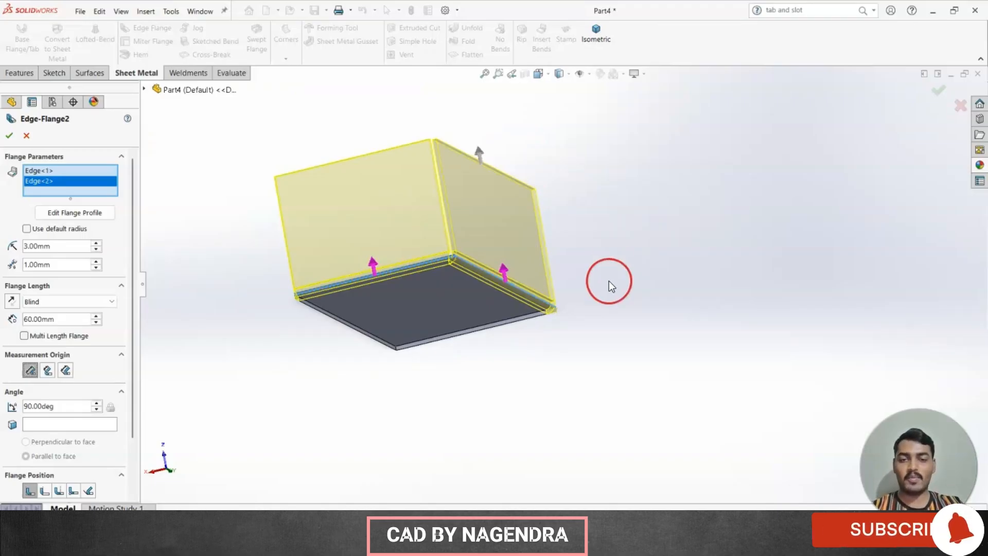
{"action": "middle_click_drag", "start_coordinate": [582, 247], "coordinate": [536, 228]}
{"action": "scroll", "coordinate": [525, 261], "scroll_direction": "down", "scroll_amount": 3}
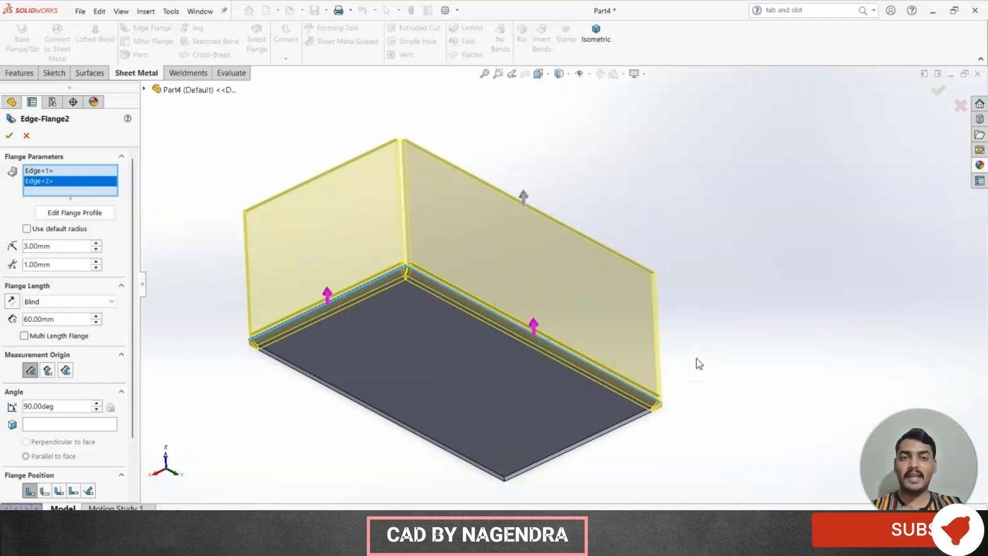
{"action": "scroll", "coordinate": [647, 232], "scroll_direction": "up", "scroll_amount": 1}
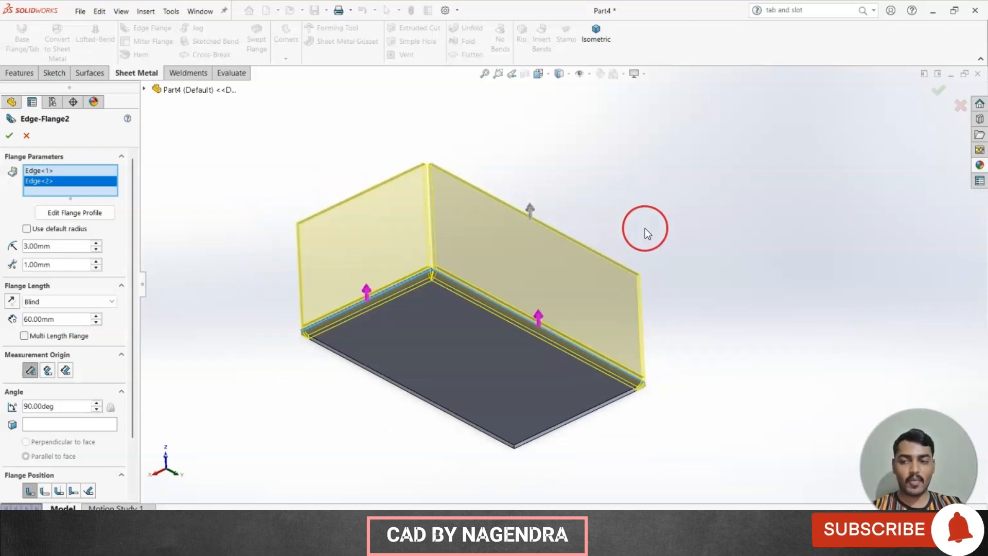
- Increase the flange angle past 90 degrees and lower it to 85 degrees
{"action": "left_click_drag", "start_coordinate": [135, 274], "coordinate": [138, 326]}
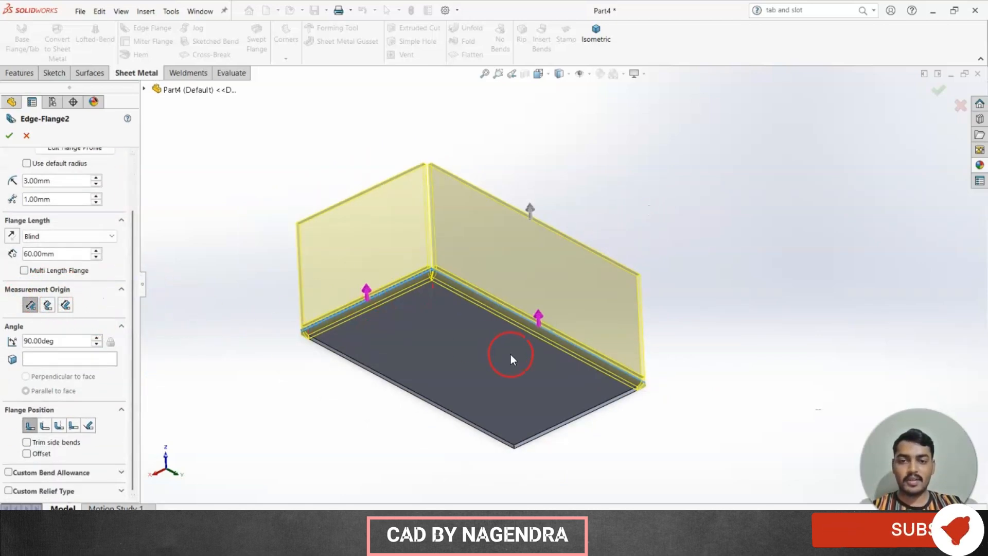
{"action": "left_click", "coordinate": [97, 338]}
{"action": "left_click", "coordinate": [97, 337]}
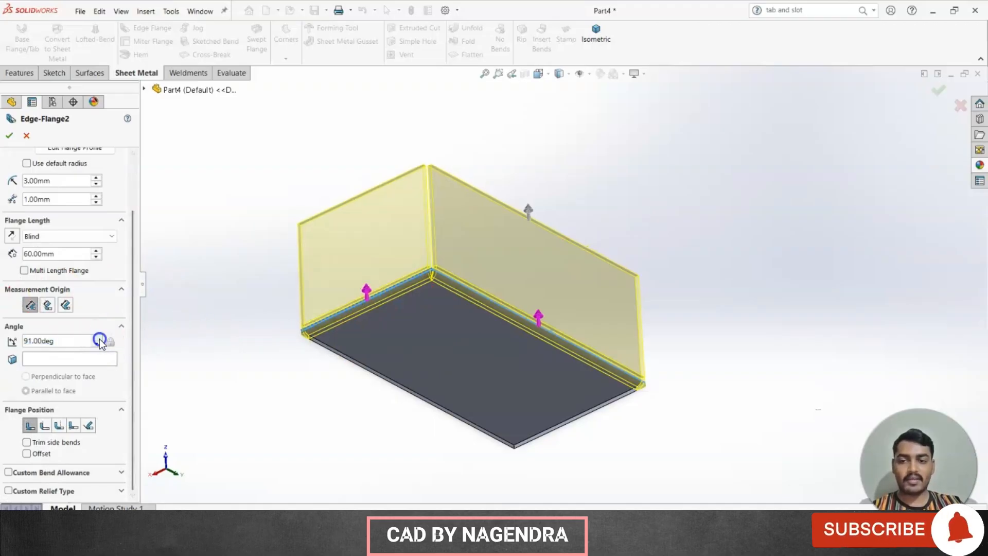
{"action": "left_click", "coordinate": [97, 337]}
{"action": "left_click", "coordinate": [98, 344]}
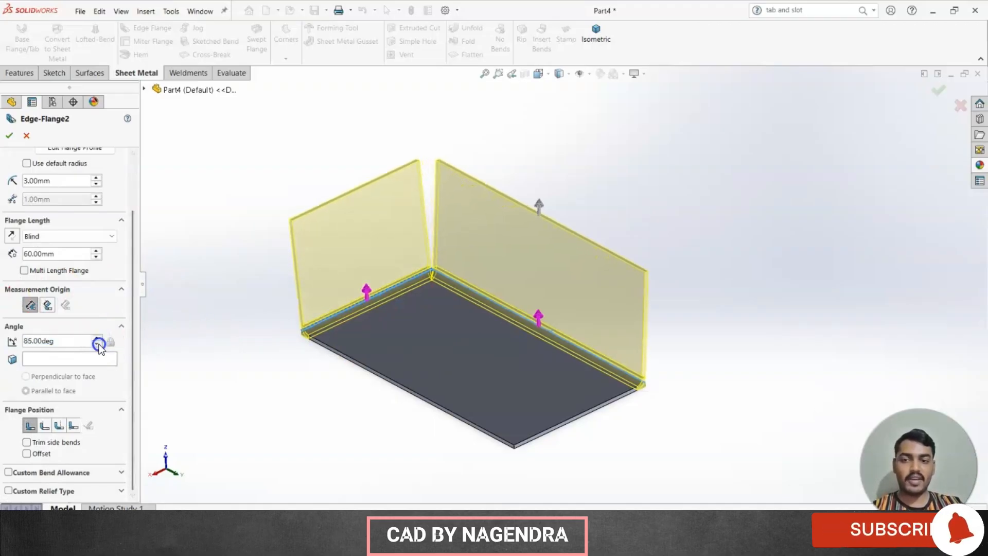
- Lower the flange angle to 75 degrees, then raise it to 90 degrees
{"action": "left_click", "coordinate": [99, 344]}
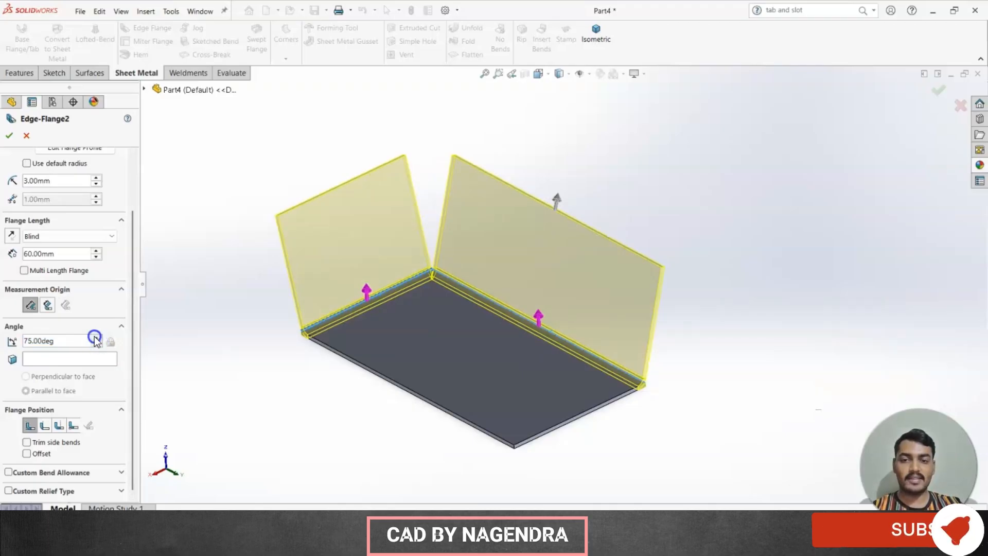
{"action": "left_click", "coordinate": [96, 338]}
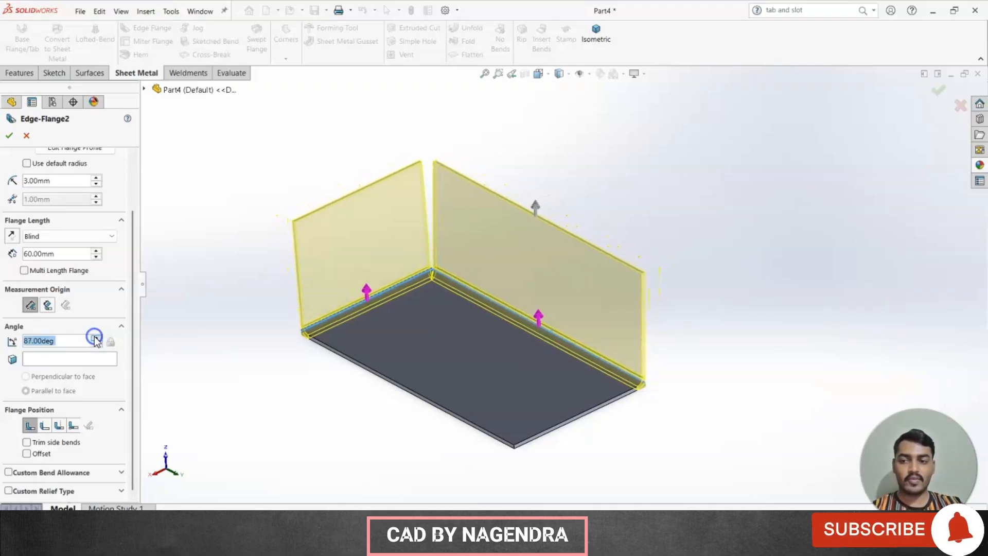
{"action": "left_click", "coordinate": [96, 338]}
{"action": "left_click", "coordinate": [96, 338]}
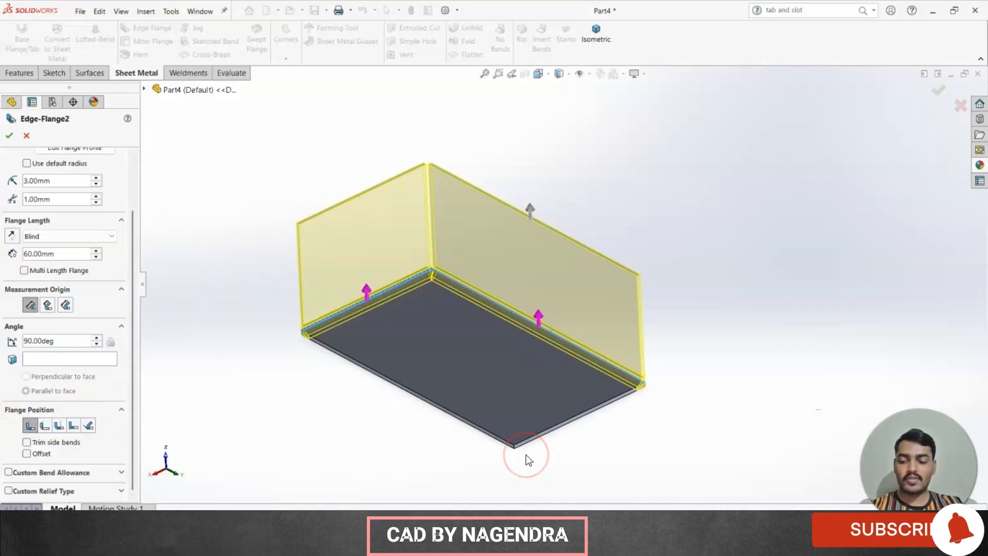
- Examine from the front how the Material Inside flange position aligns the flange with the plate's edge at the corner bend
{"action": "key", "text": "ctrl+1"}
{"action": "scroll", "coordinate": [366, 411], "scroll_direction": "down", "scroll_amount": 2}
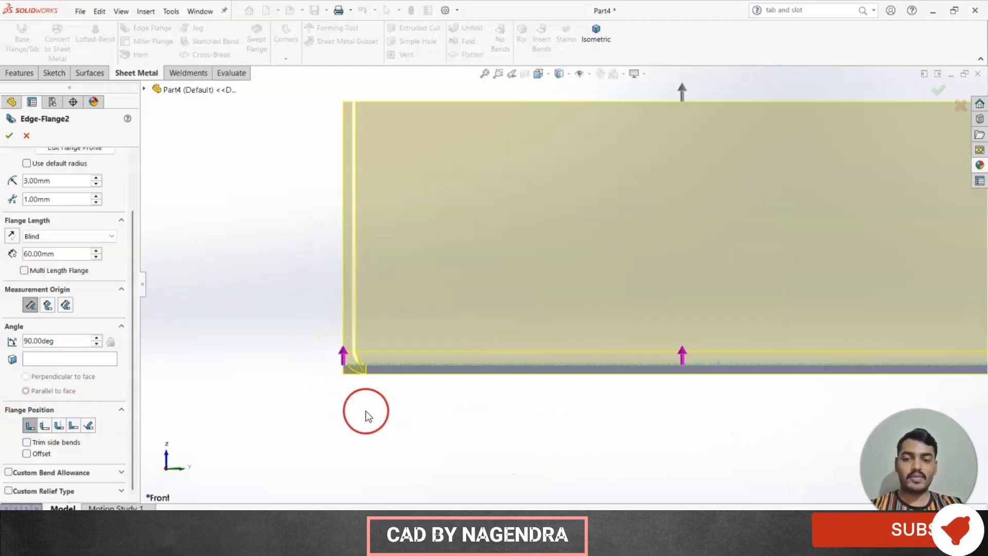
{"action": "scroll", "coordinate": [545, 424], "scroll_direction": "up", "scroll_amount": 3}
{"action": "scroll", "coordinate": [526, 331], "scroll_direction": "down", "scroll_amount": 2}
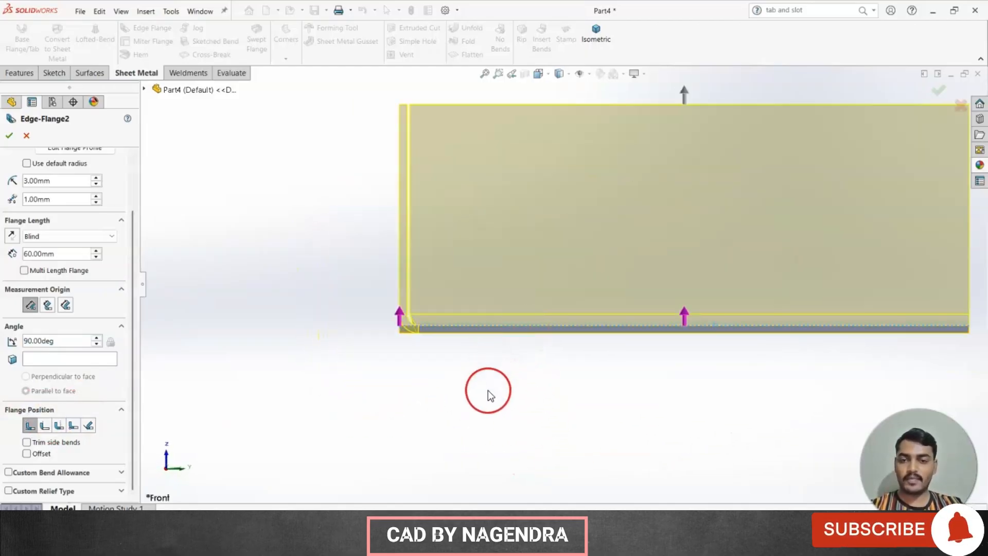
{"action": "scroll", "coordinate": [619, 271], "scroll_direction": "down", "scroll_amount": 1}
{"action": "scroll", "coordinate": [612, 274], "scroll_direction": "up", "scroll_amount": 3}
{"action": "scroll", "coordinate": [623, 245], "scroll_direction": "down", "scroll_amount": 2}
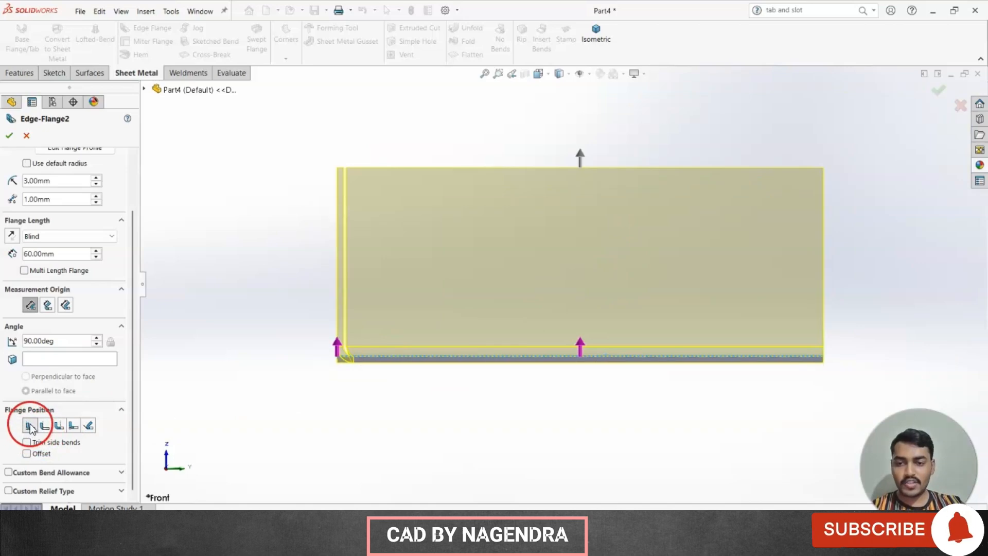
{"action": "scroll", "coordinate": [380, 335], "scroll_direction": "down", "scroll_amount": 2}
{"action": "scroll", "coordinate": [374, 354], "scroll_direction": "down", "scroll_amount": 1}
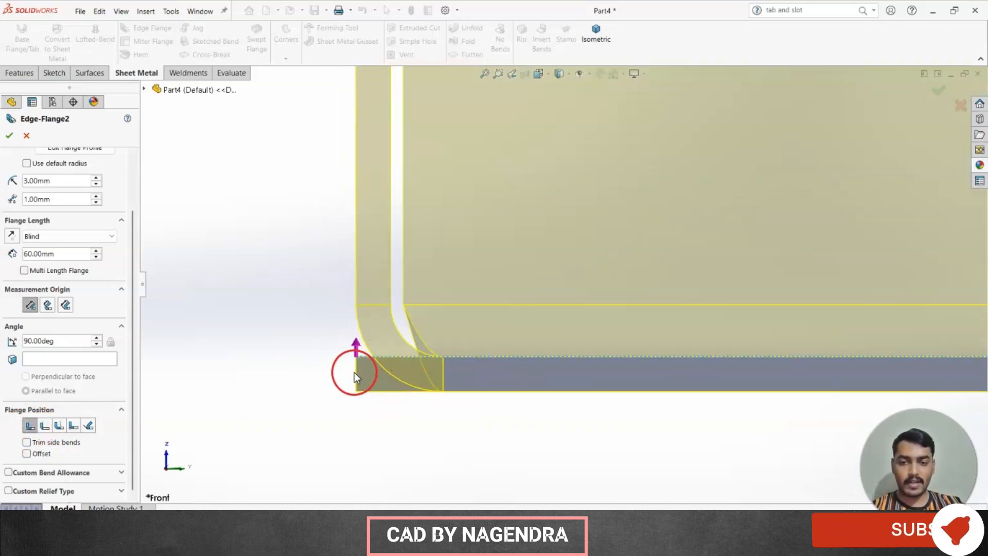
{"action": "scroll", "coordinate": [375, 386], "scroll_direction": "up", "scroll_amount": 3}
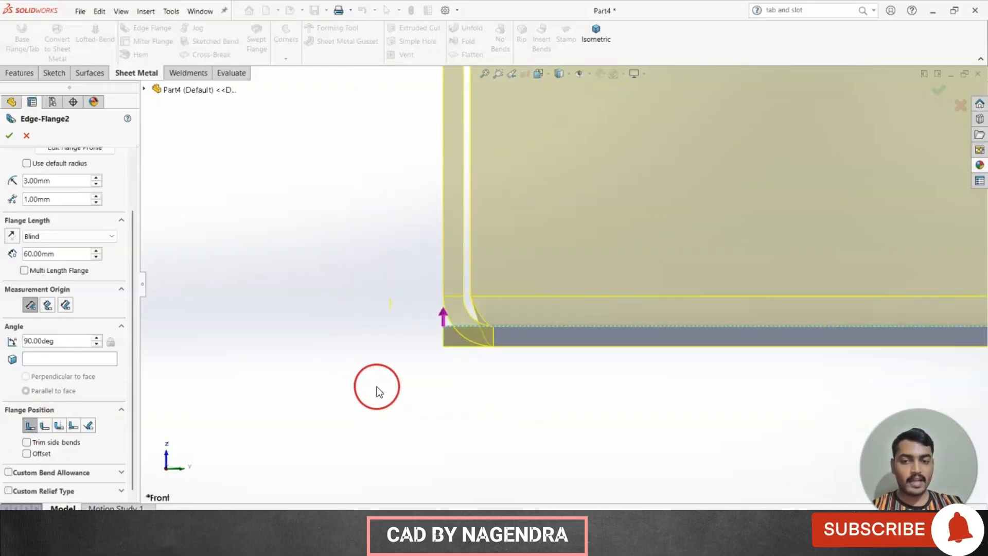
{"action": "scroll", "coordinate": [486, 300], "scroll_direction": "down", "scroll_amount": 1}
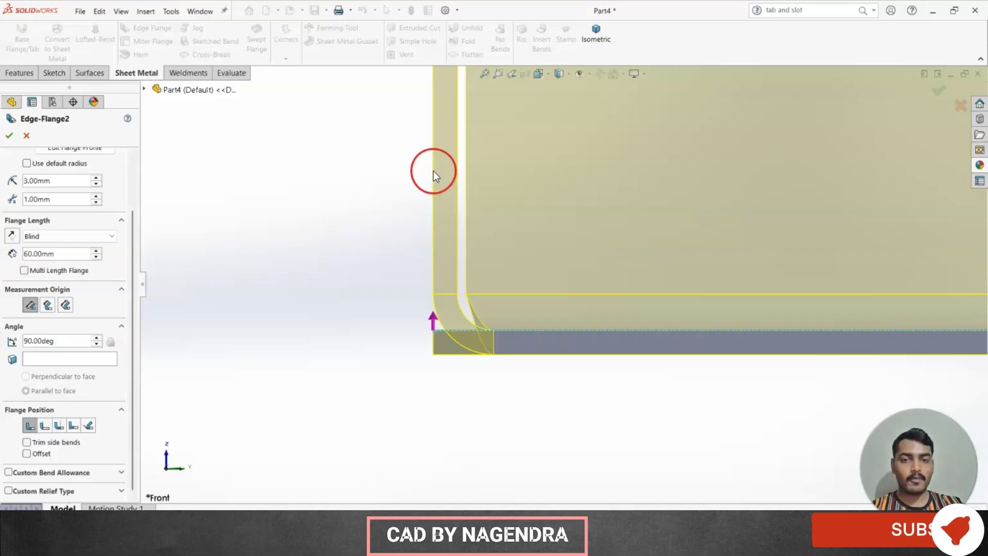
- Try the Material Outside, Bend Outside, Bend from Virtual Sharp and Tangent to Bend flange positions
{"action": "left_click", "coordinate": [44, 425]}
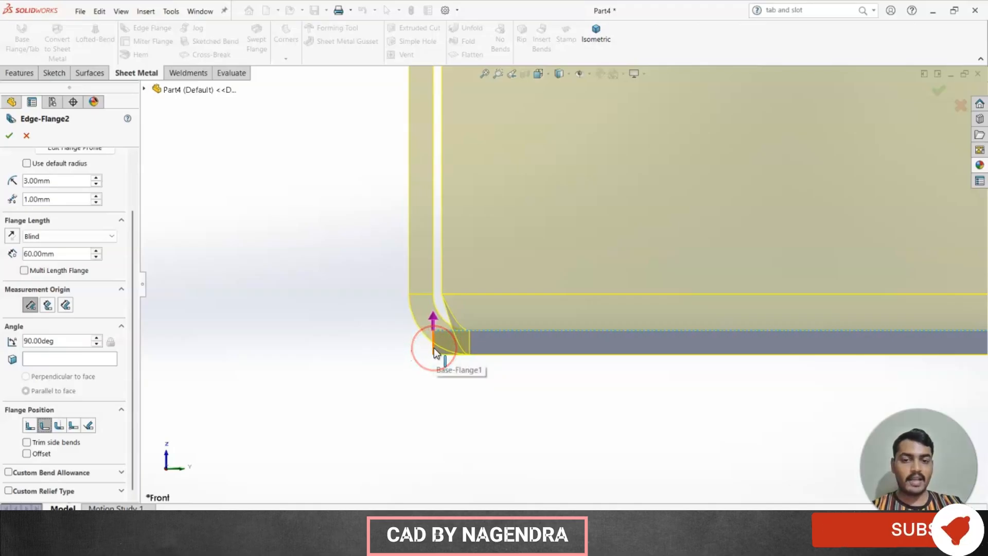
{"action": "left_click", "coordinate": [439, 264]}
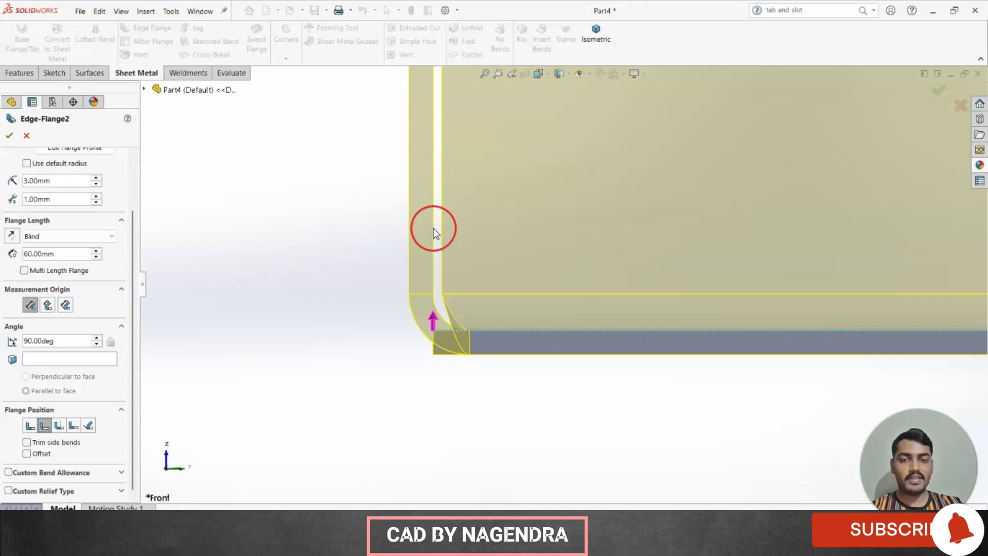
{"action": "left_click", "coordinate": [59, 426]}
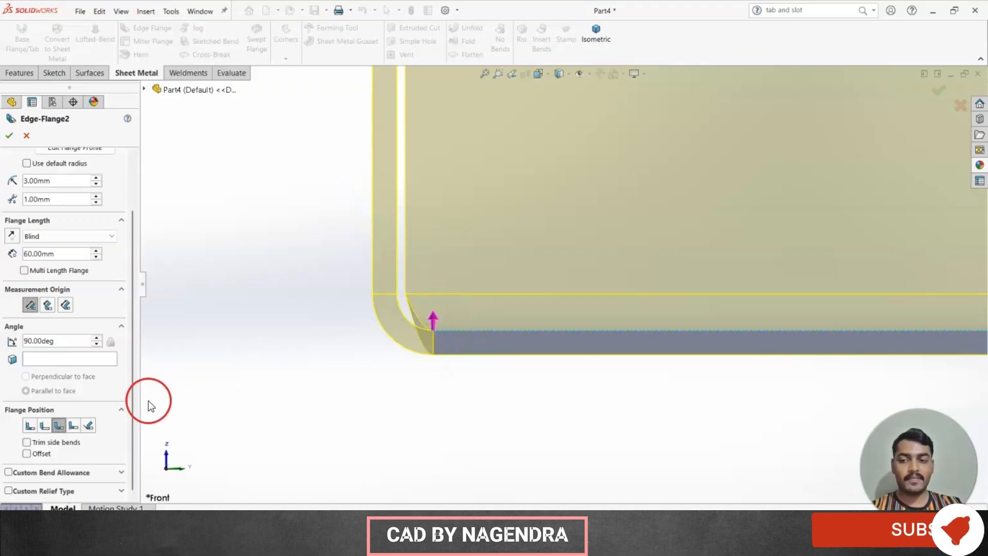
{"action": "left_click", "coordinate": [75, 426]}
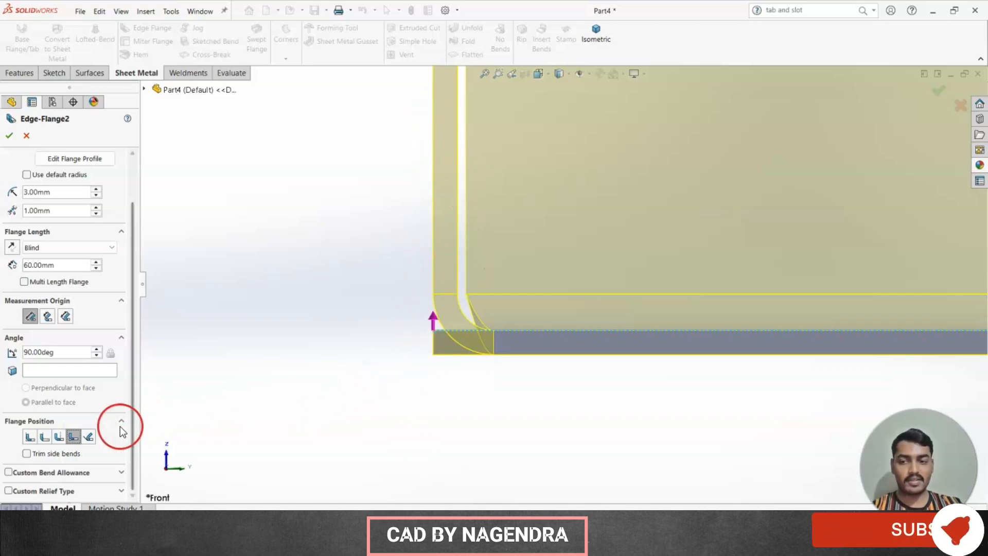
{"action": "left_click", "coordinate": [88, 437]}
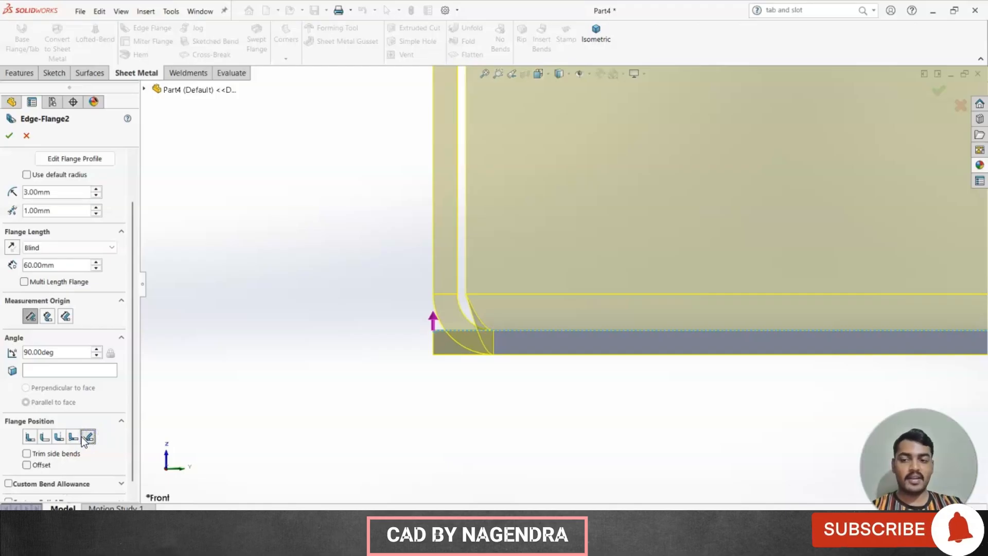
- Cycle back through the flange positions to Material Inside and show the part in isometric view
{"action": "left_click", "coordinate": [73, 437]}
{"action": "left_click", "coordinate": [59, 437]}
{"action": "left_click", "coordinate": [45, 437]}
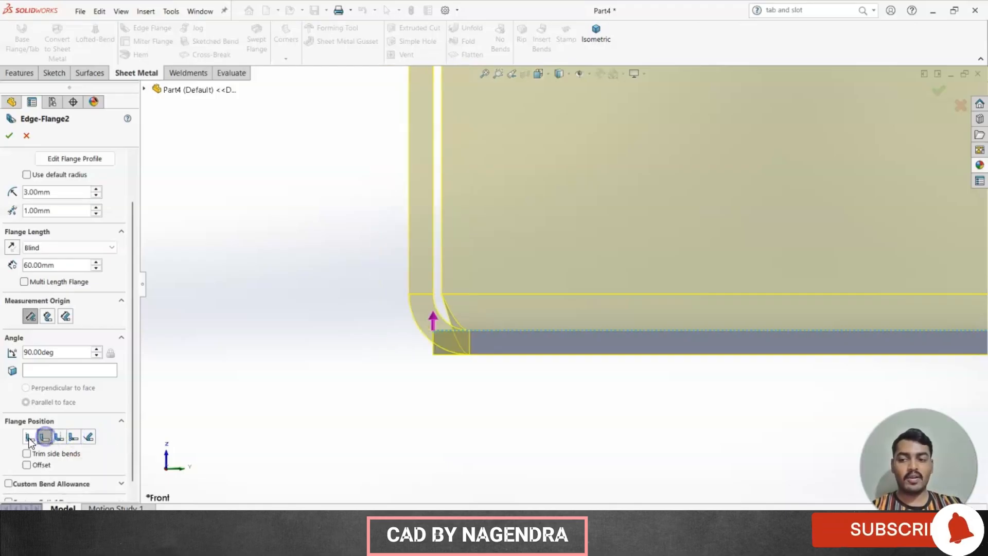
{"action": "left_click", "coordinate": [29, 437]}
{"action": "scroll", "coordinate": [483, 343], "scroll_direction": "up", "scroll_amount": 5}
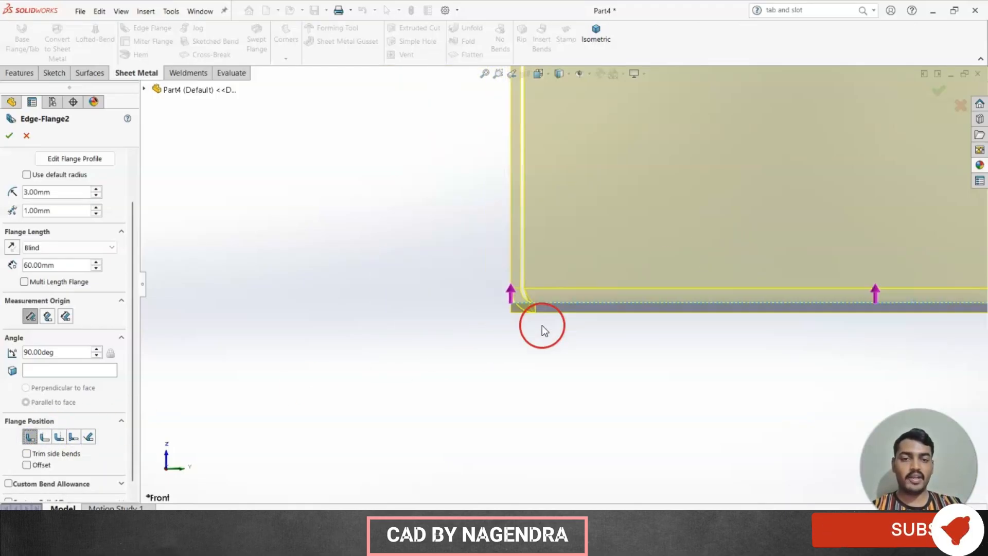
{"action": "middle_click_drag", "start_coordinate": [508, 327], "coordinate": [592, 306]}
{"action": "left_click", "coordinate": [596, 34]}
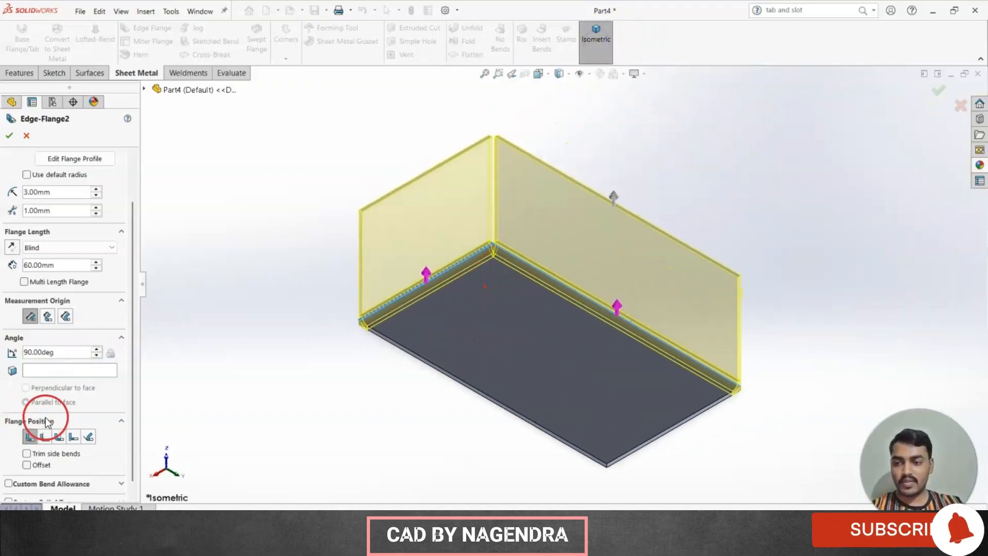
- Enable the flange position offset and fit the whole part in view
{"action": "scroll", "coordinate": [95, 338], "scroll_direction": "down", "scroll_amount": 1}
{"action": "scroll", "coordinate": [83, 334], "scroll_direction": "down", "scroll_amount": 1}
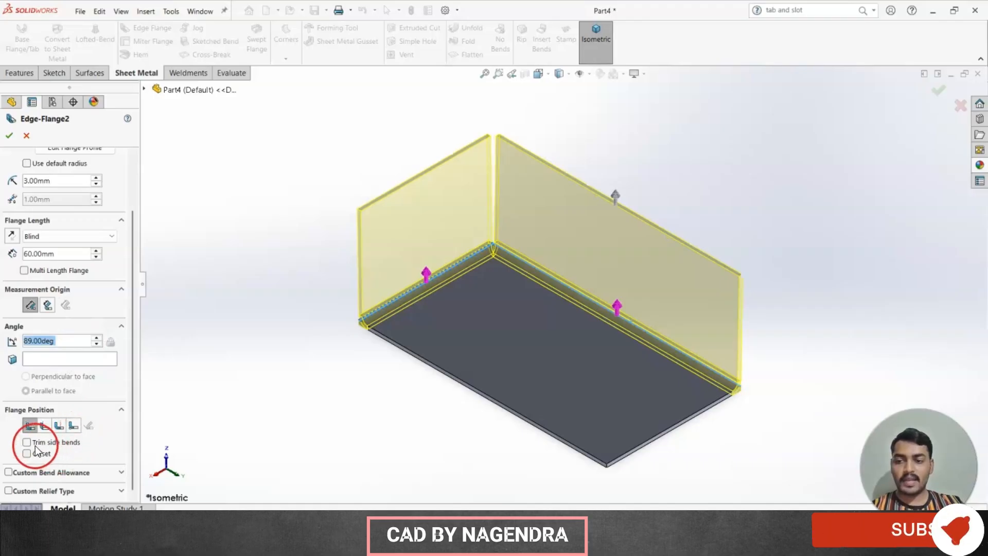
{"action": "middle_click_drag", "start_coordinate": [471, 391], "coordinate": [486, 330]}
{"action": "scroll", "coordinate": [494, 371], "scroll_direction": "up", "scroll_amount": 3}
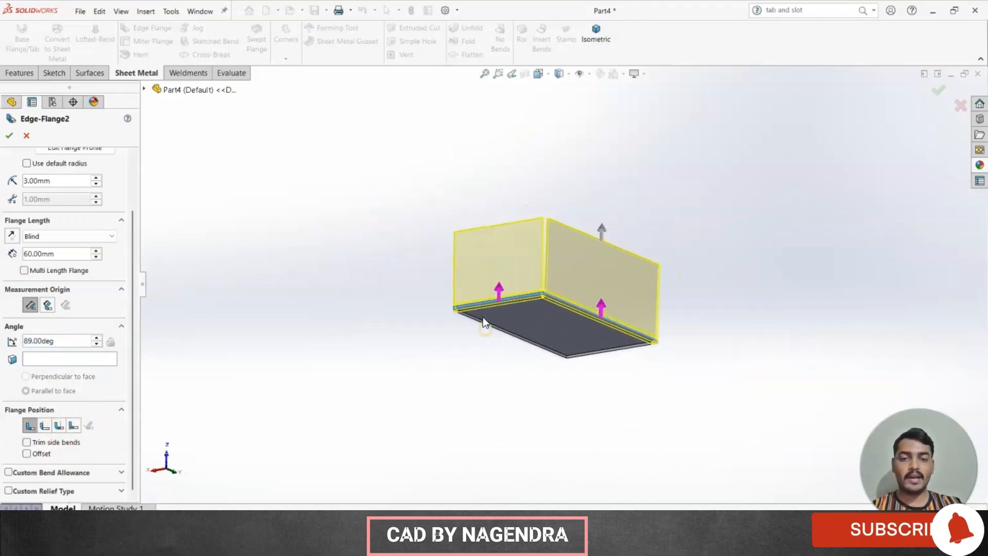
{"action": "scroll", "coordinate": [484, 318], "scroll_direction": "down", "scroll_amount": 4}
{"action": "middle_click_drag", "start_coordinate": [534, 306], "coordinate": [534, 322]}
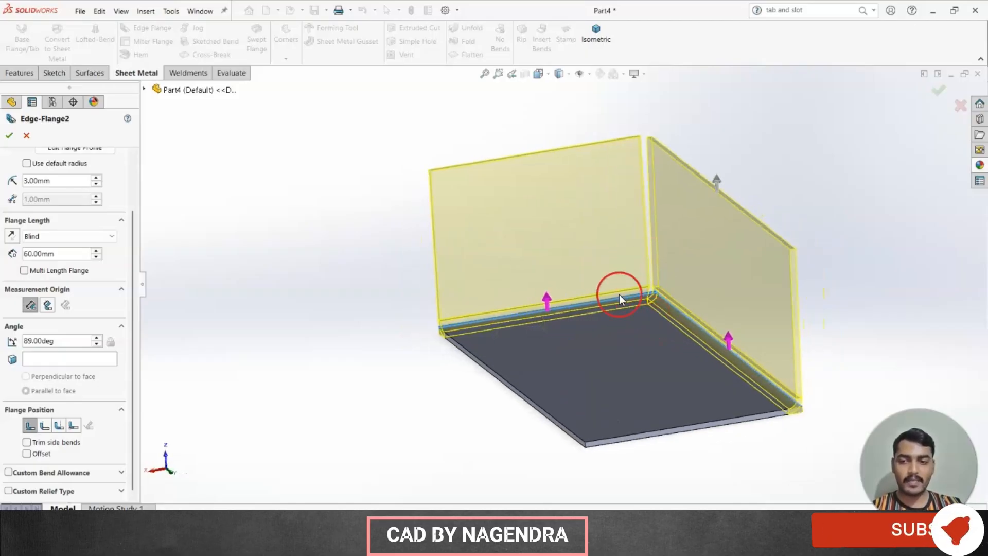
{"action": "left_click", "coordinate": [28, 455]}
{"action": "middle_click_drag", "start_coordinate": [410, 435], "coordinate": [475, 444]}
{"action": "key", "text": "f"}
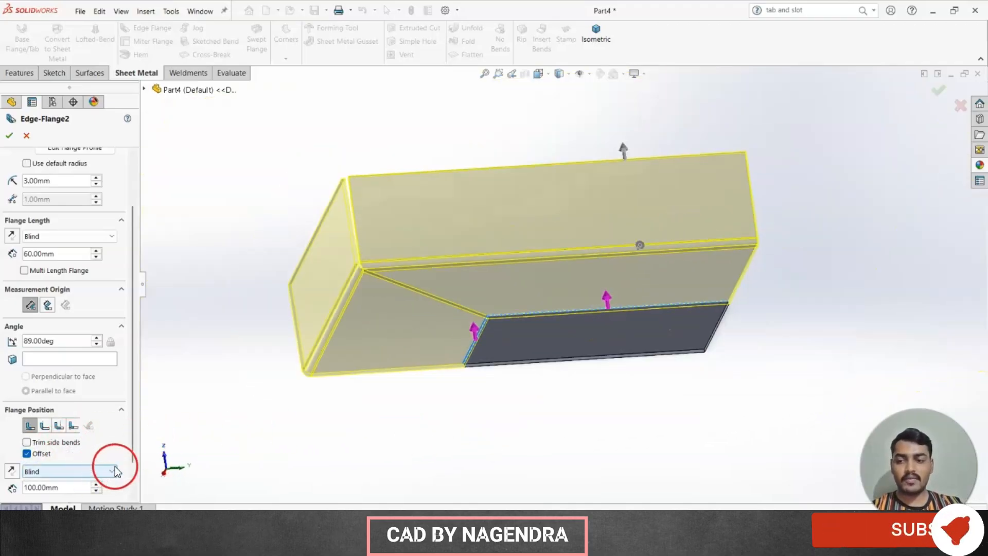
- Set the Blind flange offset distance to 10 mm and inspect the offset bend at the plate's corner
{"action": "left_click_drag", "start_coordinate": [134, 418], "coordinate": [136, 469]}
{"action": "double_click", "coordinate": [61, 450]}
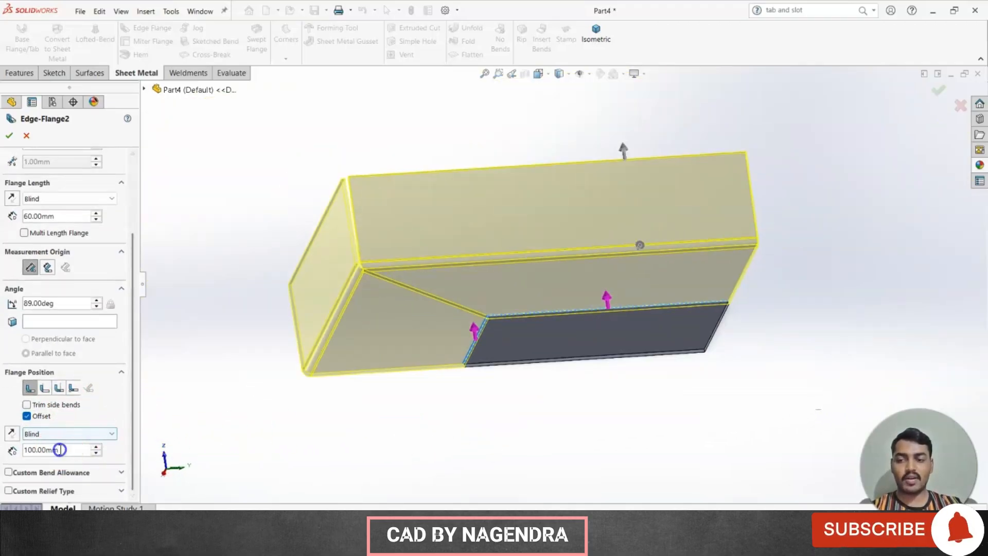
{"action": "type", "text": "10"}
{"action": "key", "text": "Return"}
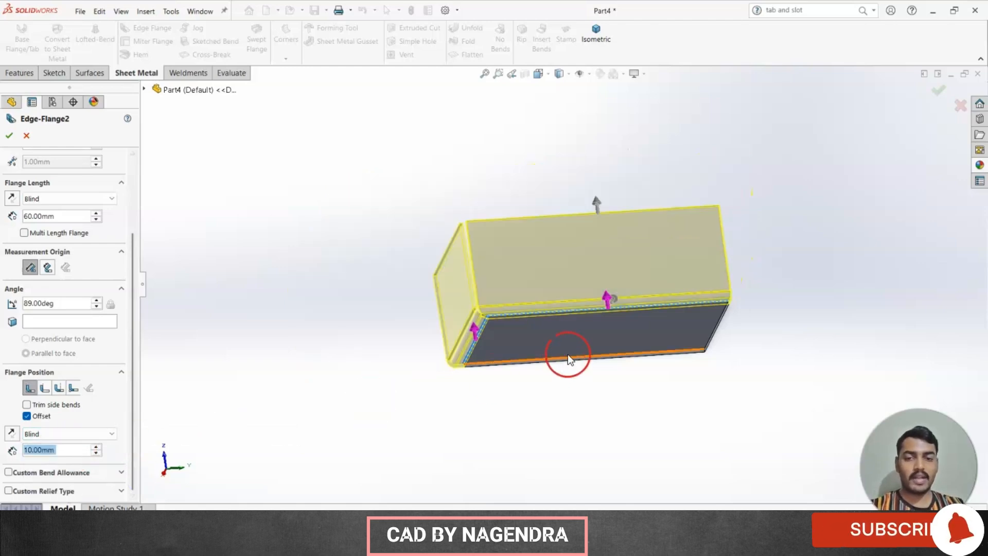
{"action": "scroll", "coordinate": [514, 318], "scroll_direction": "down", "scroll_amount": 4}
{"action": "middle_click_drag", "start_coordinate": [515, 318], "coordinate": [468, 357]}
{"action": "scroll", "coordinate": [421, 455], "scroll_direction": "down", "scroll_amount": 7}
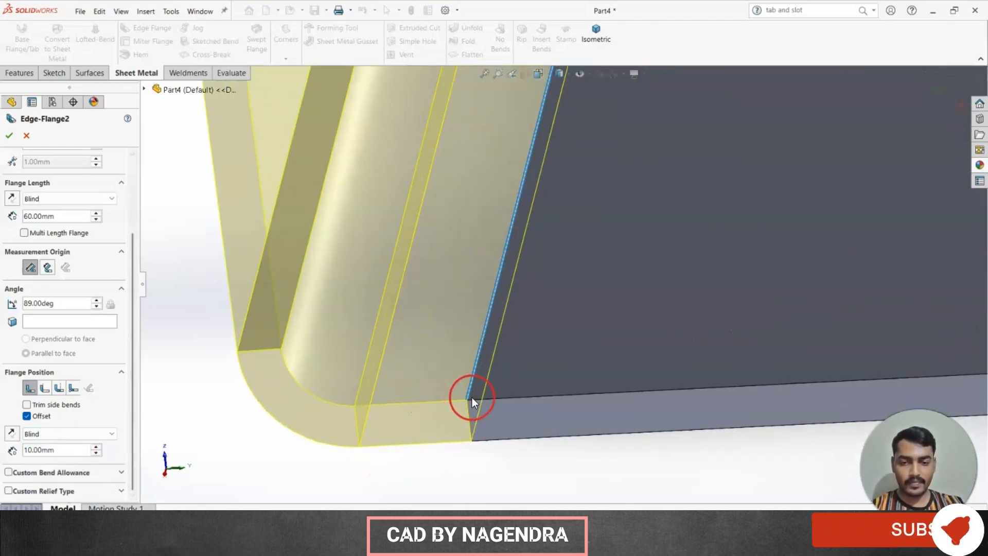
{"action": "middle_click_drag", "start_coordinate": [472, 397], "coordinate": [487, 354]}
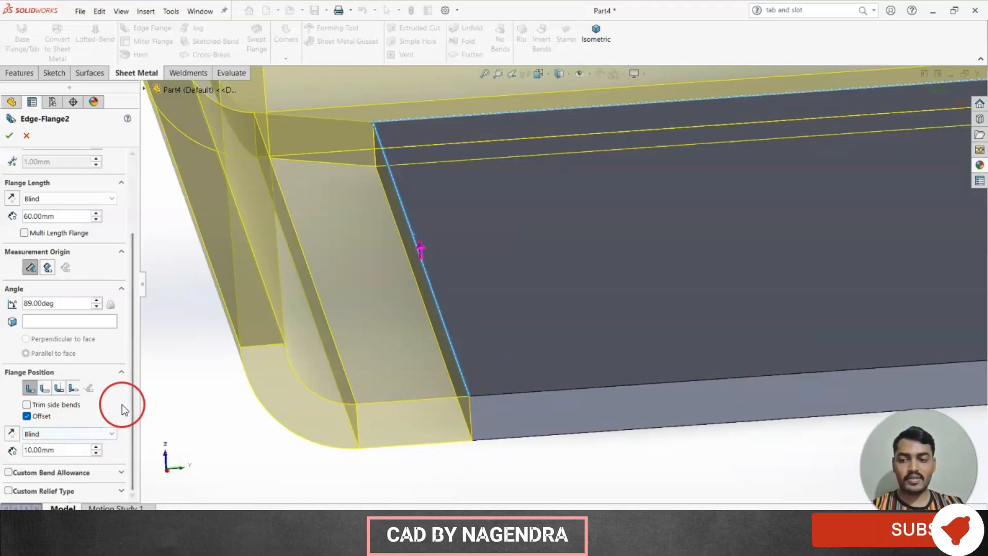
- Toggle the flange position offset off and on to compare, leaving it turned off
{"action": "left_click", "coordinate": [27, 416]}
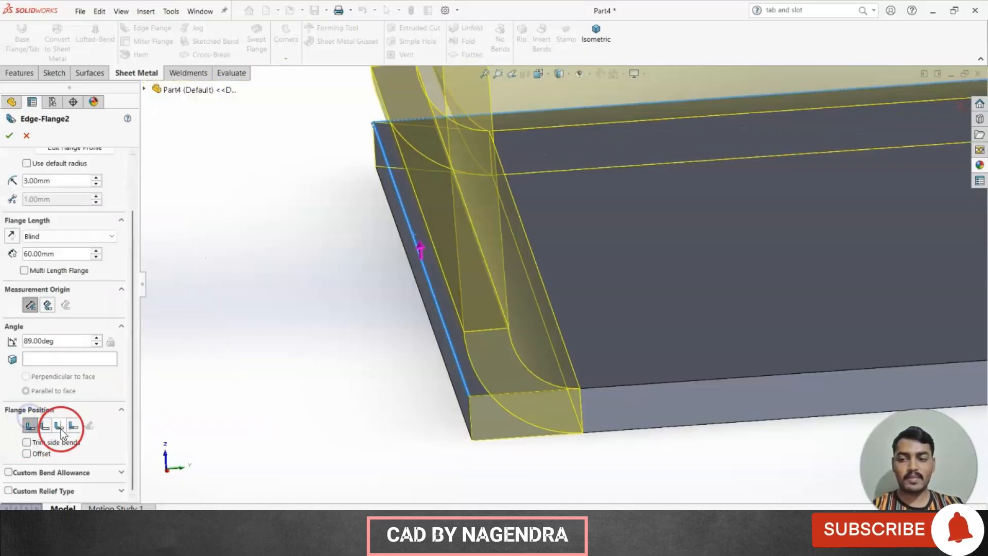
{"action": "left_click", "coordinate": [26, 453]}
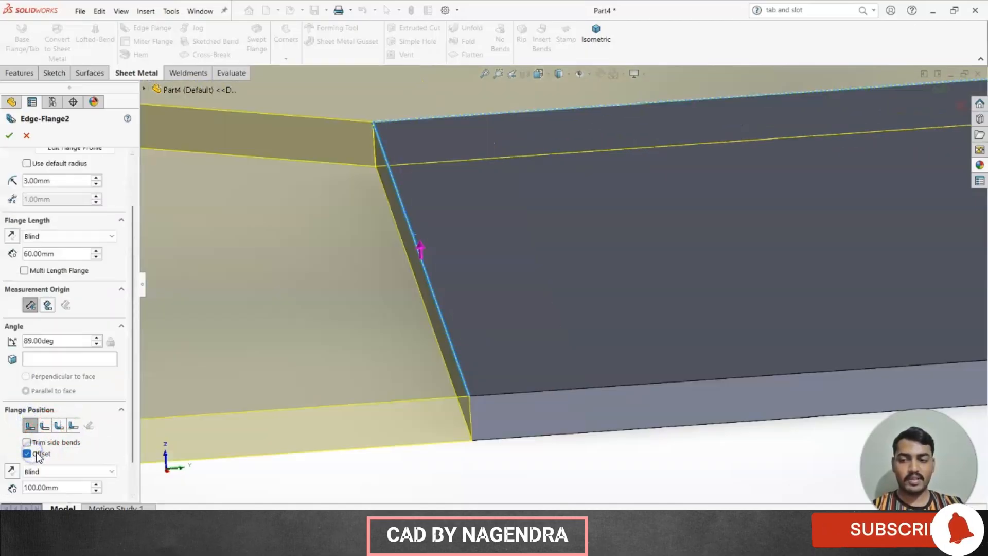
{"action": "left_click", "coordinate": [26, 453]}
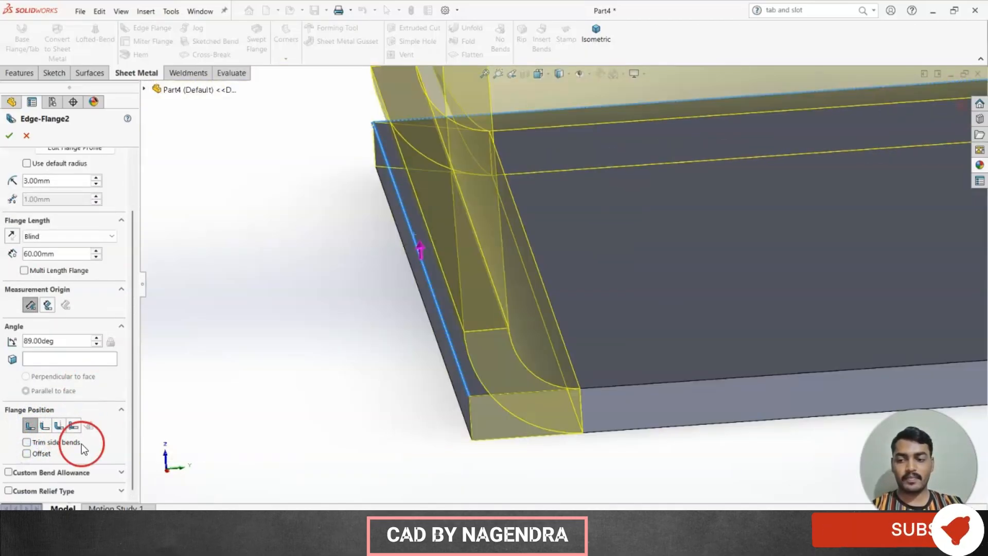
- Review the Custom Bend Allowance settings of the edge flange without enabling them
{"action": "scroll", "coordinate": [105, 444], "scroll_direction": "up", "scroll_amount": 3}
{"action": "scroll", "coordinate": [105, 444], "scroll_direction": "down", "scroll_amount": 3}
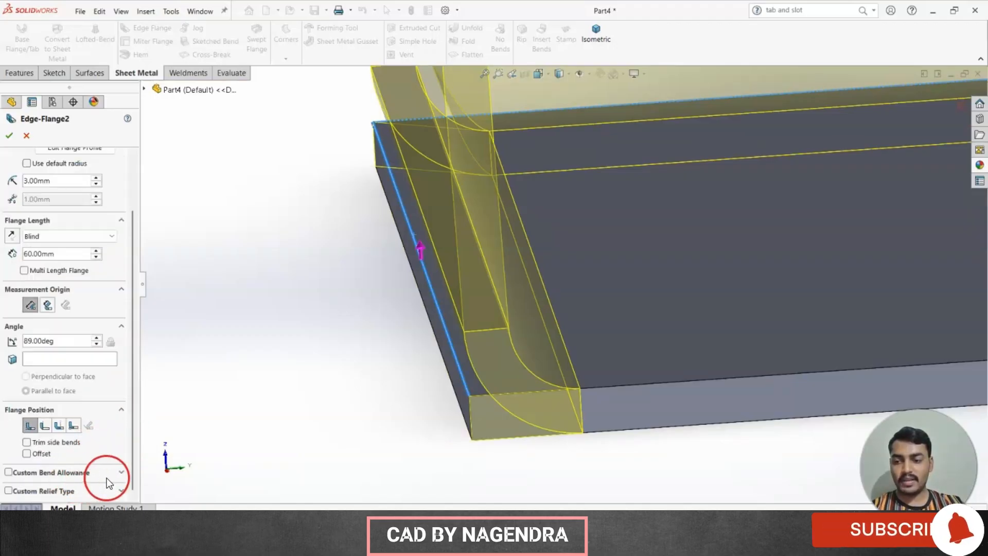
{"action": "left_click", "coordinate": [118, 472]}
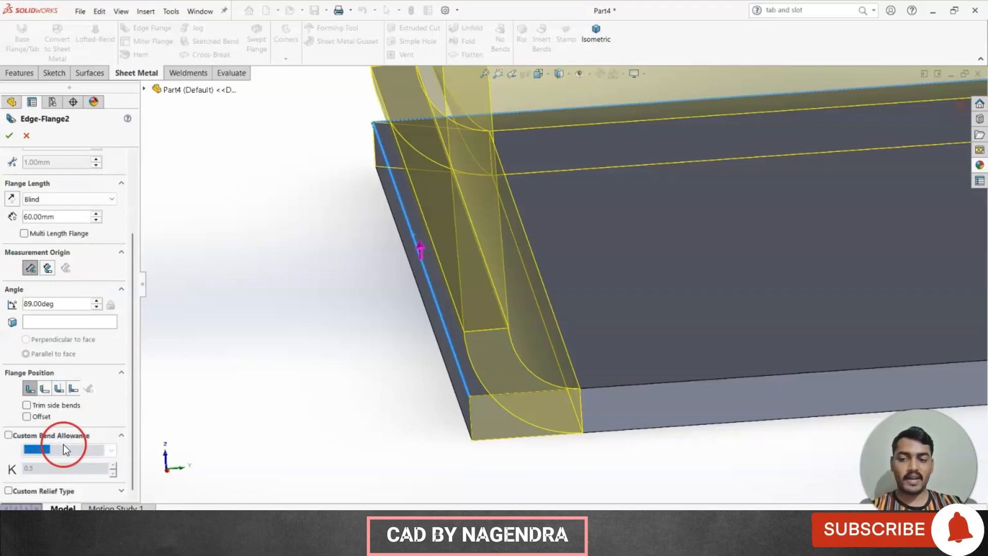
{"action": "left_click", "coordinate": [124, 435]}
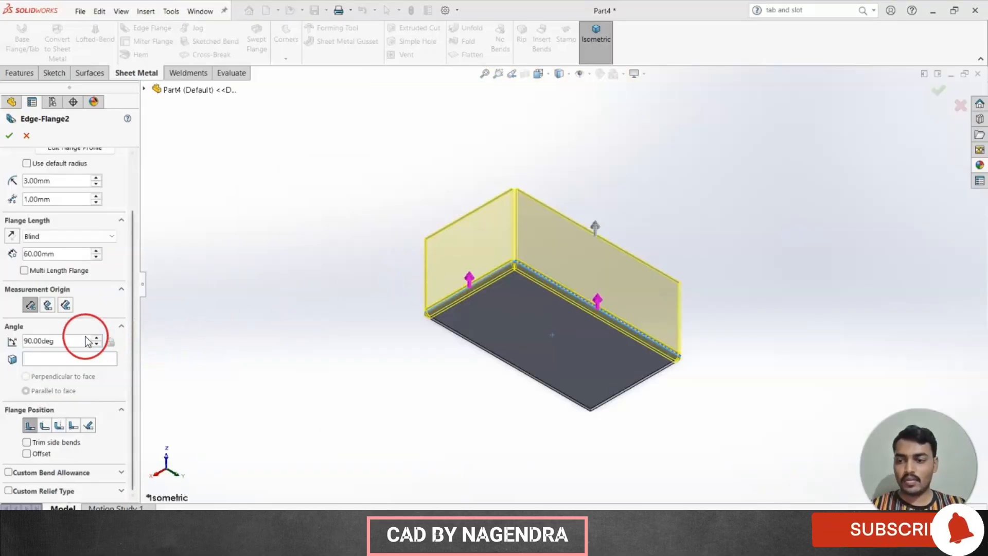
- Set the flange angle to 87 degrees and remove the second edge from the flange's edge selection
{"action": "scroll", "coordinate": [84, 336], "scroll_direction": "down", "scroll_amount": 3}
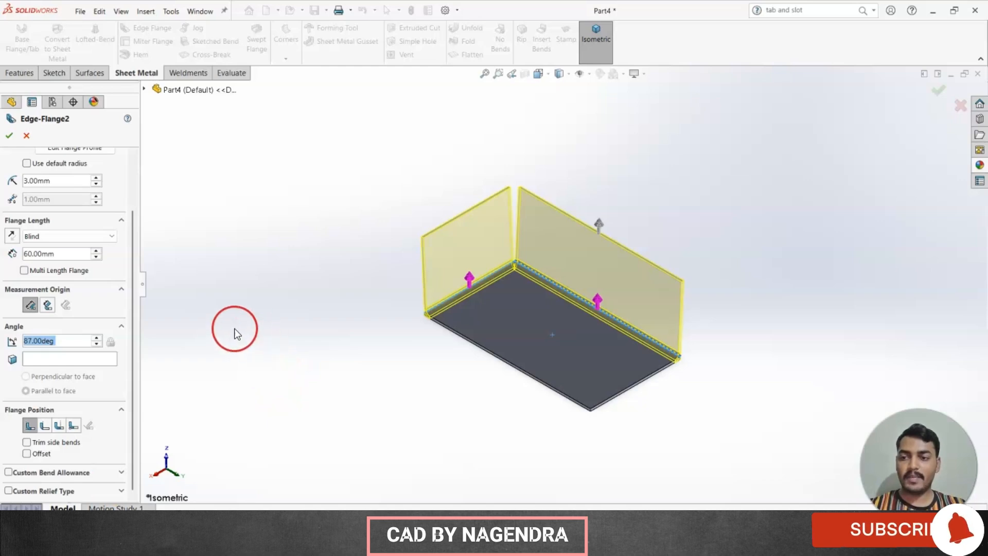
{"action": "scroll", "coordinate": [81, 293], "scroll_direction": "up", "scroll_amount": 3}
{"action": "left_click", "coordinate": [53, 181]}
{"action": "right_click", "coordinate": [53, 179]}
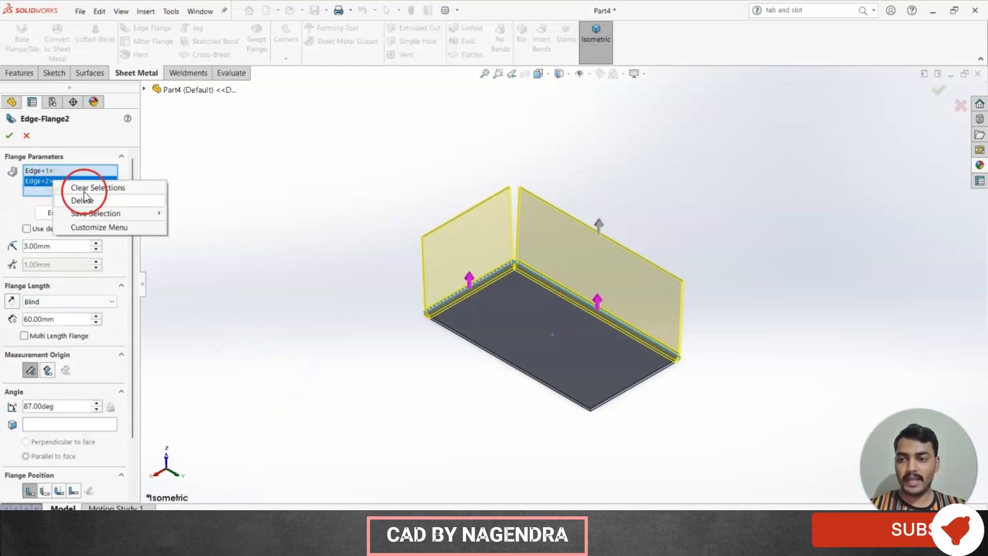
{"action": "left_click", "coordinate": [96, 200]}
- Narrow the edge flange profile by moving its lower corners inward to about X -51.4 mm and X 40.4 mm, and finish the profile
{"action": "middle_click_drag", "start_coordinate": [647, 293], "coordinate": [695, 262]}
{"action": "left_click", "coordinate": [78, 203]}
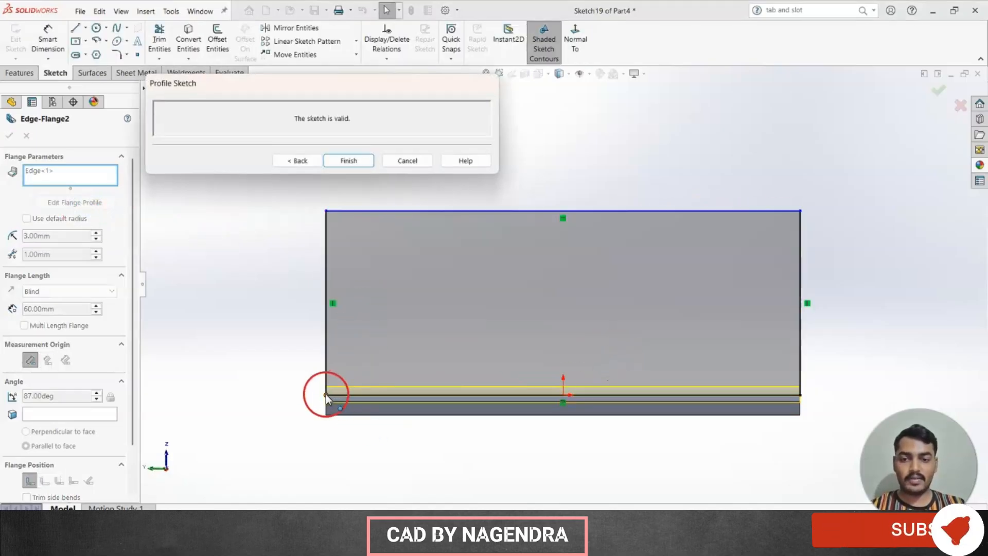
{"action": "left_click_drag", "start_coordinate": [326, 395], "coordinate": [400, 395]}
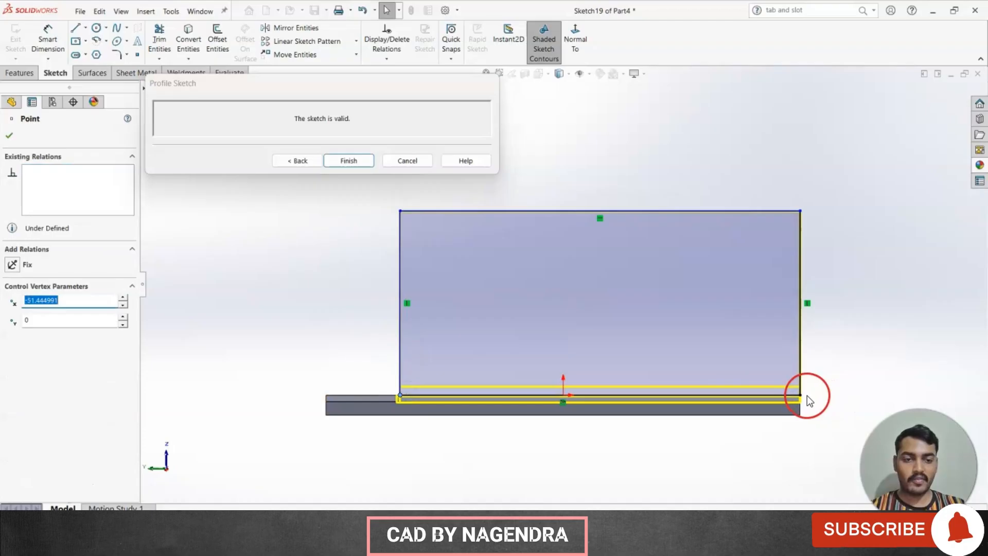
{"action": "left_click_drag", "start_coordinate": [804, 402], "coordinate": [691, 395]}
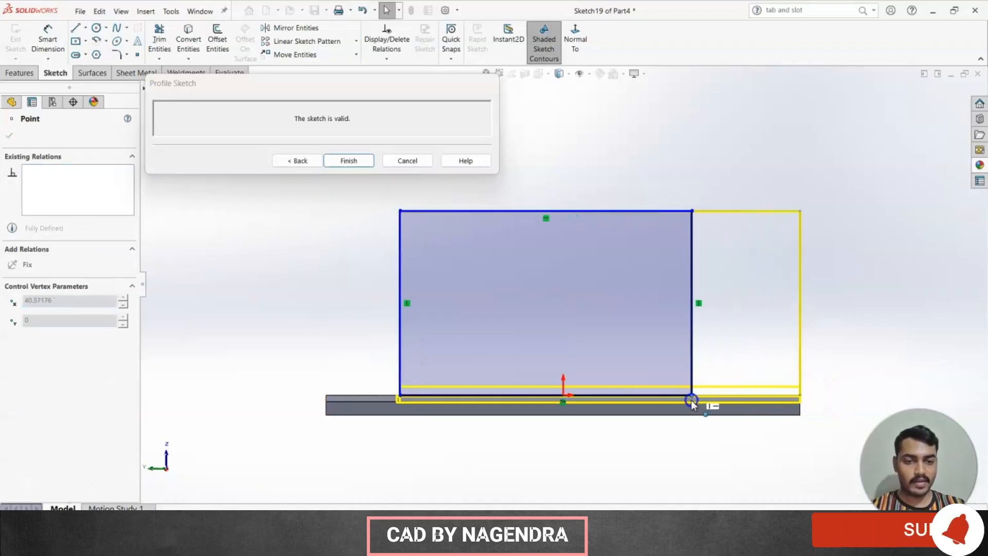
{"action": "left_click", "coordinate": [893, 178]}
{"action": "left_click", "coordinate": [348, 161]}
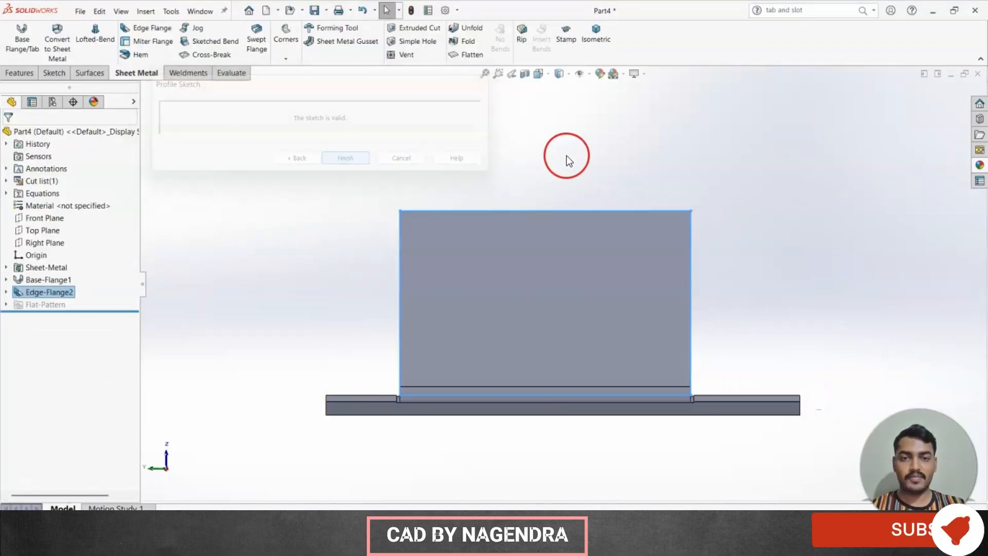
{"action": "left_click", "coordinate": [596, 34]}
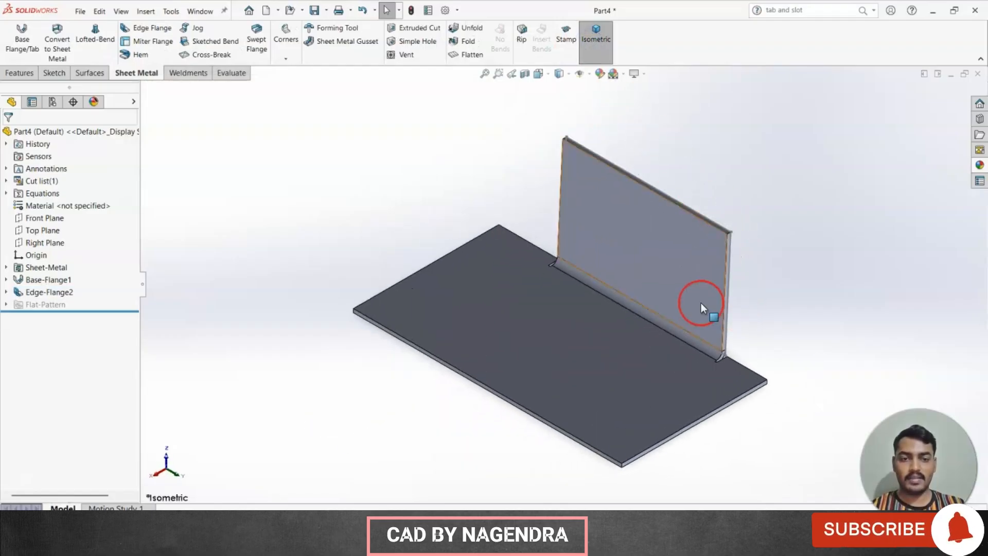
{"action": "left_click", "coordinate": [632, 265]}
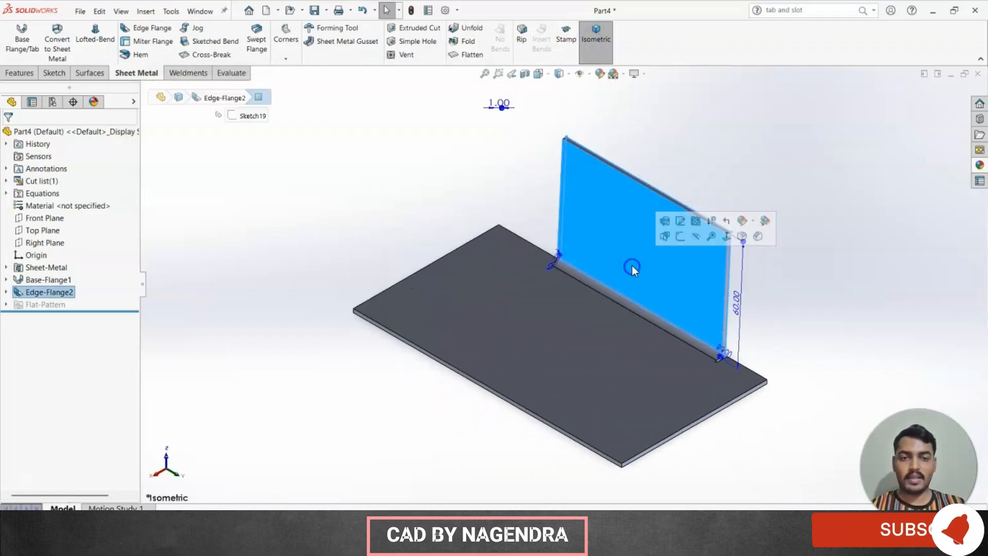
{"action": "left_click", "coordinate": [666, 223]}
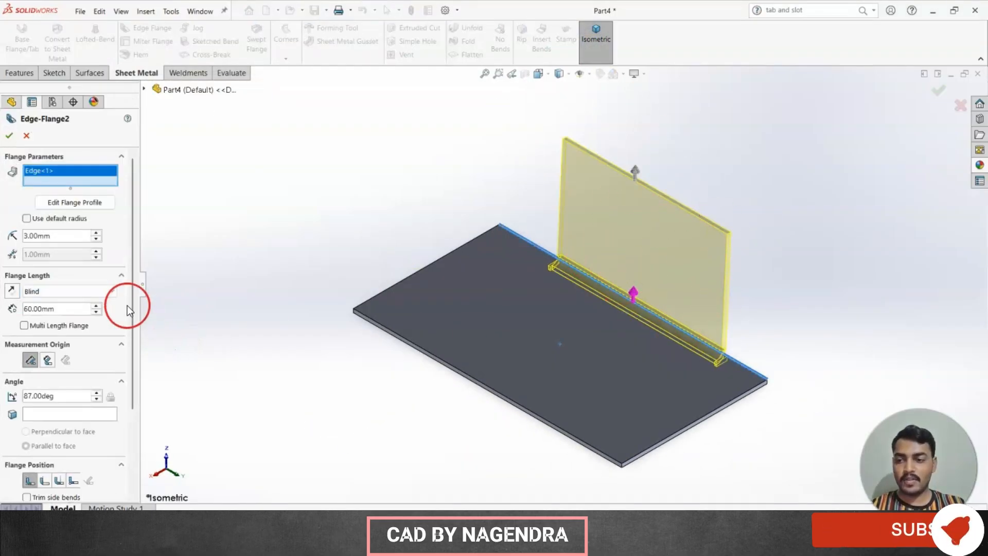
{"action": "scroll", "coordinate": [93, 298], "scroll_direction": "down", "scroll_amount": 5}
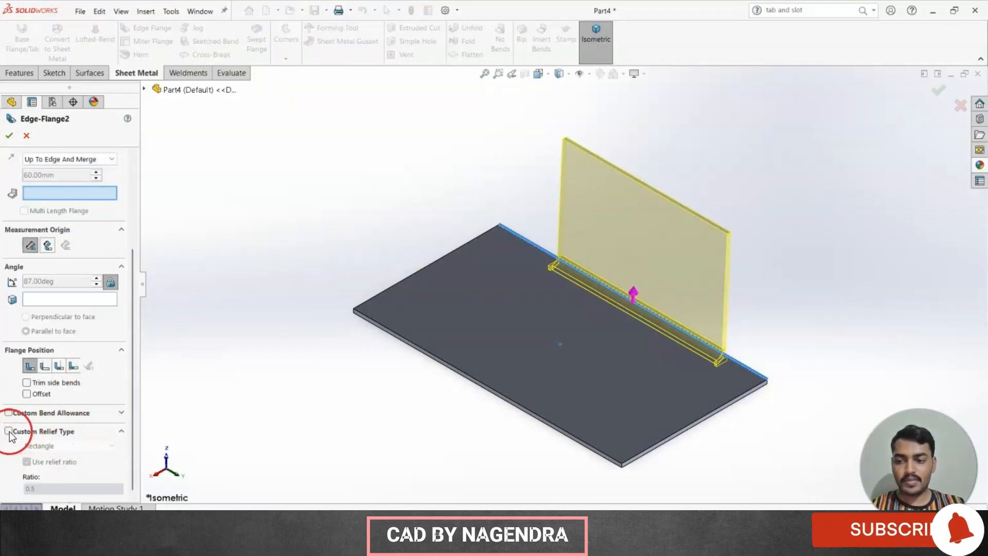
{"action": "left_click", "coordinate": [9, 432]}
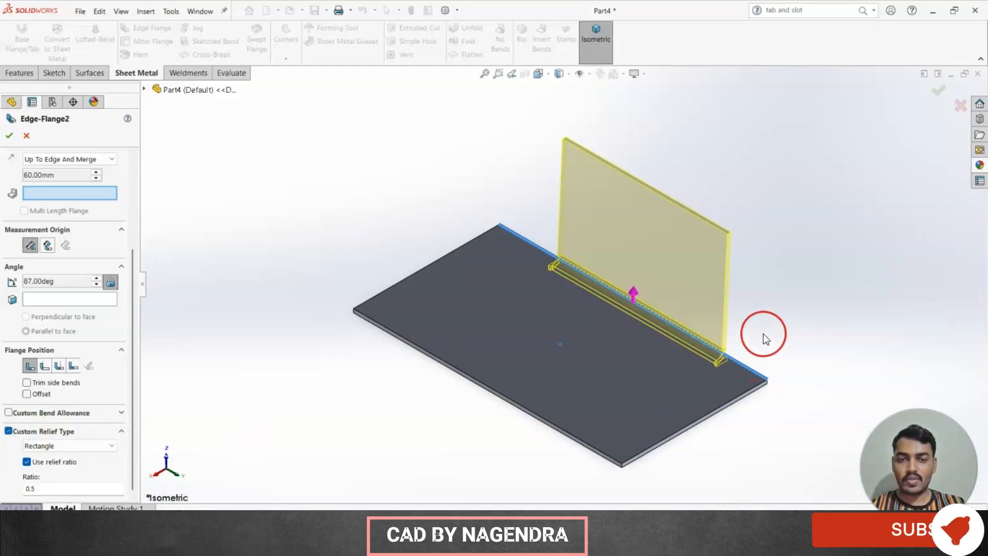
{"action": "left_click", "coordinate": [8, 431]}
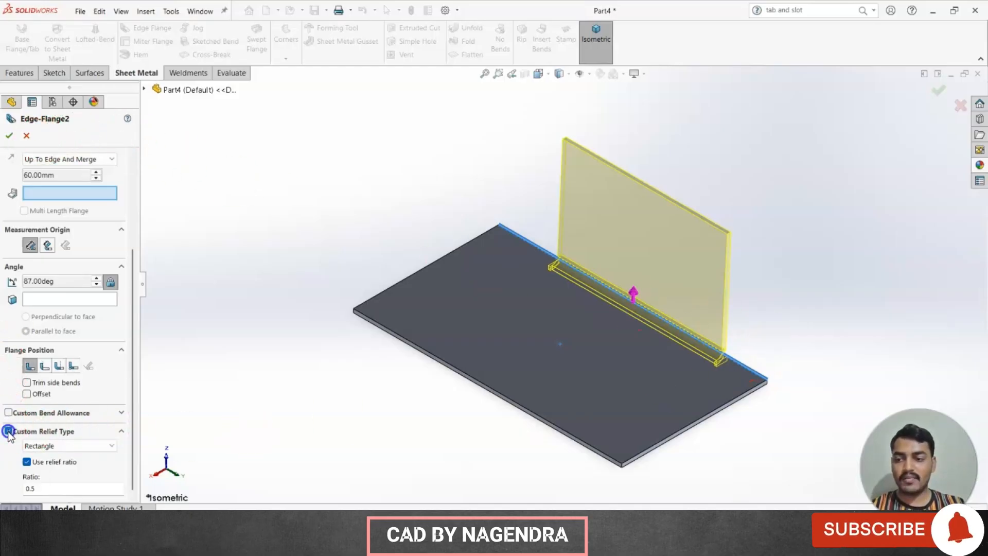
{"action": "left_click", "coordinate": [23, 137]}
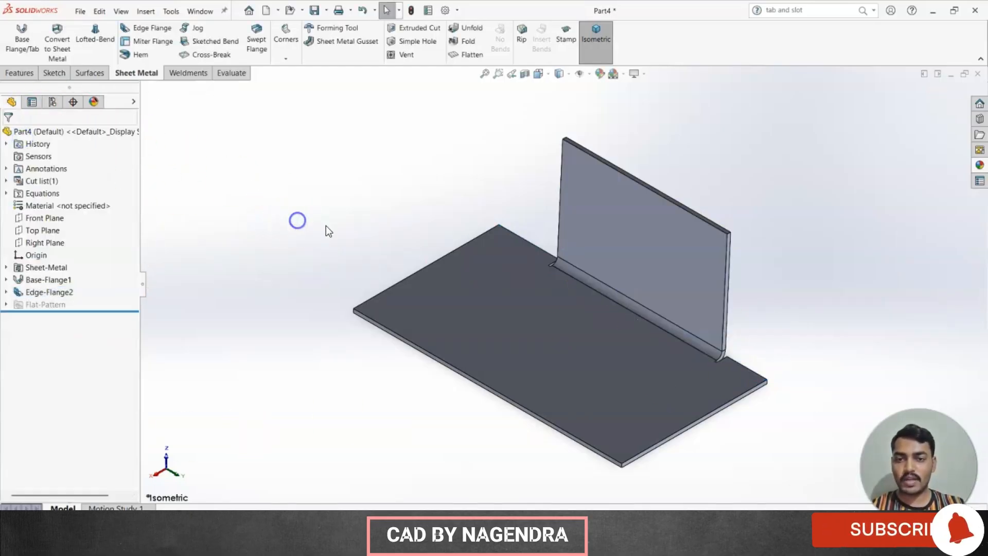
- Flatten the part to inspect the rectangular bend relief at the flange's end, and restore the folded isometric view
{"action": "scroll", "coordinate": [728, 342], "scroll_direction": "down", "scroll_amount": 3}
{"action": "scroll", "coordinate": [712, 288], "scroll_direction": "down", "scroll_amount": 3}
{"action": "scroll", "coordinate": [659, 263], "scroll_direction": "up", "scroll_amount": 4}
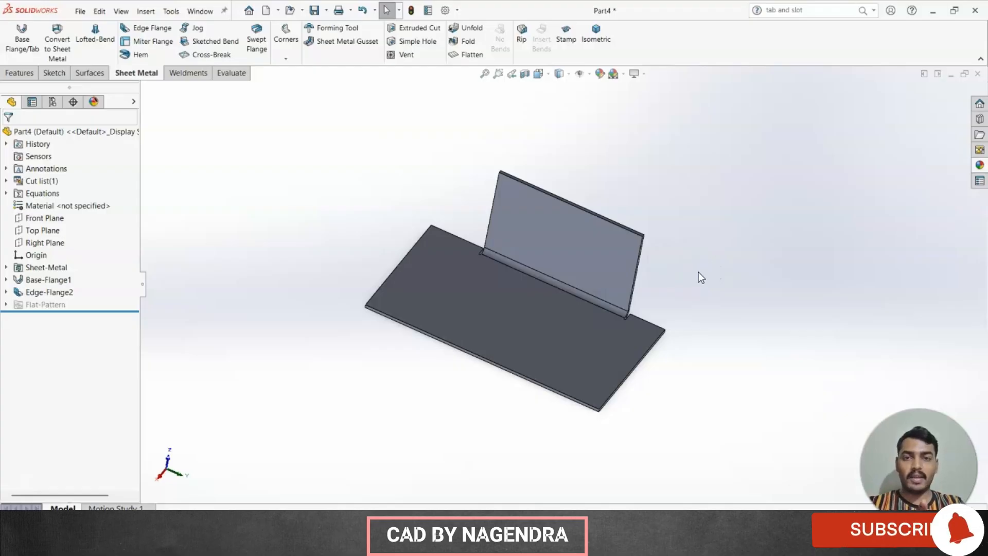
{"action": "left_click", "coordinate": [472, 55]}
{"action": "scroll", "coordinate": [640, 335], "scroll_direction": "down", "scroll_amount": 5}
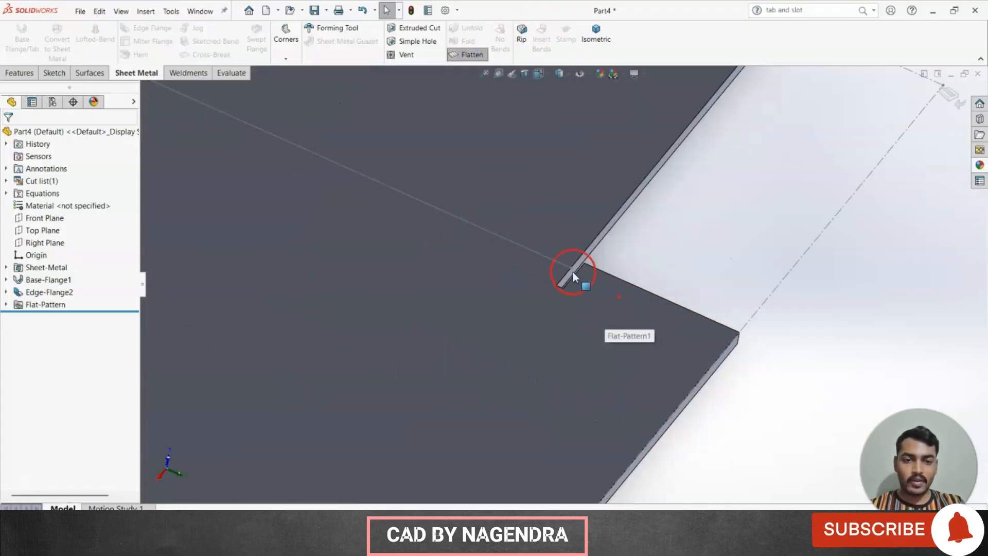
{"action": "middle_click_drag", "start_coordinate": [573, 272], "coordinate": [582, 407]}
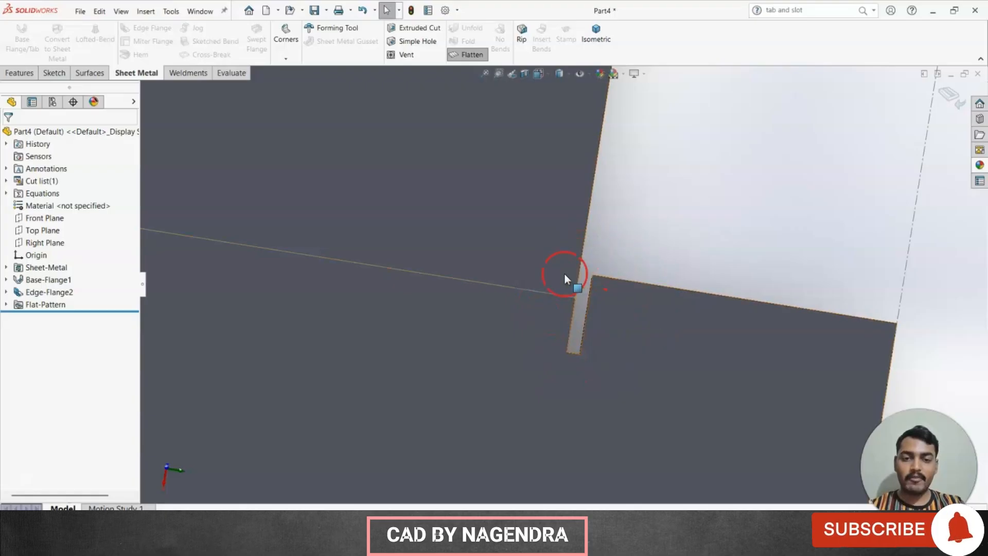
{"action": "scroll", "coordinate": [648, 295], "scroll_direction": "up", "scroll_amount": 5}
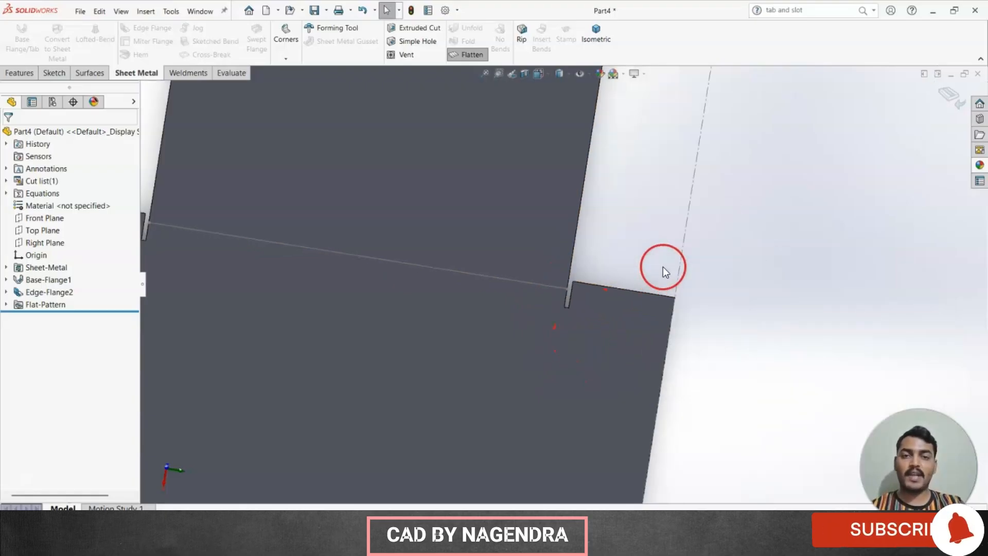
{"action": "left_click", "coordinate": [471, 56]}
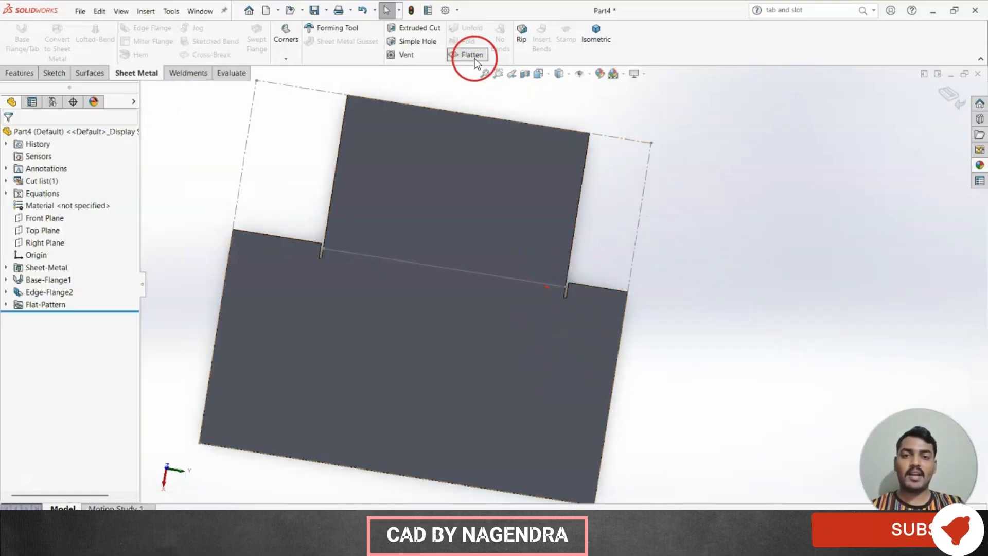
{"action": "left_click", "coordinate": [608, 44]}
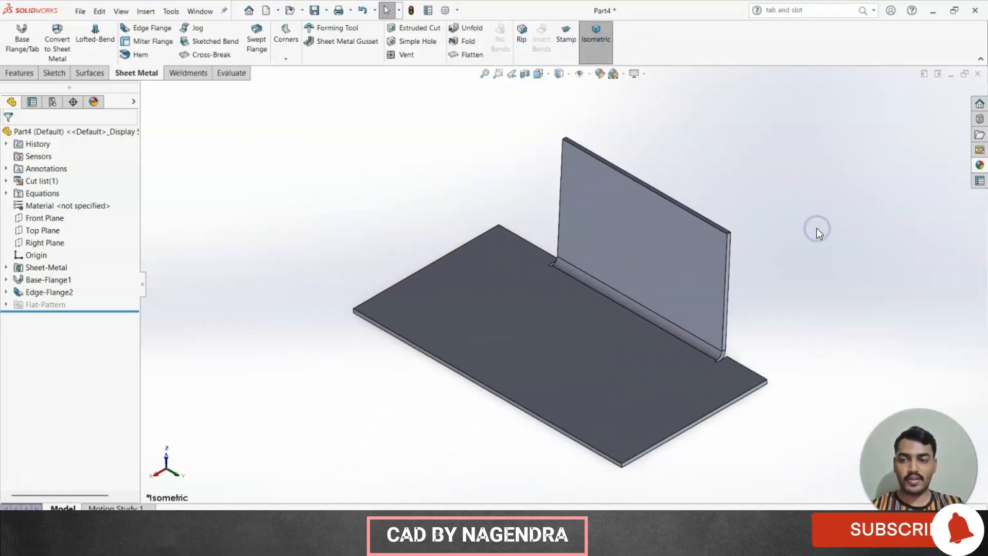
- Enable a custom relief type on the edge flange, using Obround with a relief ratio of 2, and apply it
{"action": "left_click", "coordinate": [49, 292]}
{"action": "left_click", "coordinate": [62, 262]}
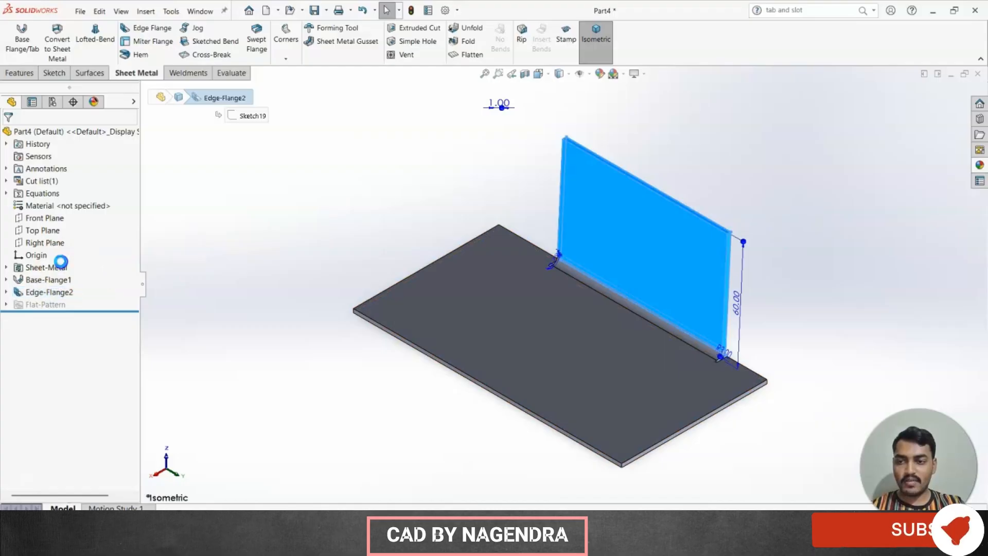
{"action": "scroll", "coordinate": [84, 389], "scroll_direction": "down", "scroll_amount": 3}
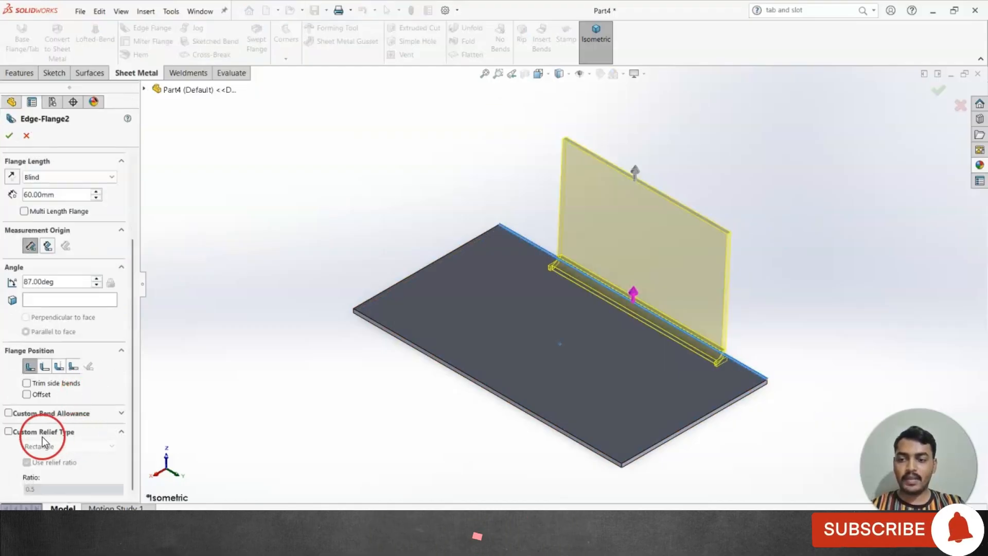
{"action": "left_click", "coordinate": [8, 431]}
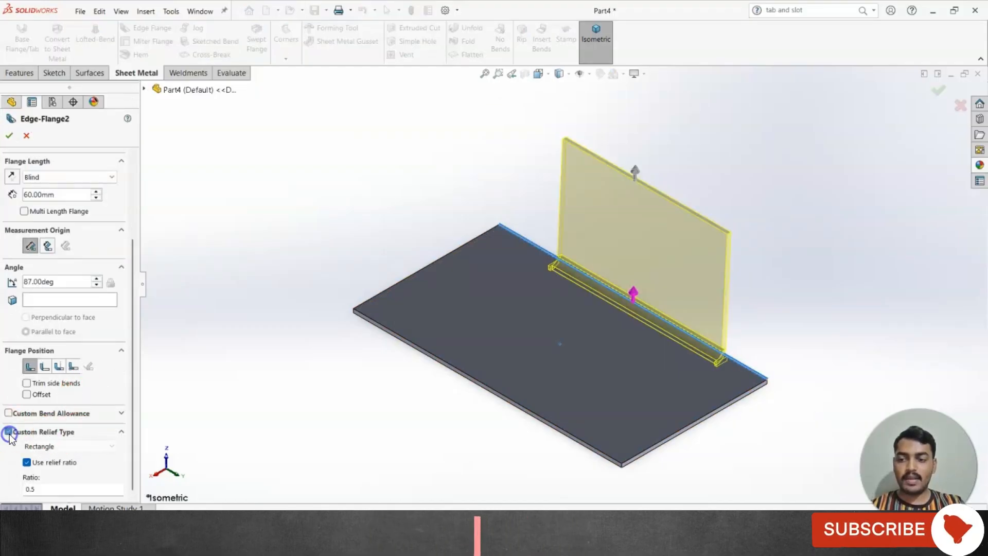
{"action": "left_click", "coordinate": [92, 449]}
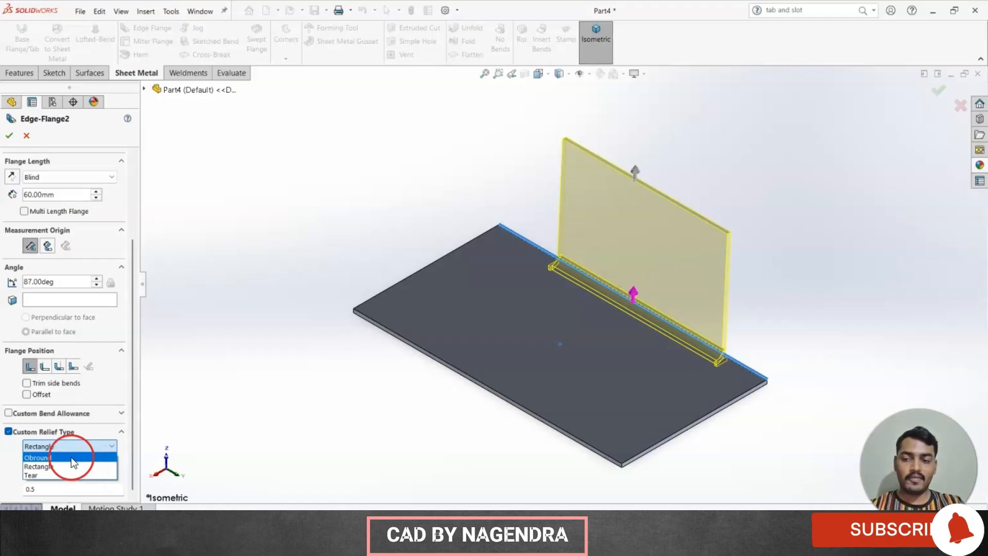
{"action": "left_click", "coordinate": [71, 457]}
{"action": "left_click", "coordinate": [87, 490]}
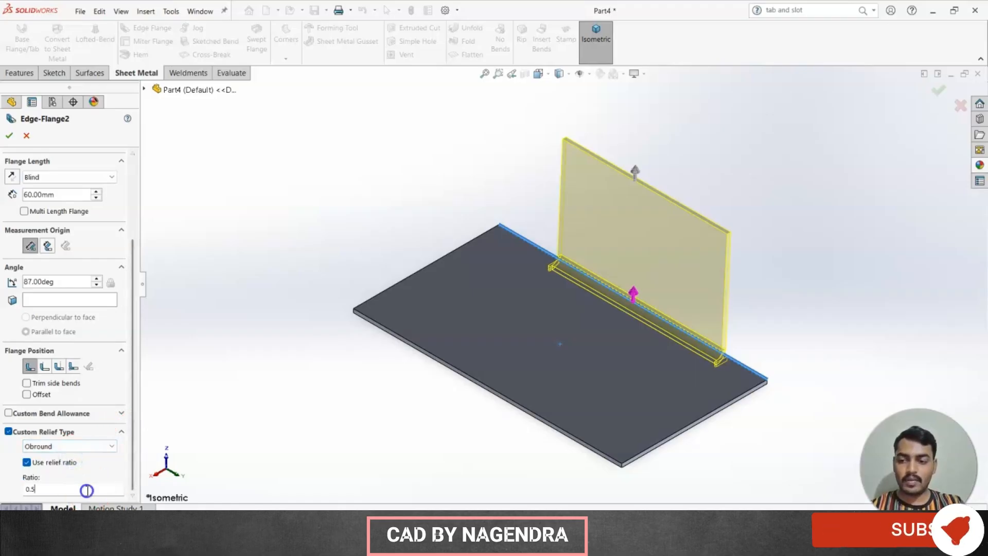
{"action": "double_click", "coordinate": [86, 491]}
{"action": "left_click", "coordinate": [89, 494]}
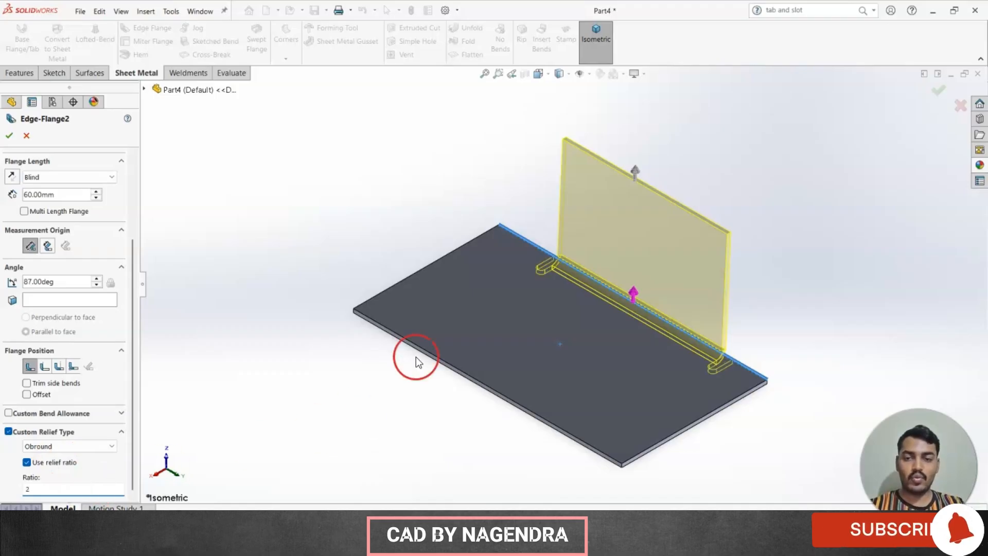
{"action": "left_click", "coordinate": [10, 135]}
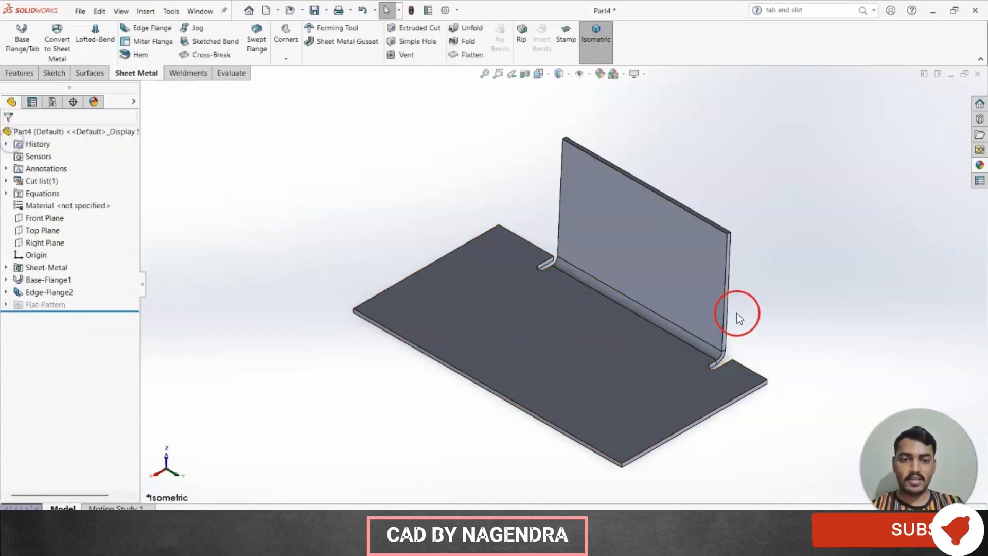
- Flatten the part to inspect the obround relief slot at the bend line, and return to the folded state
{"action": "left_click", "coordinate": [468, 54]}
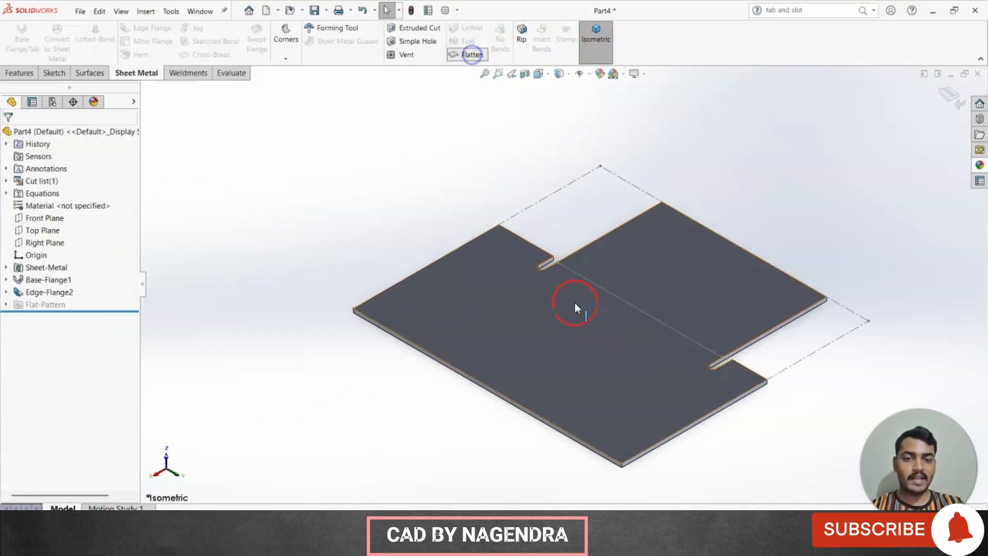
{"action": "middle_click_drag", "start_coordinate": [575, 303], "coordinate": [752, 281]}
{"action": "scroll", "coordinate": [756, 274], "scroll_direction": "down", "scroll_amount": 6}
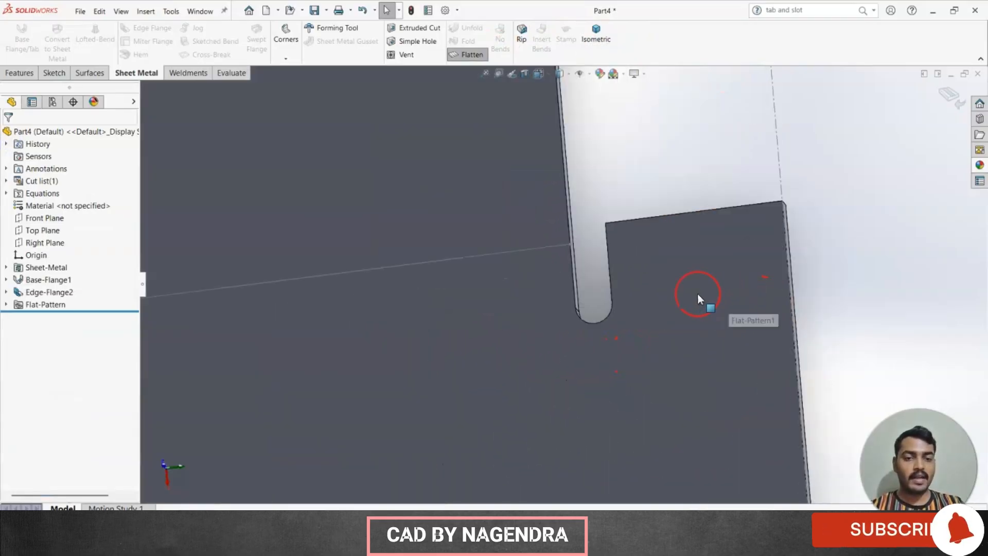
{"action": "middle_click_drag", "start_coordinate": [658, 320], "coordinate": [675, 354]}
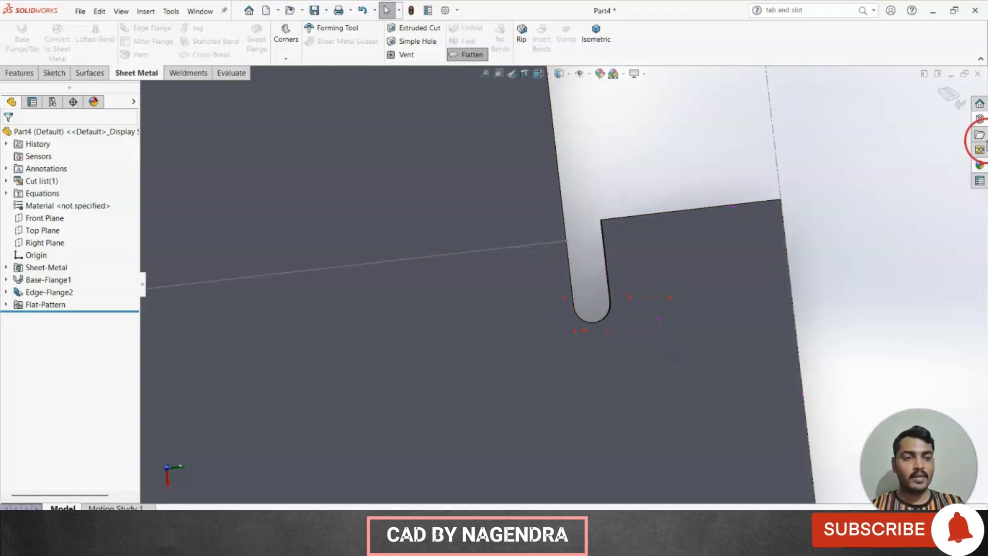
{"action": "left_click", "coordinate": [953, 98]}
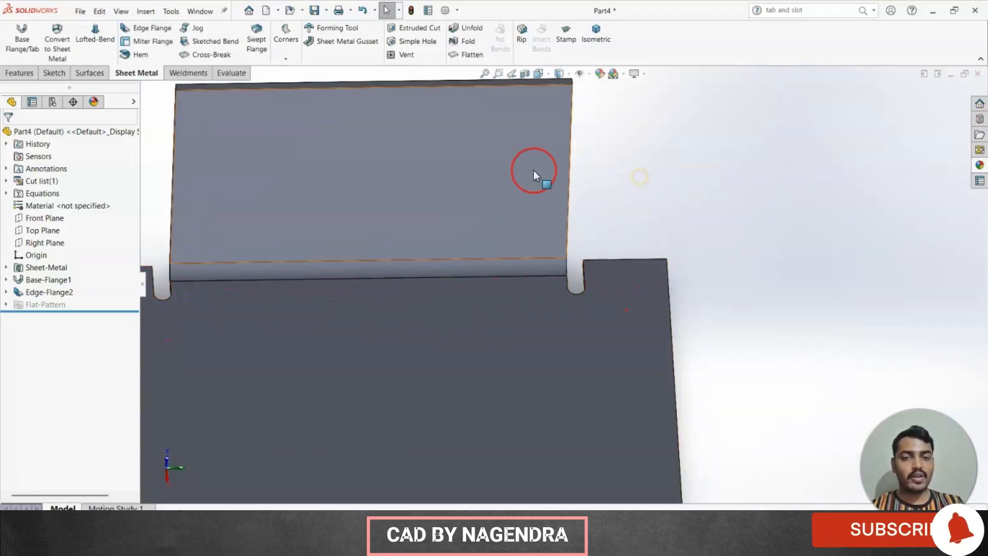
- Turn off the edge flange's relief ratio, set the obround relief depth to 2 mm and apply the change
{"action": "left_click", "coordinate": [514, 169]}
{"action": "left_click", "coordinate": [544, 124]}
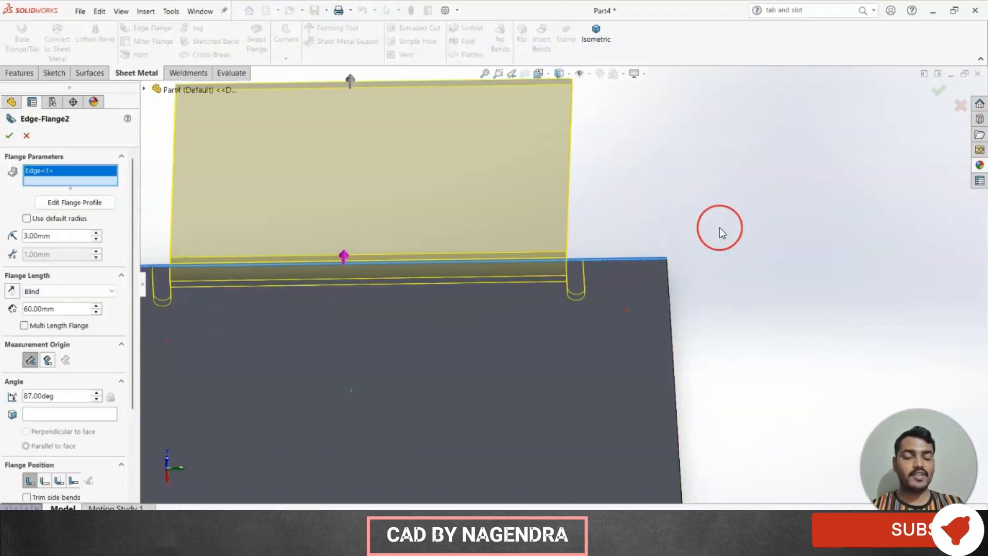
{"action": "scroll", "coordinate": [77, 364], "scroll_direction": "down", "scroll_amount": 3}
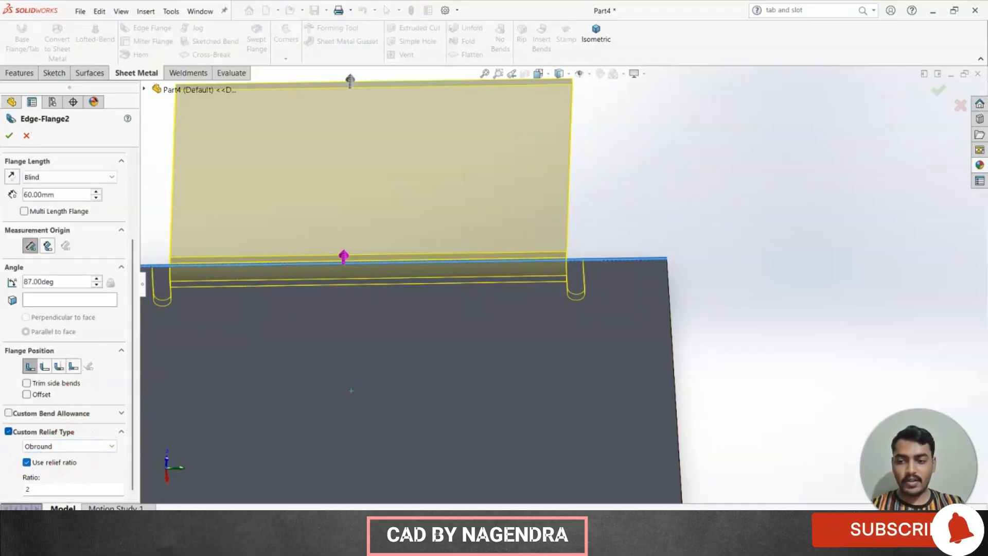
{"action": "left_click", "coordinate": [47, 462]}
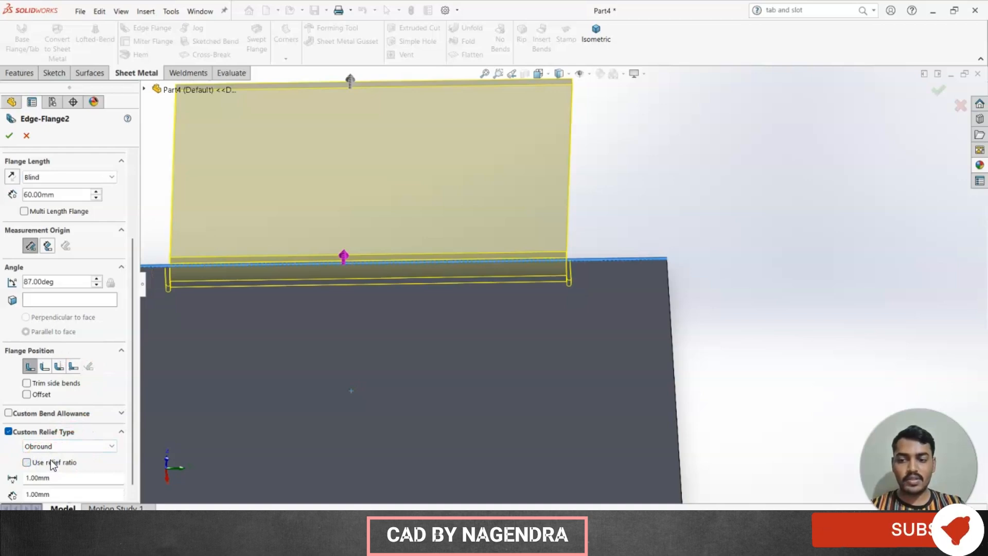
{"action": "scroll", "coordinate": [132, 368], "scroll_direction": "down", "scroll_amount": 1}
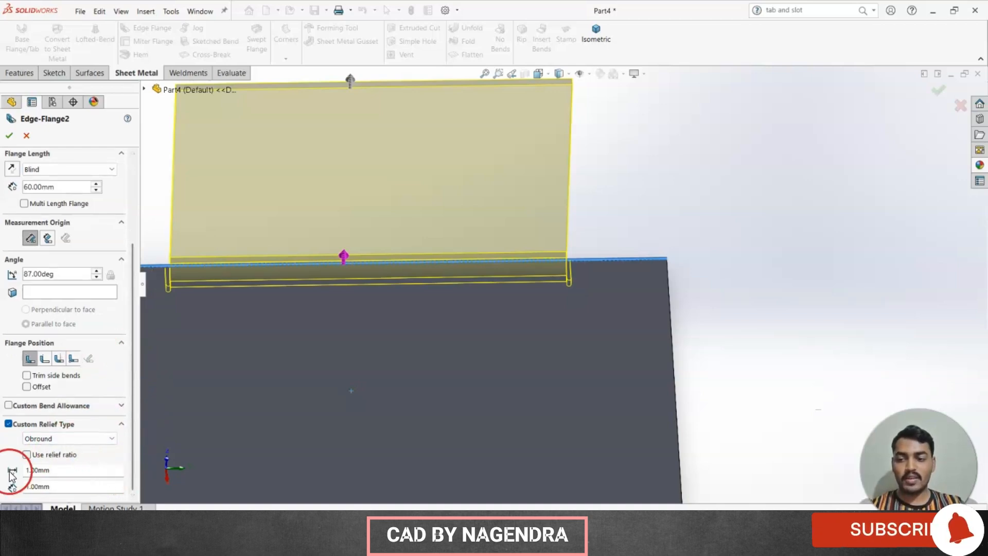
{"action": "left_click", "coordinate": [100, 472]}
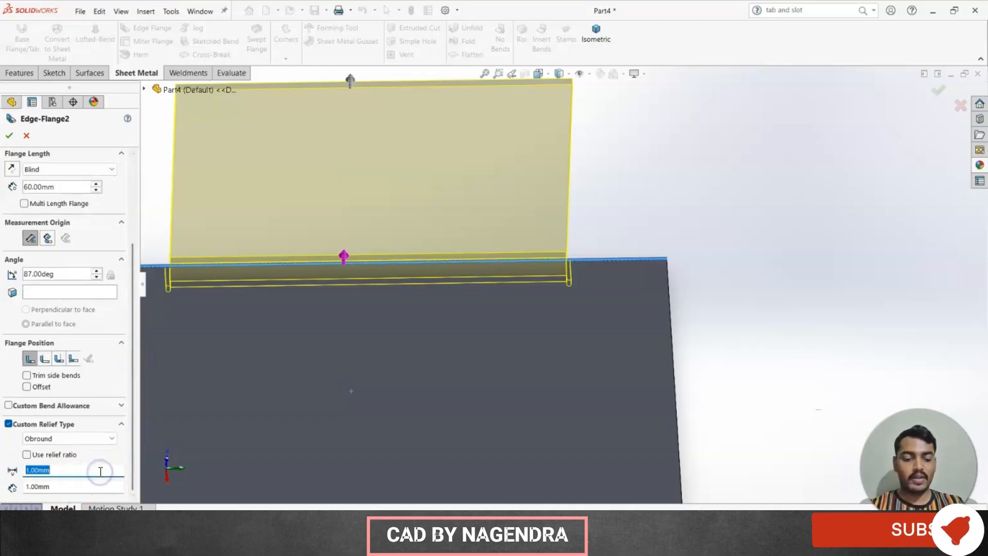
{"action": "left_click", "coordinate": [97, 484]}
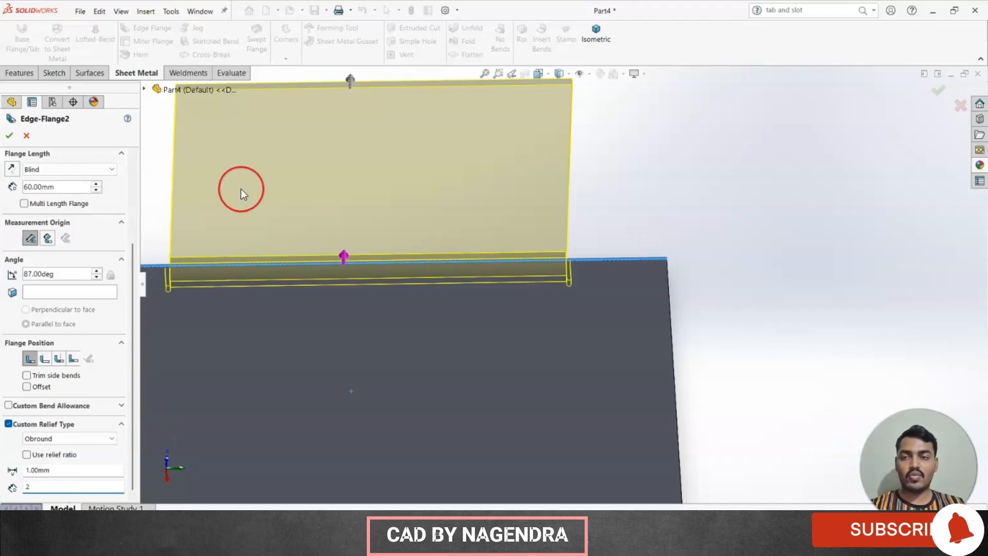
{"action": "left_click", "coordinate": [8, 135]}
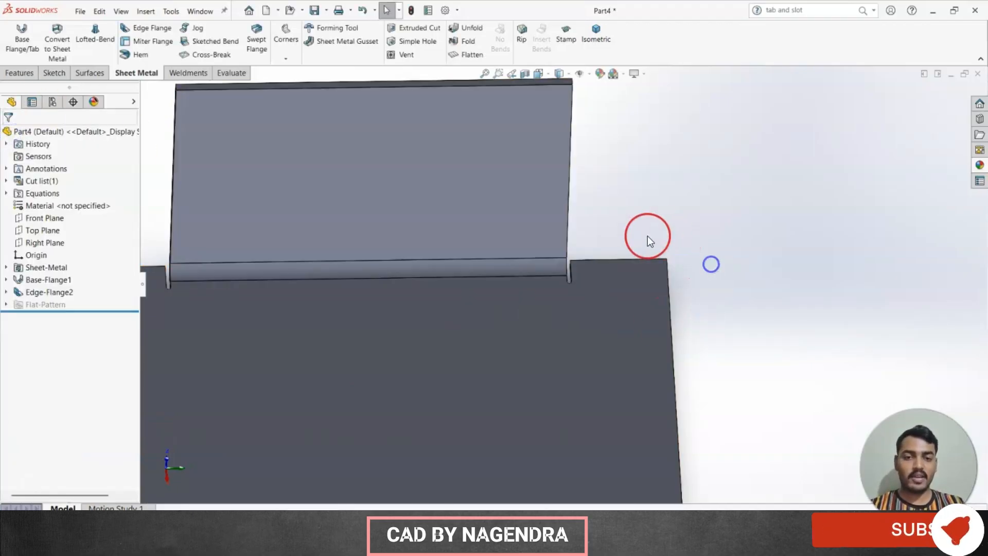
- Change the edge flange's custom relief type from Obround to Rectangle and apply the change
{"action": "scroll", "coordinate": [554, 306], "scroll_direction": "down", "scroll_amount": 5}
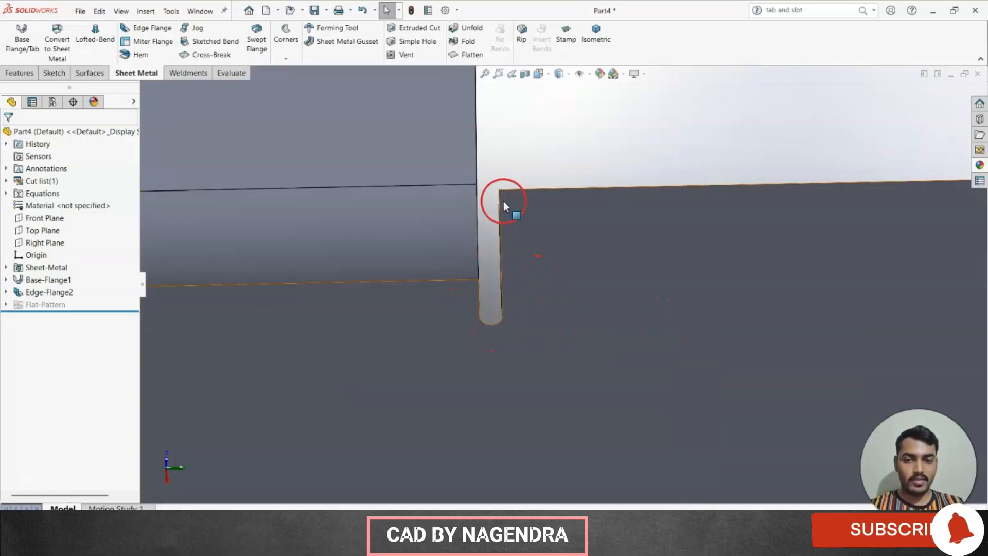
{"action": "scroll", "coordinate": [690, 243], "scroll_direction": "up", "scroll_amount": 5}
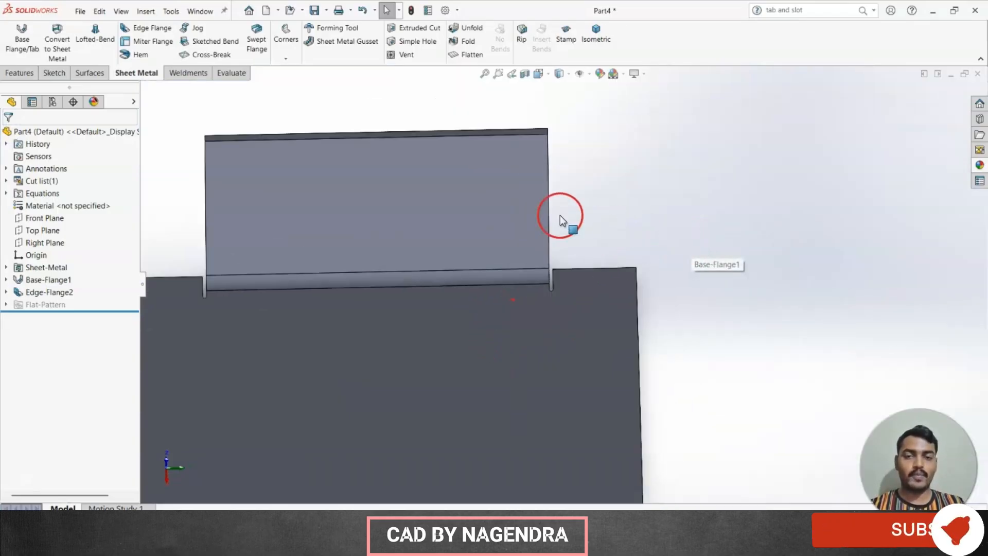
{"action": "left_click", "coordinate": [470, 165]}
{"action": "left_click", "coordinate": [501, 125]}
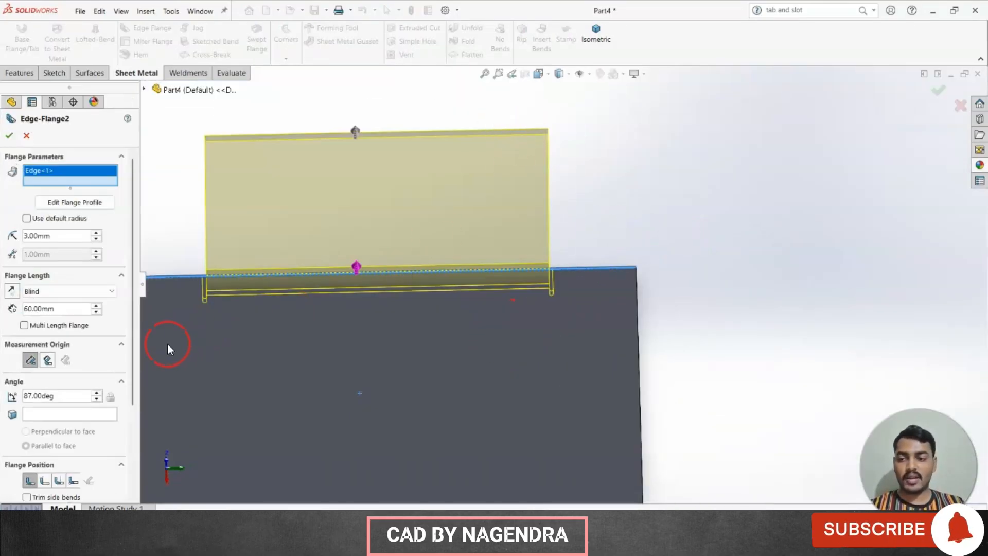
{"action": "scroll", "coordinate": [66, 429], "scroll_direction": "down", "scroll_amount": 3}
{"action": "left_click", "coordinate": [100, 439]}
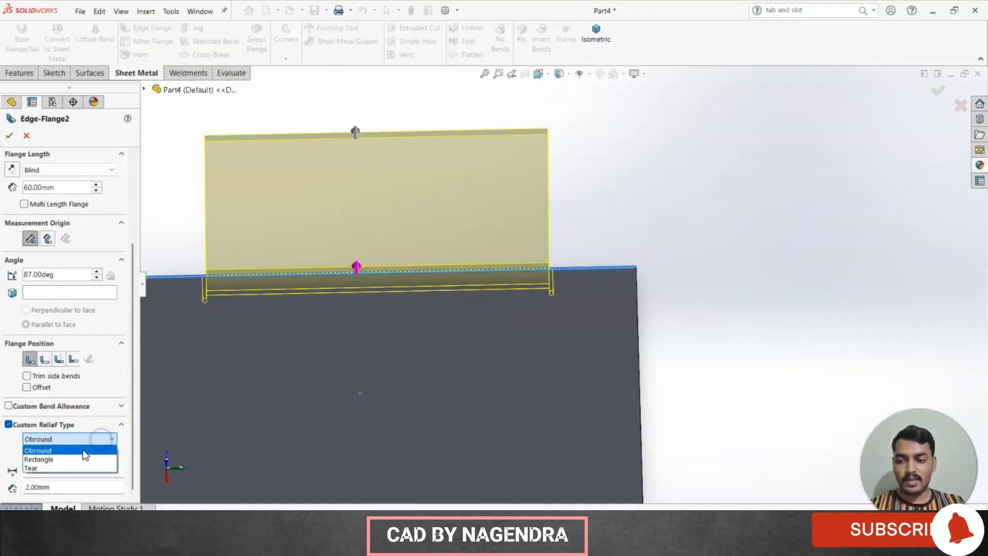
{"action": "left_click", "coordinate": [81, 457]}
{"action": "scroll", "coordinate": [542, 285], "scroll_direction": "down", "scroll_amount": 6}
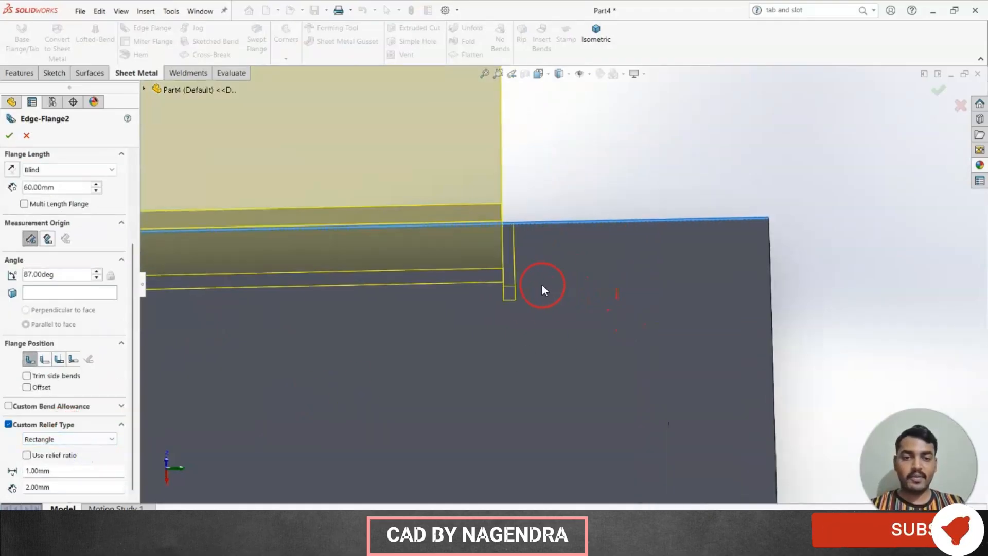
{"action": "left_click", "coordinate": [9, 135]}
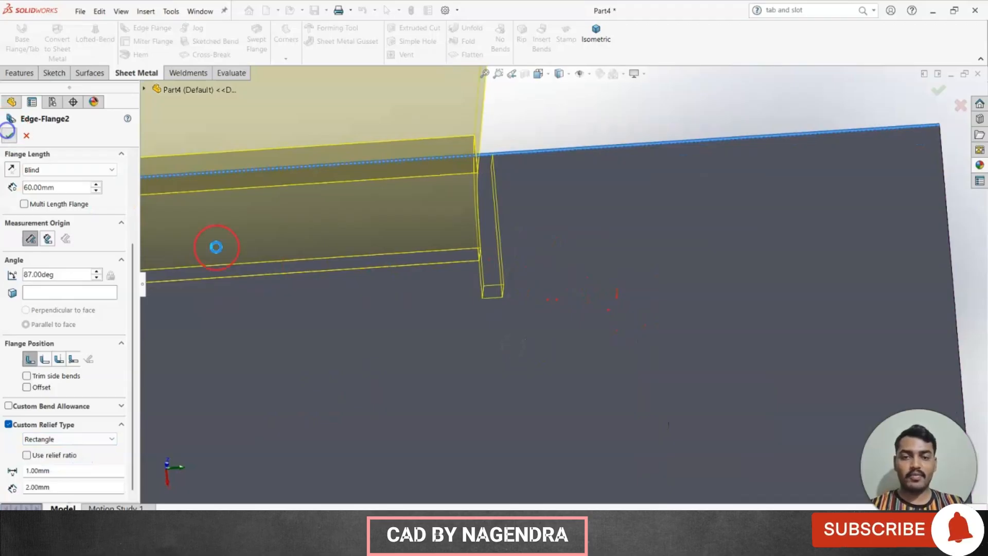
- Set the edge flange's custom relief type to Tear and apply the change
{"action": "middle_click_drag", "start_coordinate": [565, 250], "coordinate": [552, 272]}
{"action": "left_click", "coordinate": [360, 140]}
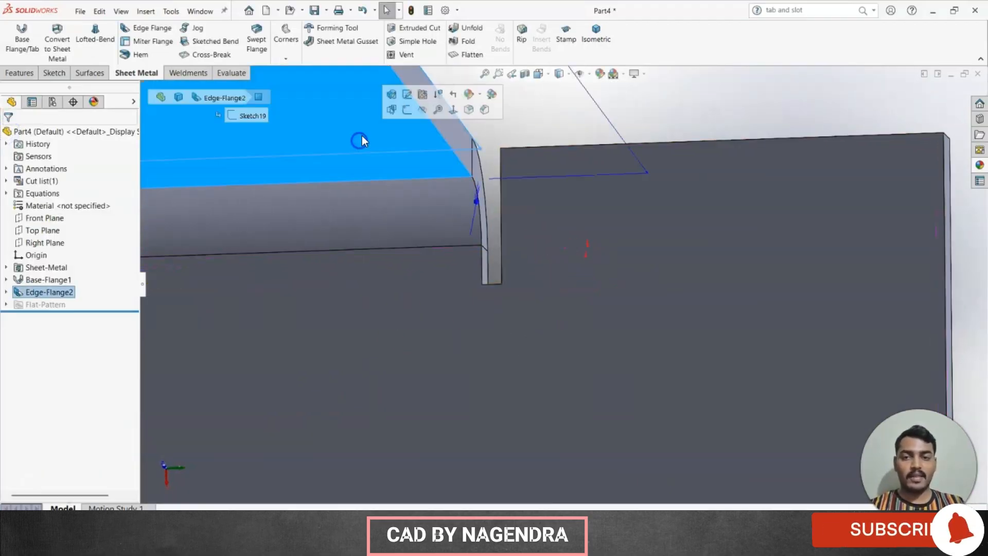
{"action": "left_click", "coordinate": [392, 95]}
{"action": "left_click_drag", "start_coordinate": [131, 347], "coordinate": [140, 469]}
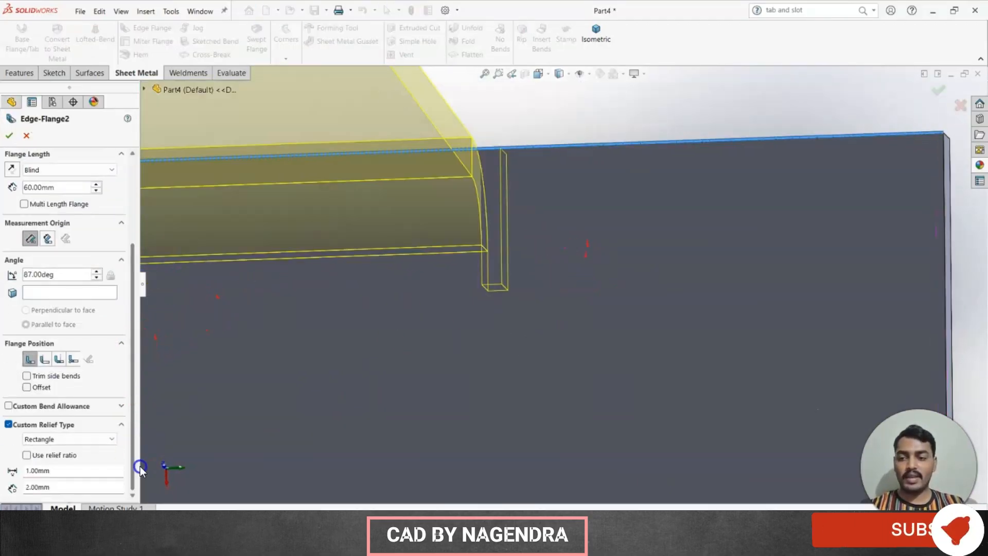
{"action": "left_click", "coordinate": [100, 441]}
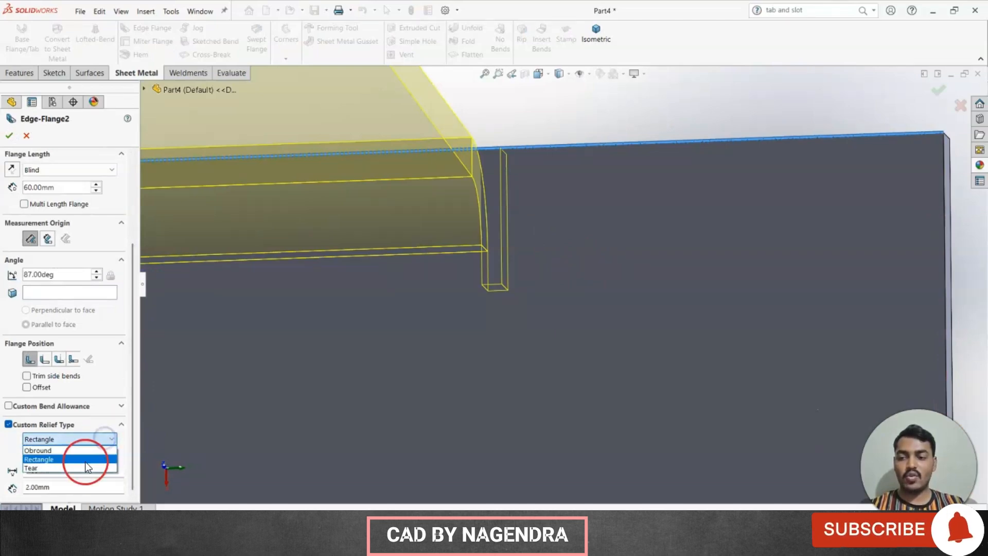
{"action": "left_click", "coordinate": [88, 468]}
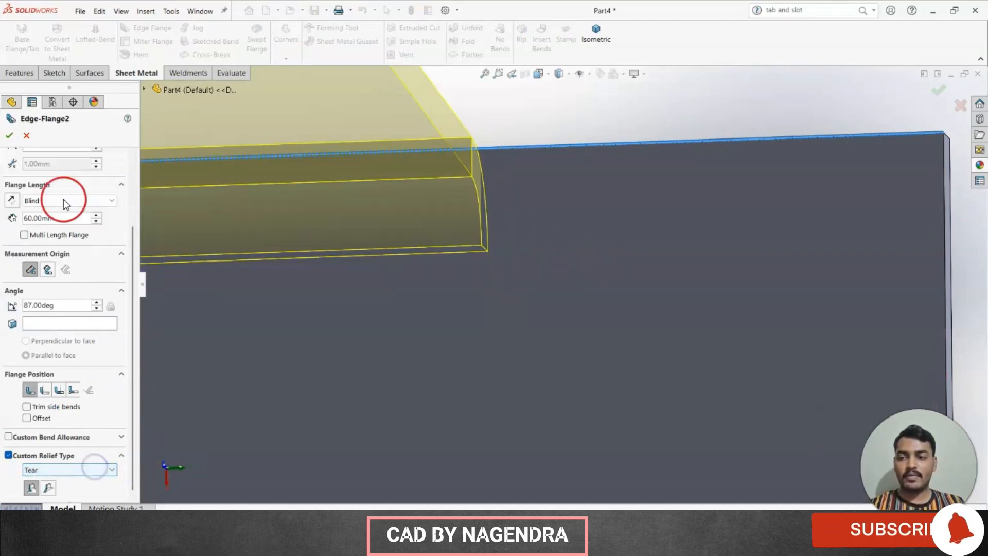
{"action": "left_click", "coordinate": [9, 135]}
- Inspect the tear relief at the flange's end from above and below, and restore the isometric view
{"action": "scroll", "coordinate": [537, 237], "scroll_direction": "down", "scroll_amount": 3}
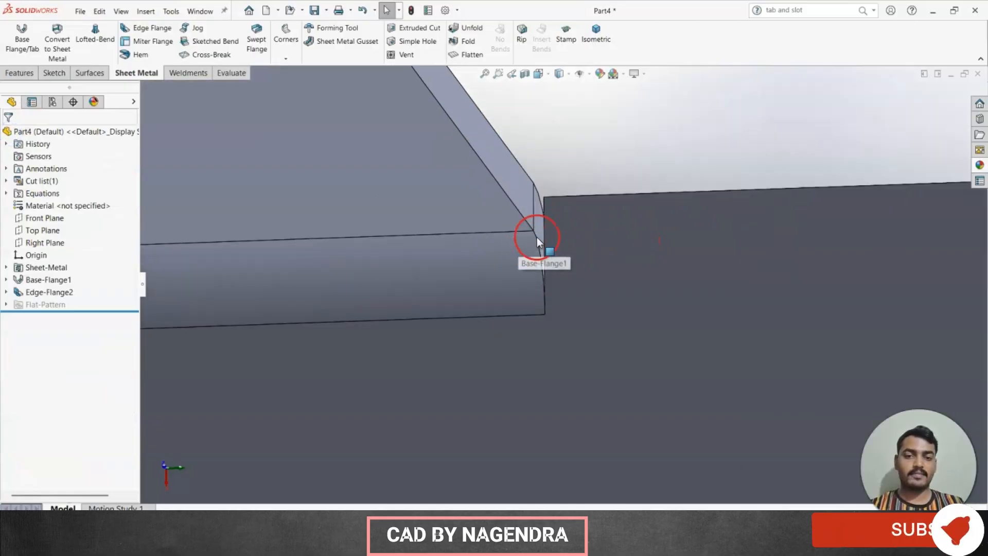
{"action": "middle_click_drag", "start_coordinate": [537, 236], "coordinate": [495, 462]}
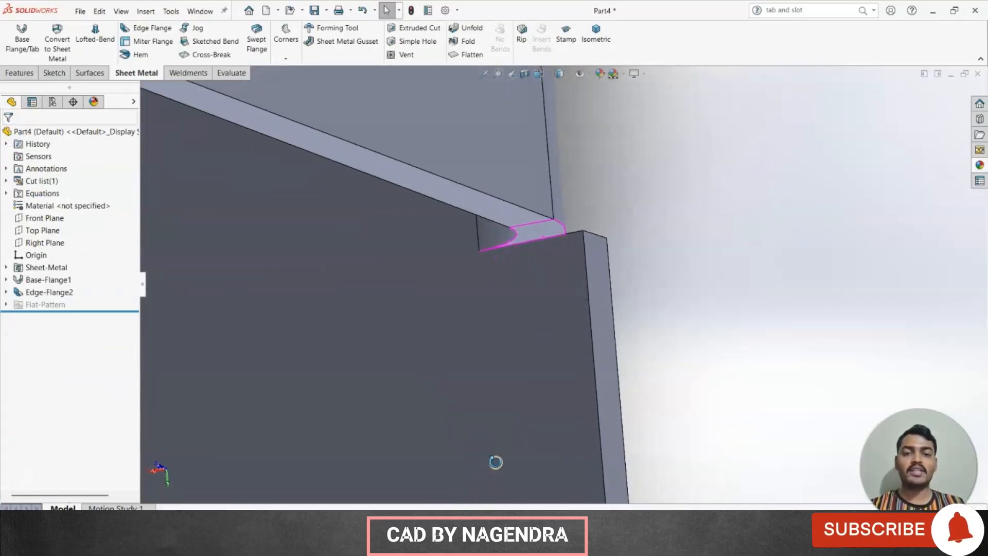
{"action": "middle_click_drag", "start_coordinate": [704, 280], "coordinate": [645, 264]}
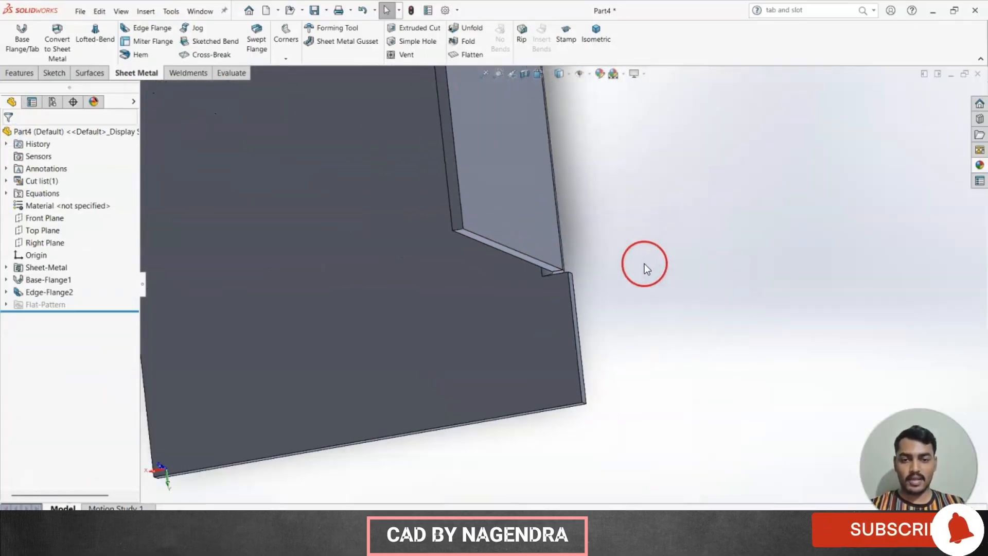
{"action": "left_click", "coordinate": [596, 32]}
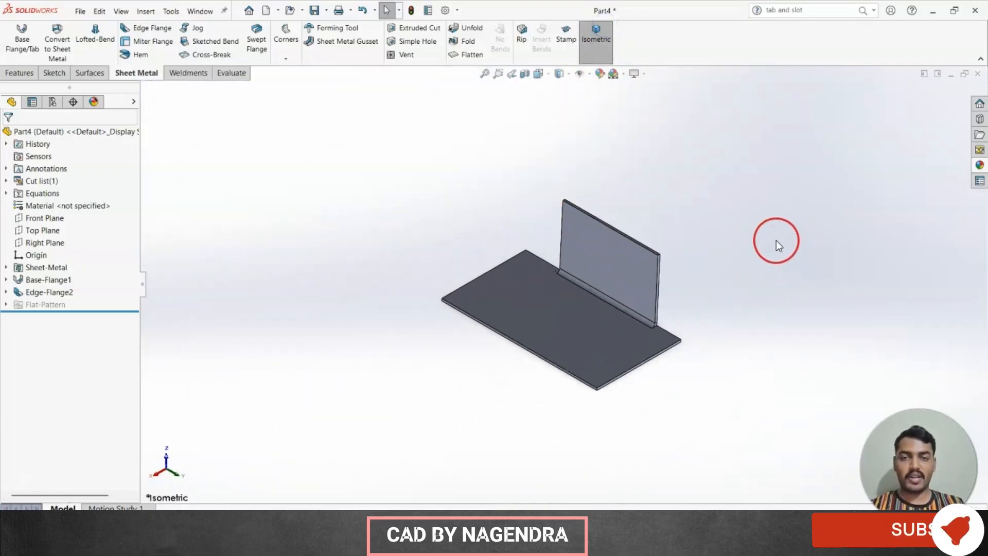
- Open a new sketch on the thin front face of the base flange, near its free corner
{"action": "scroll", "coordinate": [681, 332], "scroll_direction": "down", "scroll_amount": 3}
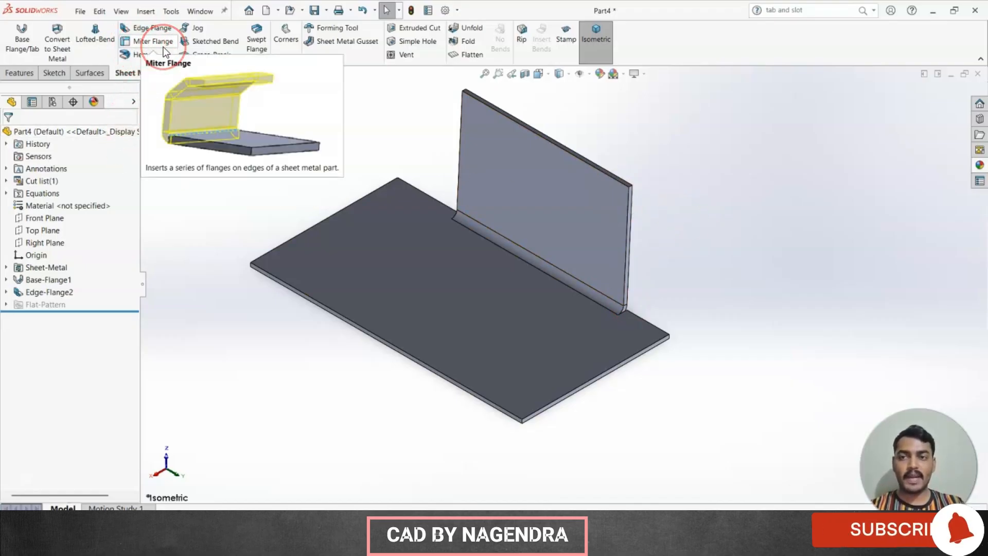
{"action": "middle_click_drag", "start_coordinate": [759, 358], "coordinate": [631, 357]}
{"action": "scroll", "coordinate": [689, 303], "scroll_direction": "down", "scroll_amount": 5}
{"action": "scroll", "coordinate": [632, 312], "scroll_direction": "up", "scroll_amount": 3}
{"action": "scroll", "coordinate": [552, 388], "scroll_direction": "down", "scroll_amount": 6}
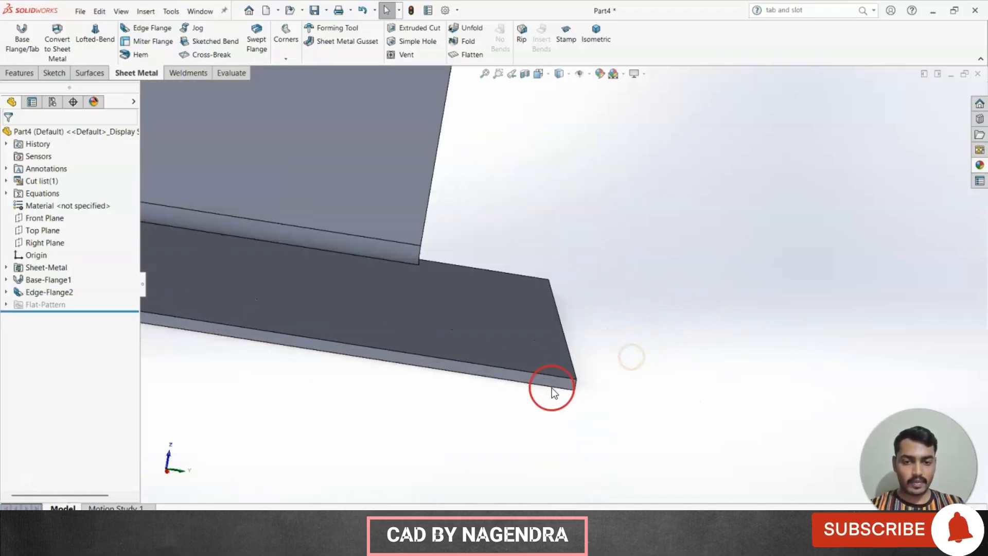
{"action": "left_click", "coordinate": [585, 357]}
{"action": "left_click", "coordinate": [622, 336]}
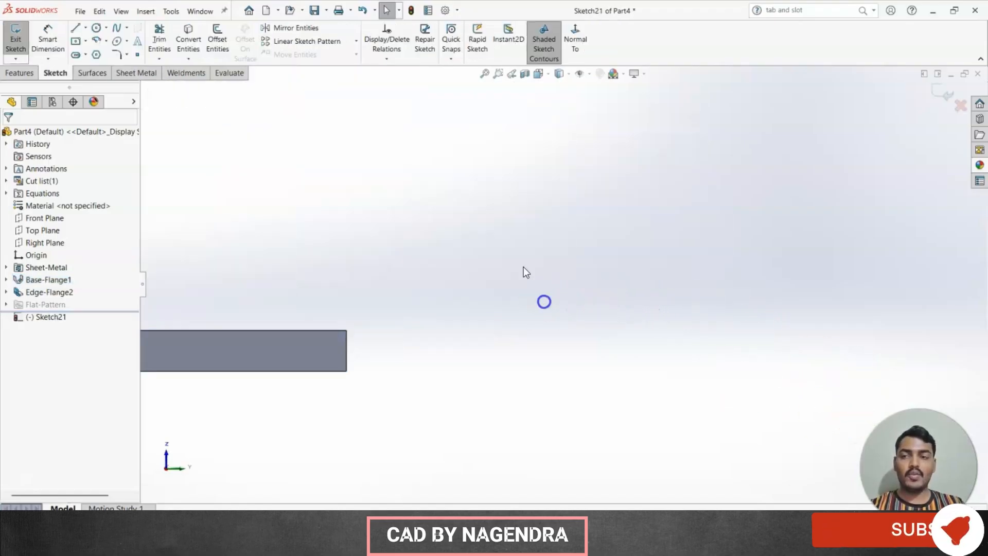
- Sketch an open stepped profile of two vertical and two horizontal lines from the base's upper corner, first horizontal about 19 mm, and exit the sketch
{"action": "left_click", "coordinate": [76, 27]}
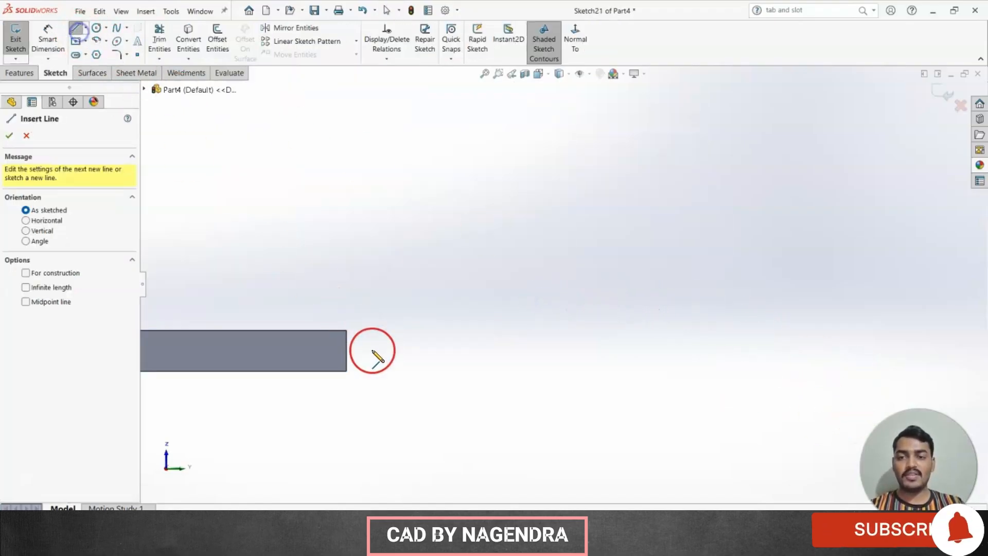
{"action": "left_click", "coordinate": [348, 331]}
{"action": "scroll", "coordinate": [411, 389], "scroll_direction": "up", "scroll_amount": 5}
{"action": "scroll", "coordinate": [474, 238], "scroll_direction": "down", "scroll_amount": 5}
{"action": "scroll", "coordinate": [512, 353], "scroll_direction": "up", "scroll_amount": 5}
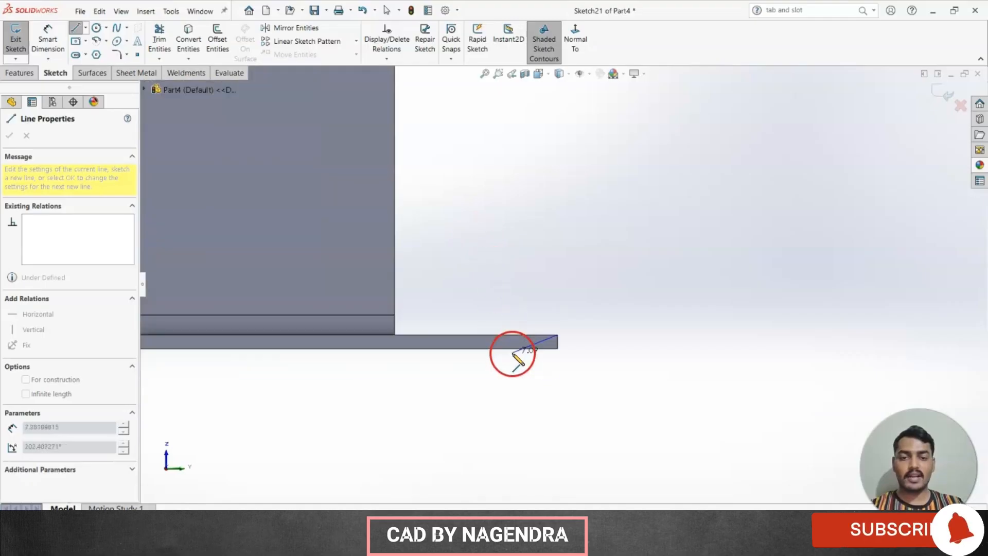
{"action": "left_click", "coordinate": [557, 194]}
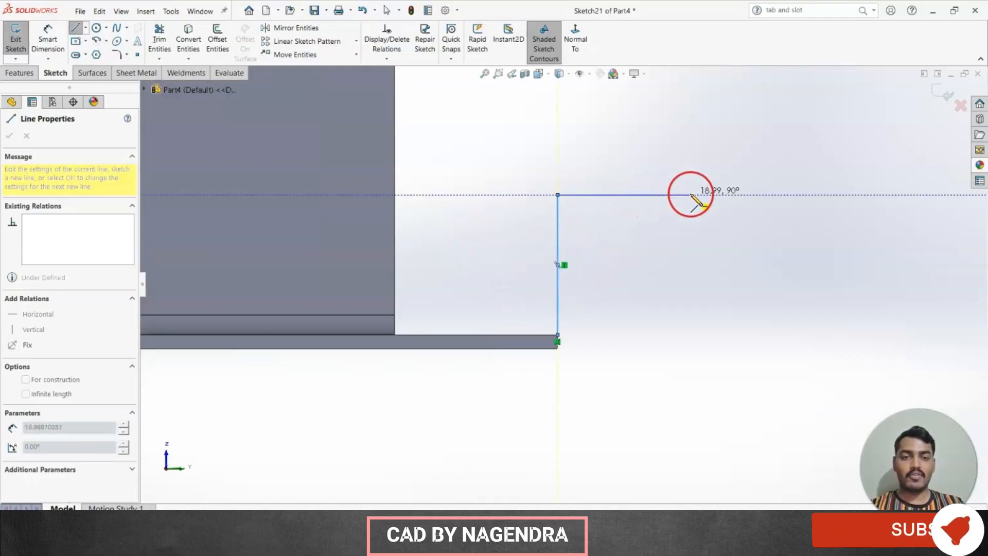
{"action": "left_click", "coordinate": [691, 195]}
{"action": "scroll", "coordinate": [566, 286], "scroll_direction": "up", "scroll_amount": 4}
{"action": "left_click", "coordinate": [624, 164]}
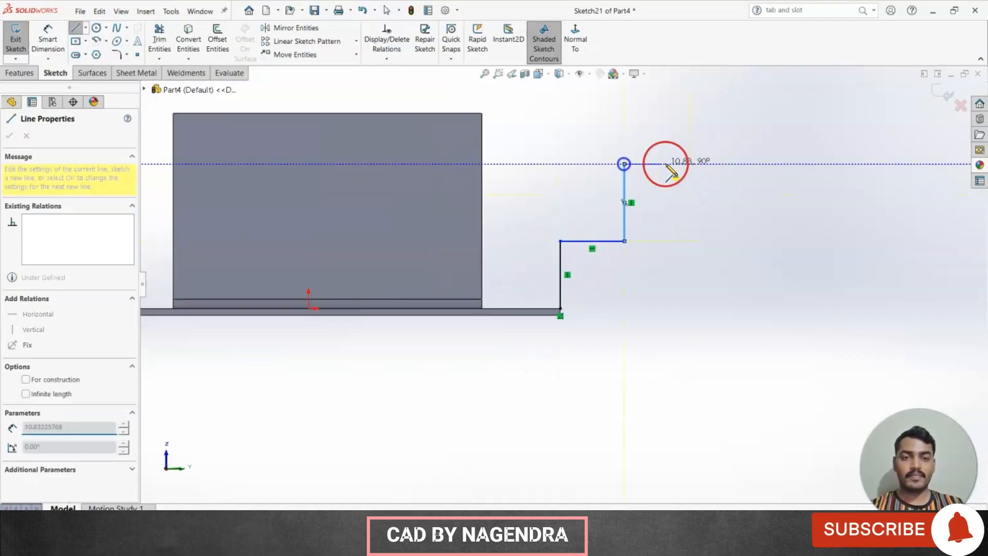
{"action": "left_click", "coordinate": [703, 163]}
{"action": "key", "text": "Escape"}
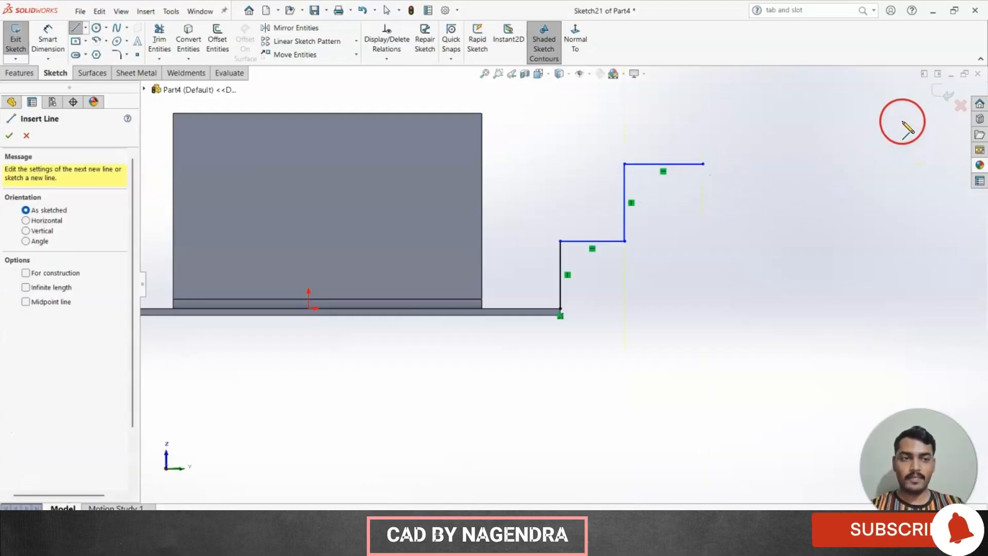
{"action": "left_click", "coordinate": [943, 94]}
- Start a Miter Flange that runs the stepped sketch profile along the base flange's short edge, and examine its preview
{"action": "scroll", "coordinate": [722, 308], "scroll_direction": "up", "scroll_amount": 1}
{"action": "middle_click_drag", "start_coordinate": [678, 323], "coordinate": [662, 364]}
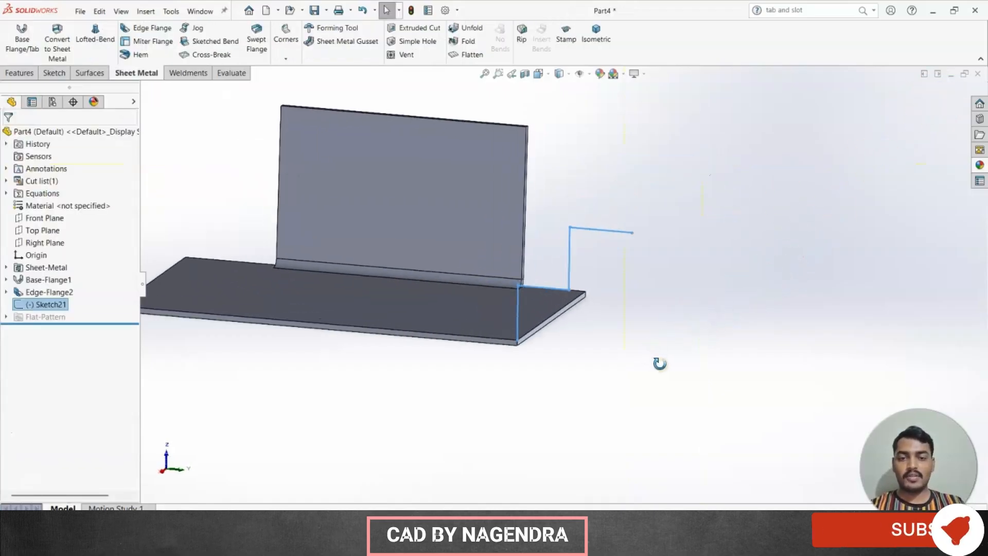
{"action": "left_click", "coordinate": [156, 38]}
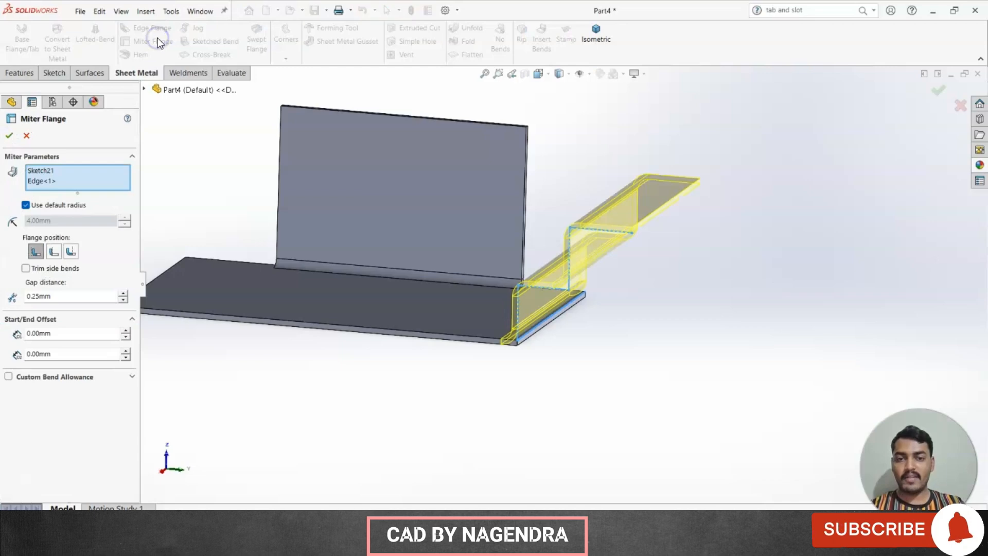
{"action": "middle_click_drag", "start_coordinate": [548, 268], "coordinate": [581, 364]}
{"action": "scroll", "coordinate": [541, 274], "scroll_direction": "down", "scroll_amount": 3}
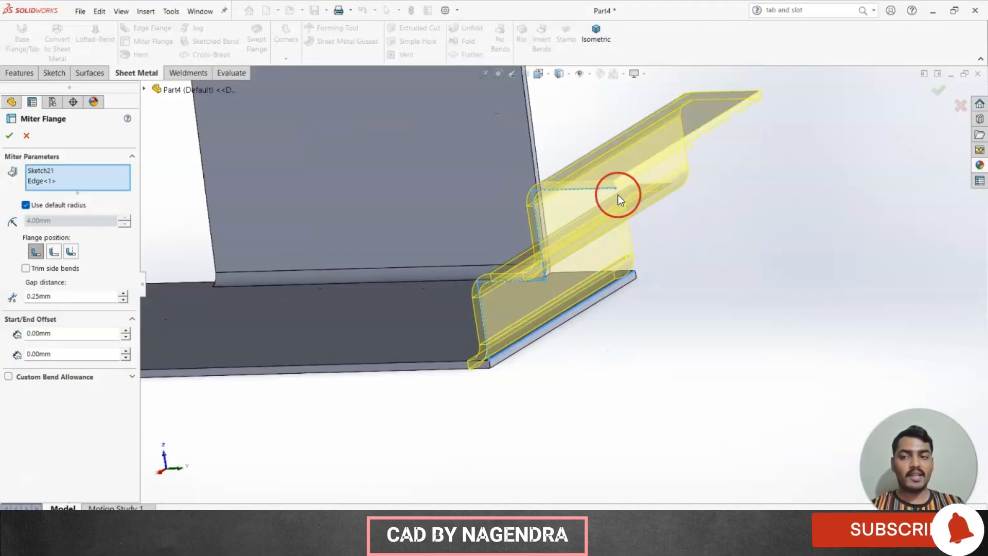
{"action": "scroll", "coordinate": [567, 283], "scroll_direction": "up", "scroll_amount": 2}
{"action": "scroll", "coordinate": [459, 329], "scroll_direction": "down", "scroll_amount": 1}
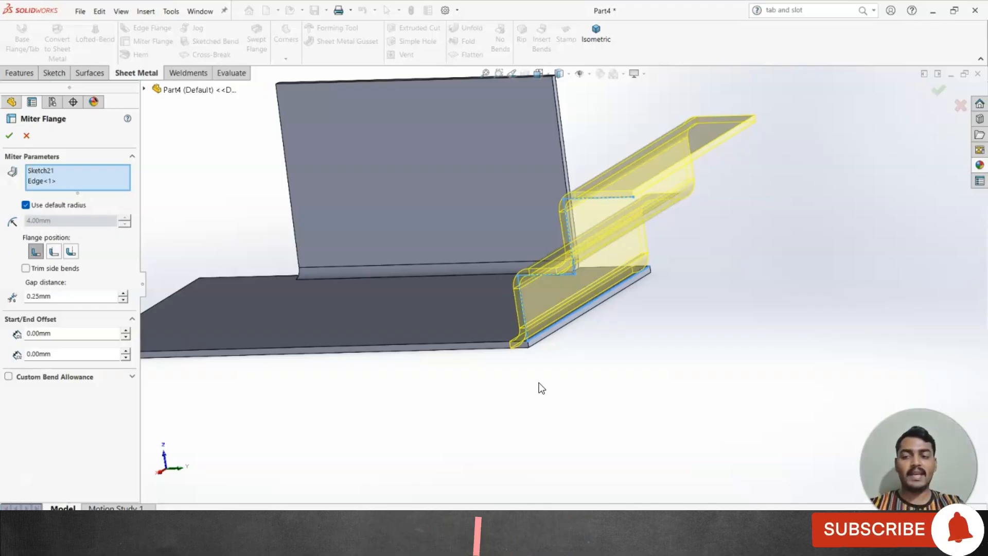
{"action": "left_click", "coordinate": [498, 390]}
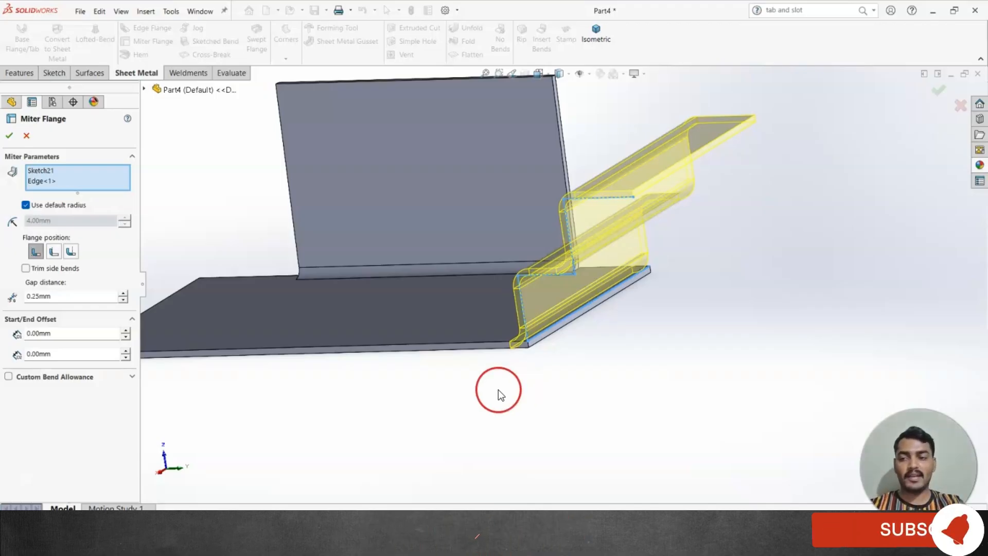
- Turn off the miter flange's default radius and set its bend radius to 6 mm
{"action": "left_click", "coordinate": [25, 205]}
{"action": "double_click", "coordinate": [51, 221]}
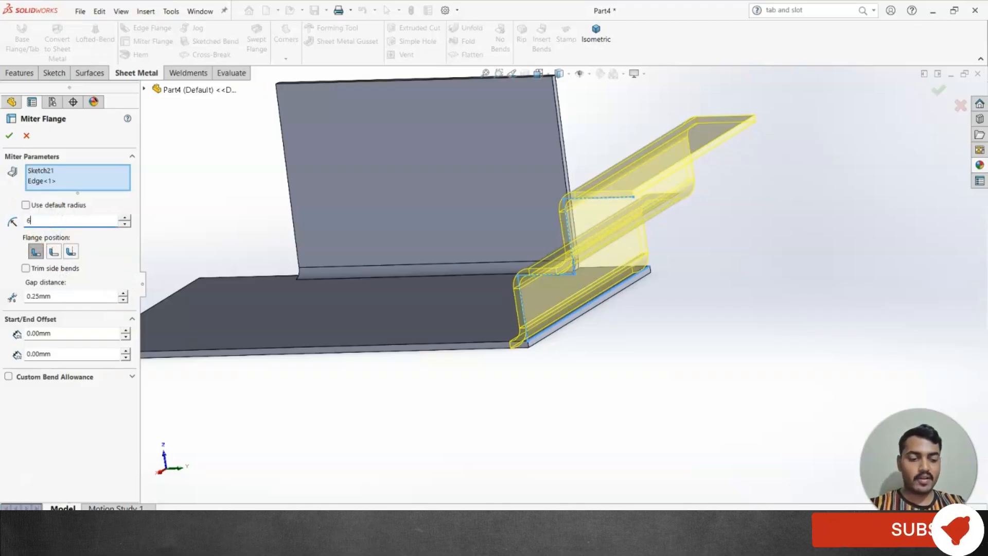
{"action": "type", "text": "6"}
{"action": "key", "text": "Return"}
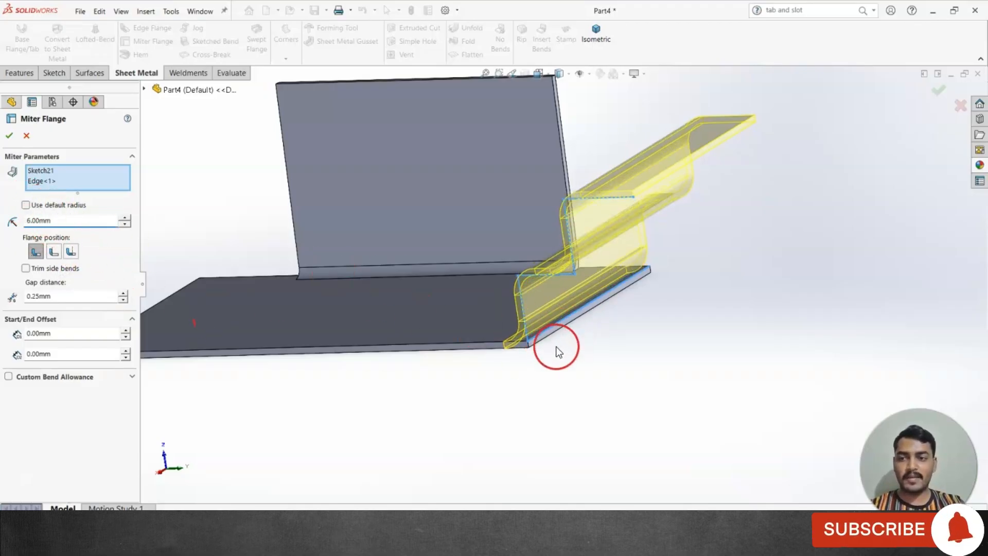
- Compare the miter flange's Material Inside, Material Outside and Bend Outside positions in the preview, and choose Bend Outside
{"action": "scroll", "coordinate": [632, 366], "scroll_direction": "down", "scroll_amount": 3}
{"action": "middle_click_drag", "start_coordinate": [588, 317], "coordinate": [596, 286]}
{"action": "left_click", "coordinate": [60, 251]}
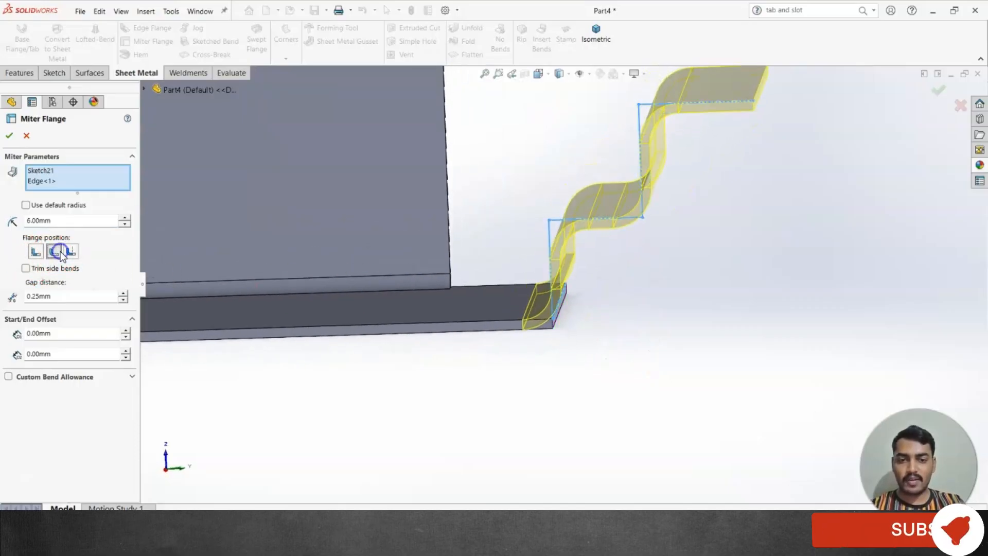
{"action": "left_click", "coordinate": [71, 251]}
{"action": "left_click", "coordinate": [37, 253]}
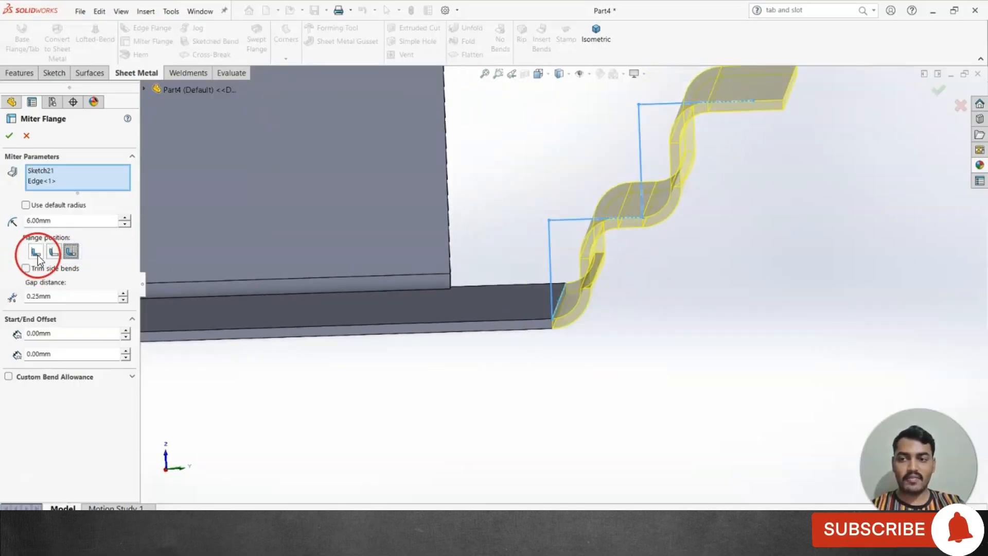
{"action": "left_click", "coordinate": [57, 253]}
{"action": "left_click", "coordinate": [71, 252]}
{"action": "left_click", "coordinate": [29, 255]}
{"action": "left_click", "coordinate": [55, 252]}
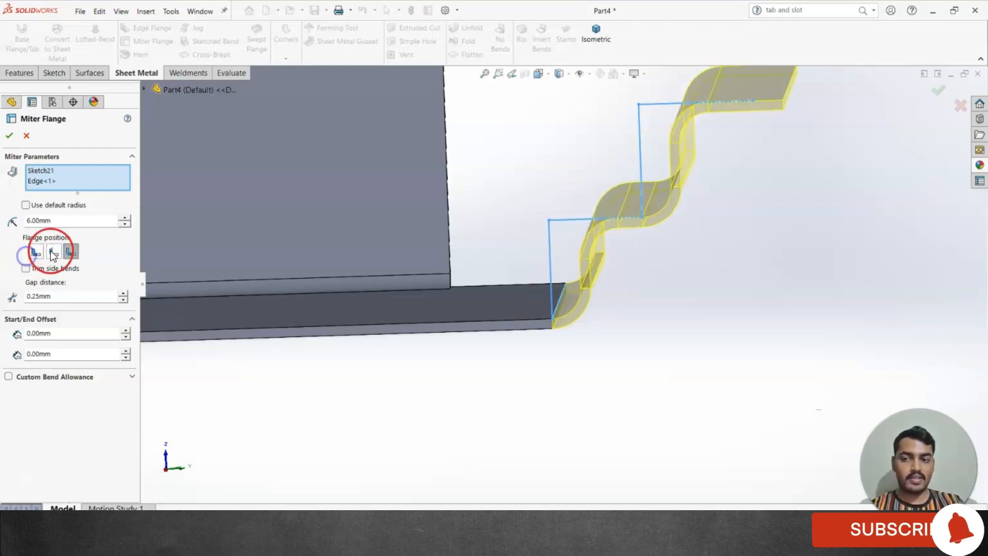
{"action": "left_click", "coordinate": [70, 252]}
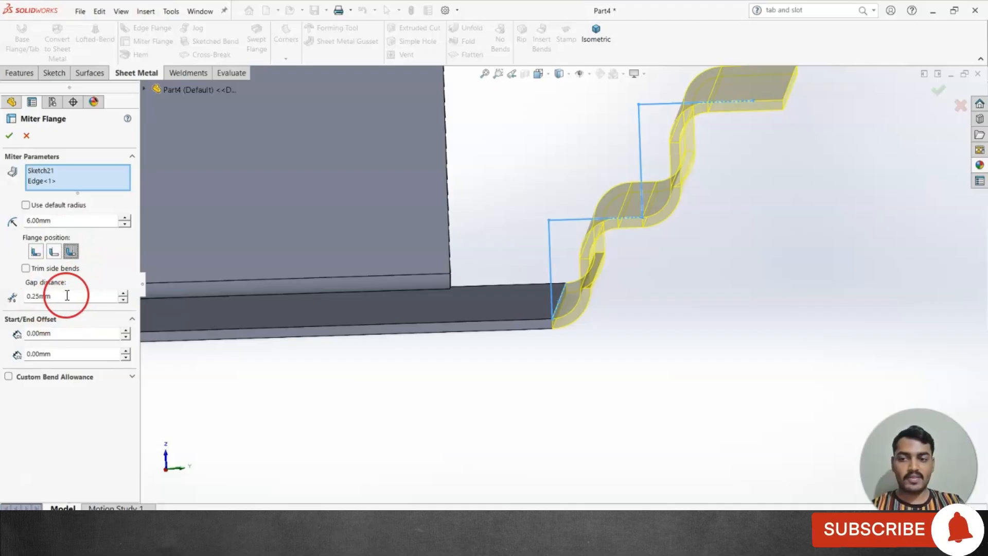
{"action": "middle_click_drag", "start_coordinate": [723, 377], "coordinate": [676, 381]}
{"action": "scroll", "coordinate": [675, 382], "scroll_direction": "up", "scroll_amount": 3}
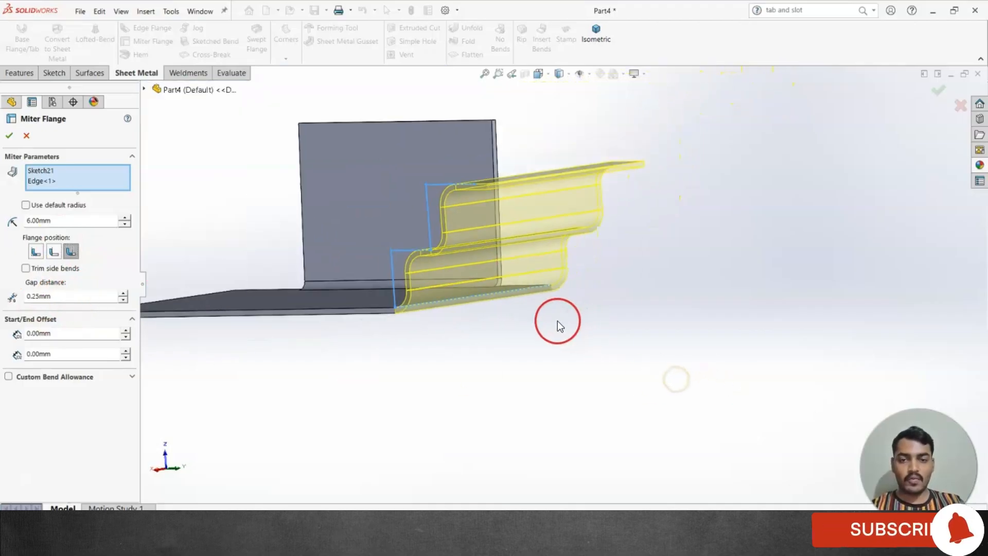
{"action": "middle_click_drag", "start_coordinate": [558, 321], "coordinate": [491, 395]}
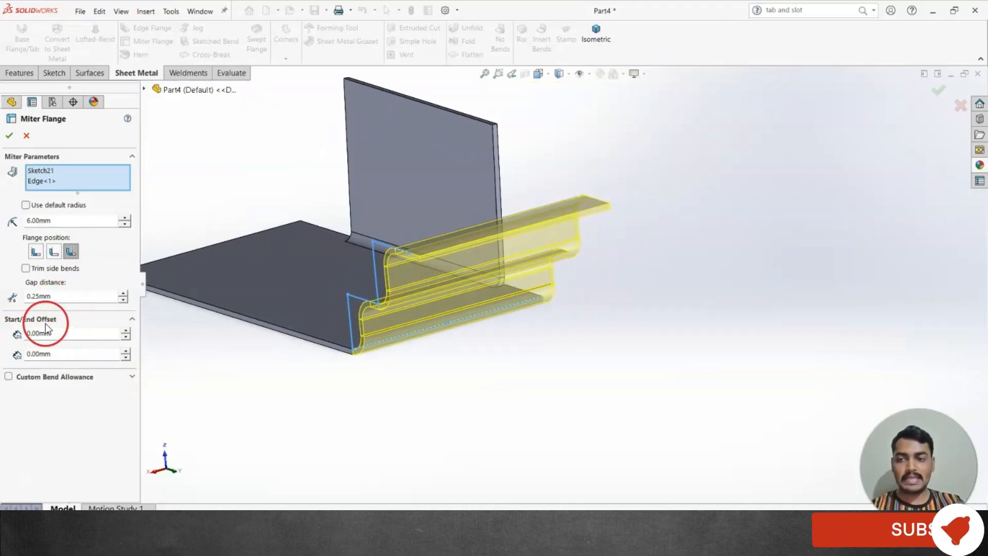
- Set the miter flange's start offset to 20 mm and its end offset to 30 mm
{"action": "left_click", "coordinate": [125, 330]}
{"action": "left_click", "coordinate": [126, 331]}
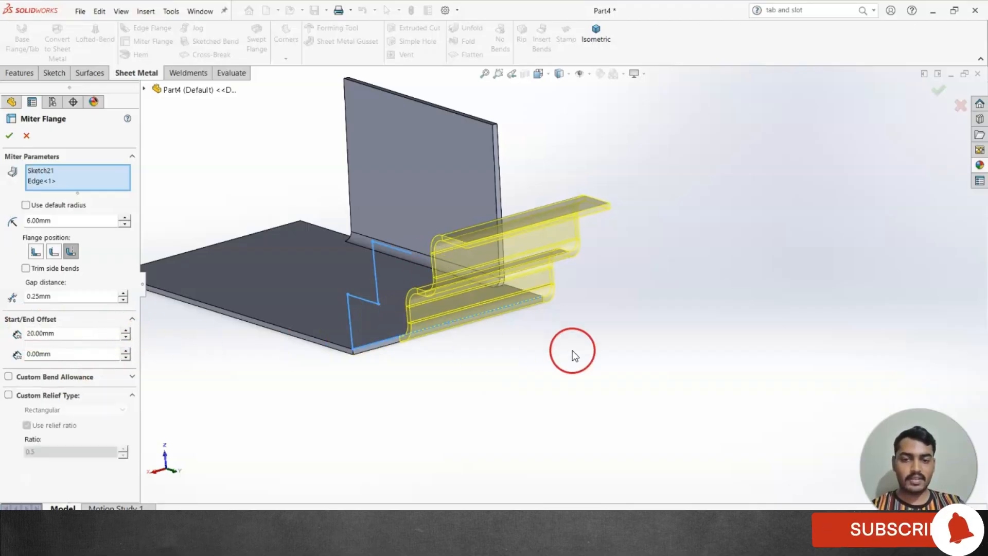
{"action": "middle_click_drag", "start_coordinate": [572, 352], "coordinate": [534, 356]}
{"action": "left_click", "coordinate": [362, 340]}
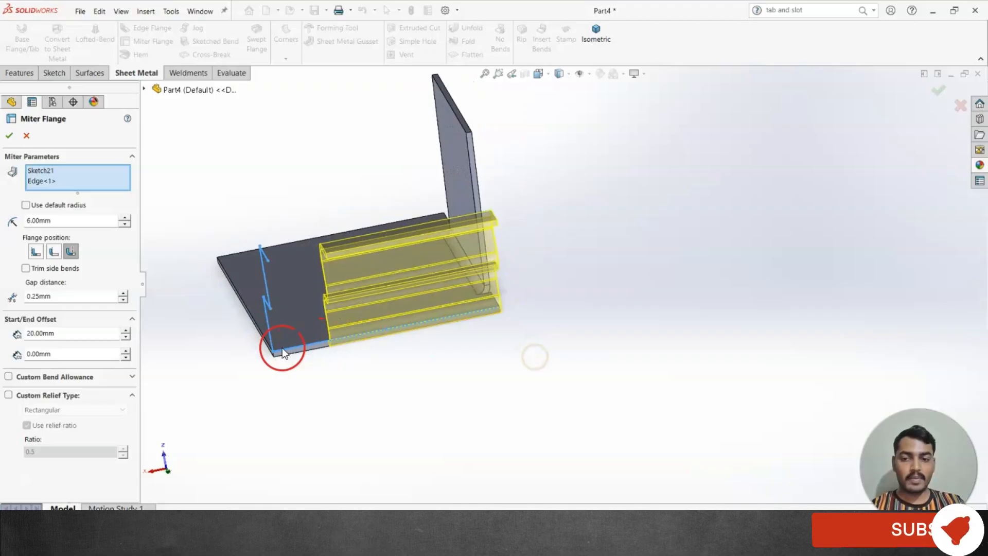
{"action": "left_click", "coordinate": [127, 351]}
{"action": "left_click", "coordinate": [126, 351]}
{"action": "left_click", "coordinate": [127, 350]}
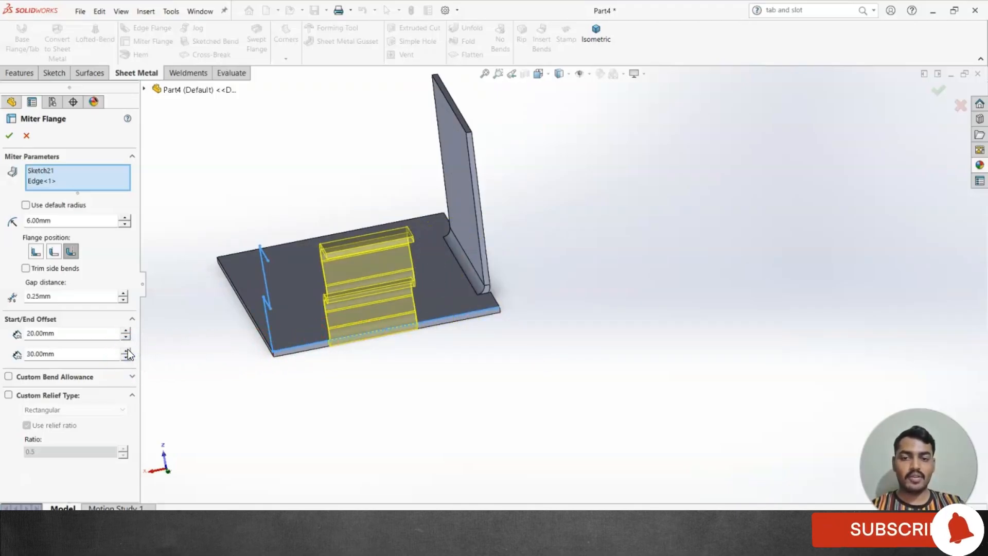
- Set the miter flange's start offset to 10 mm and end offset to 20 mm, and accept the feature
{"action": "left_click", "coordinate": [130, 327]}
{"action": "left_click", "coordinate": [126, 337]}
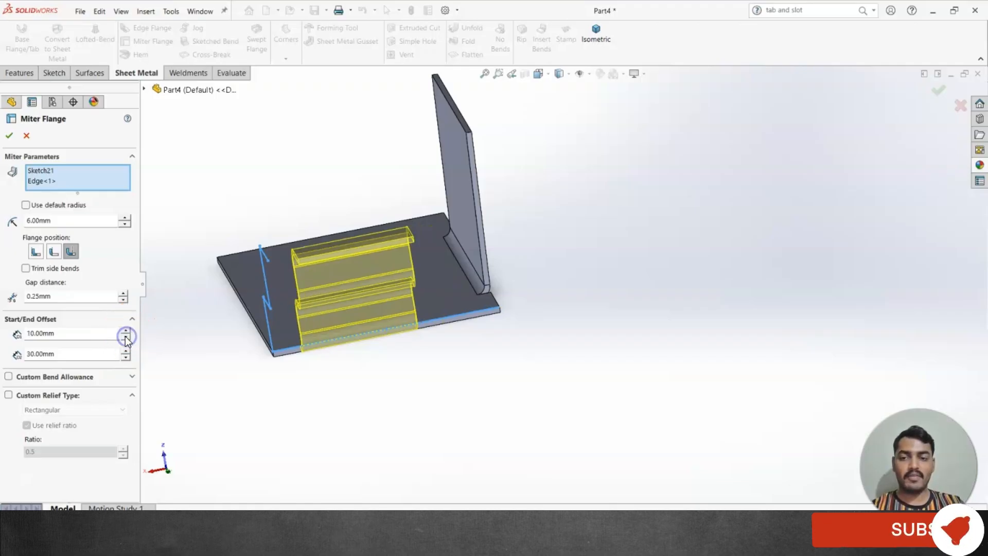
{"action": "left_click", "coordinate": [127, 351]}
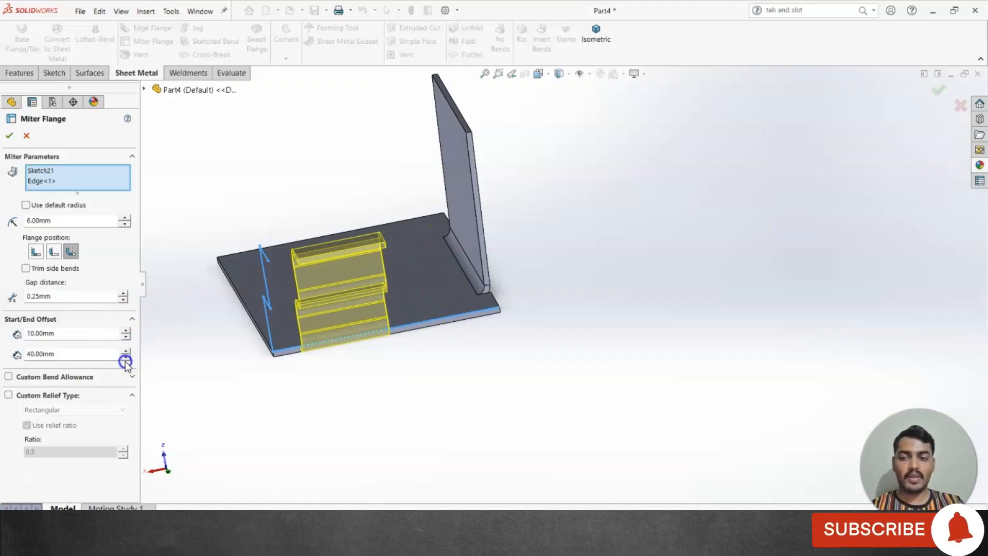
{"action": "left_click", "coordinate": [125, 359]}
{"action": "left_click", "coordinate": [125, 359]}
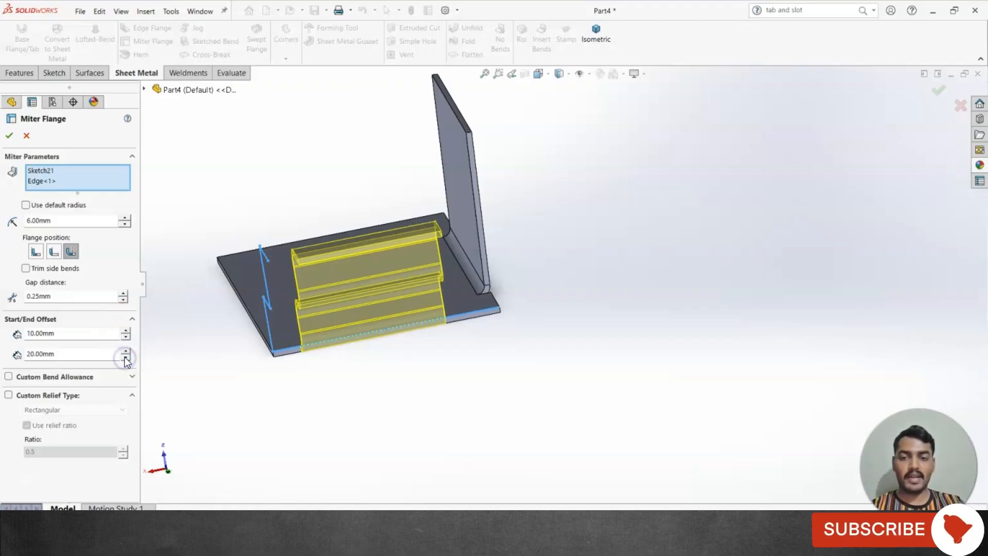
{"action": "left_click", "coordinate": [10, 135]}
{"action": "middle_click_drag", "start_coordinate": [480, 382], "coordinate": [619, 414]}
{"action": "scroll", "coordinate": [525, 273], "scroll_direction": "up", "scroll_amount": 4}
{"action": "scroll", "coordinate": [499, 280], "scroll_direction": "down", "scroll_amount": 3}
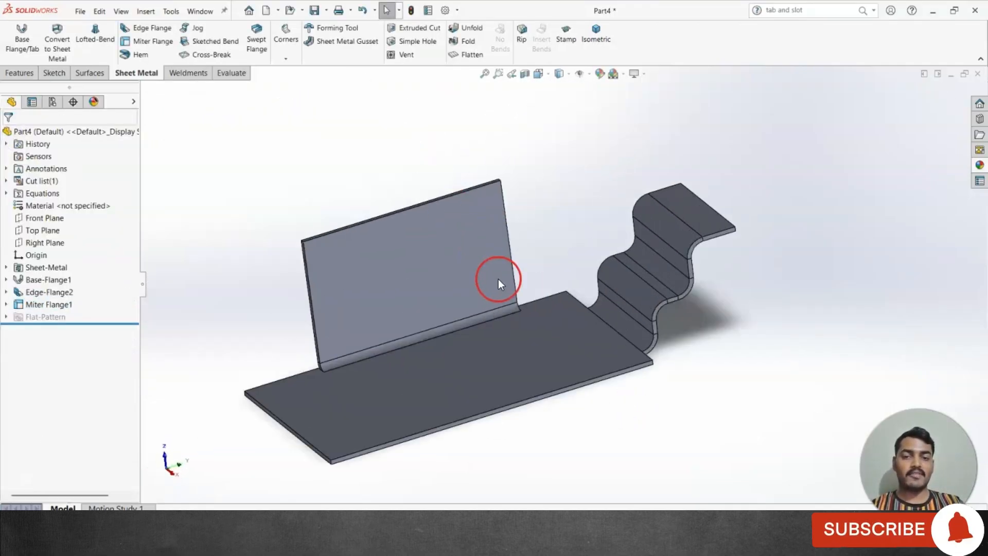
{"action": "middle_click_drag", "start_coordinate": [498, 279], "coordinate": [458, 282]}
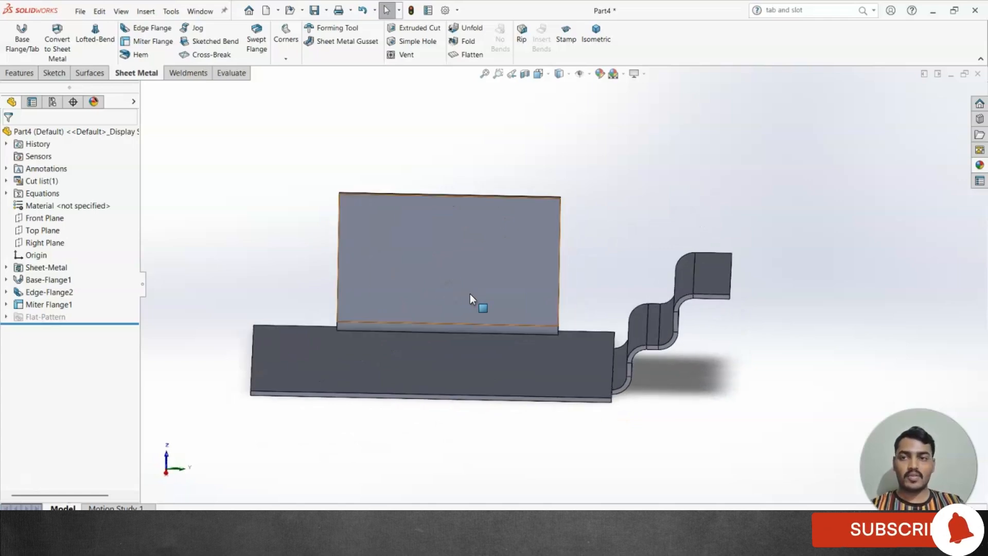
- Start a Hem on the top edge of the upright edge flange
{"action": "left_click", "coordinate": [253, 171]}
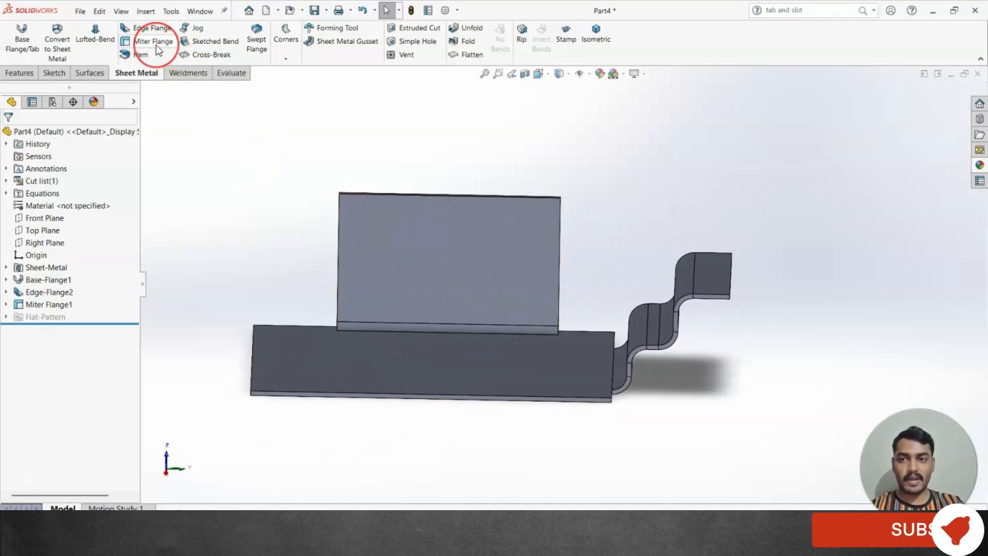
{"action": "left_click", "coordinate": [155, 59]}
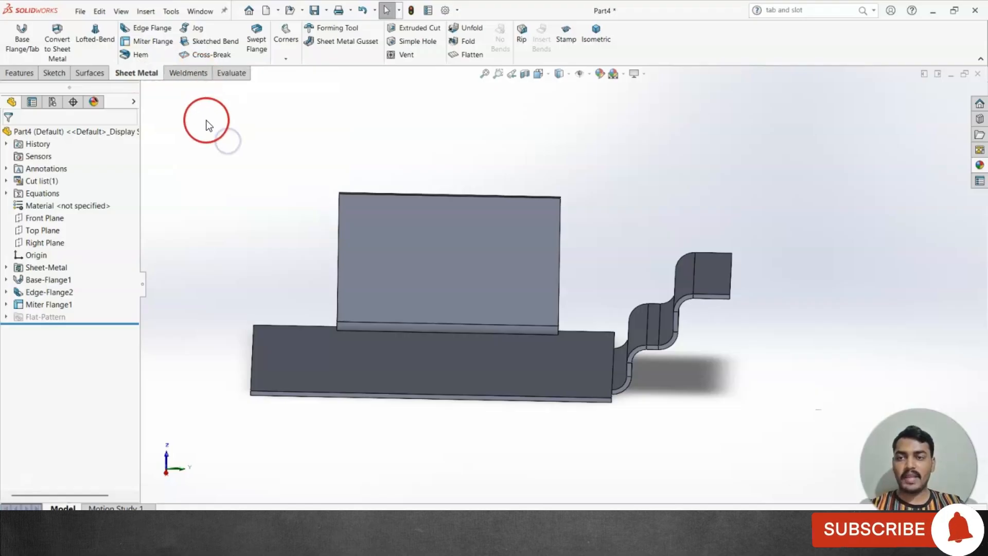
{"action": "left_click", "coordinate": [143, 56]}
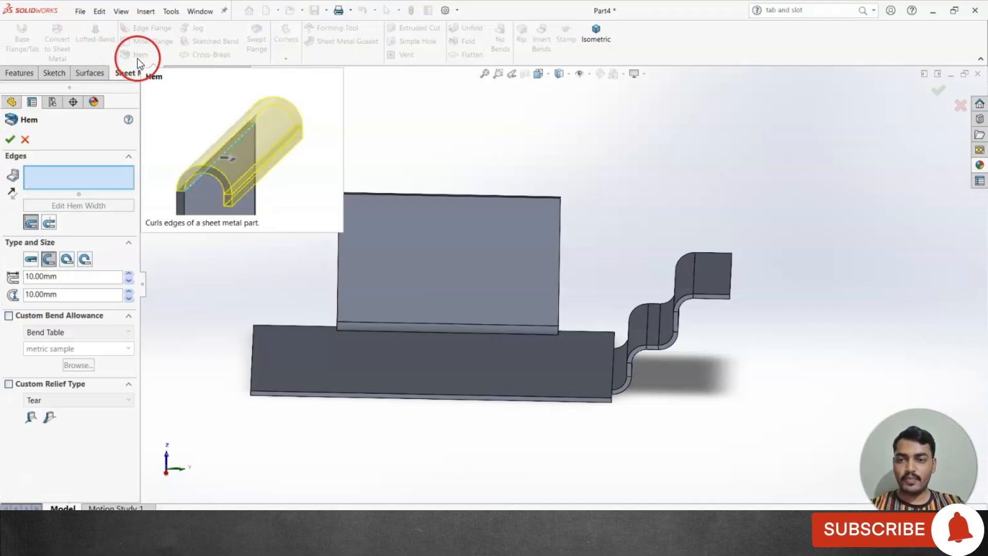
{"action": "middle_click_drag", "start_coordinate": [596, 224], "coordinate": [426, 282]}
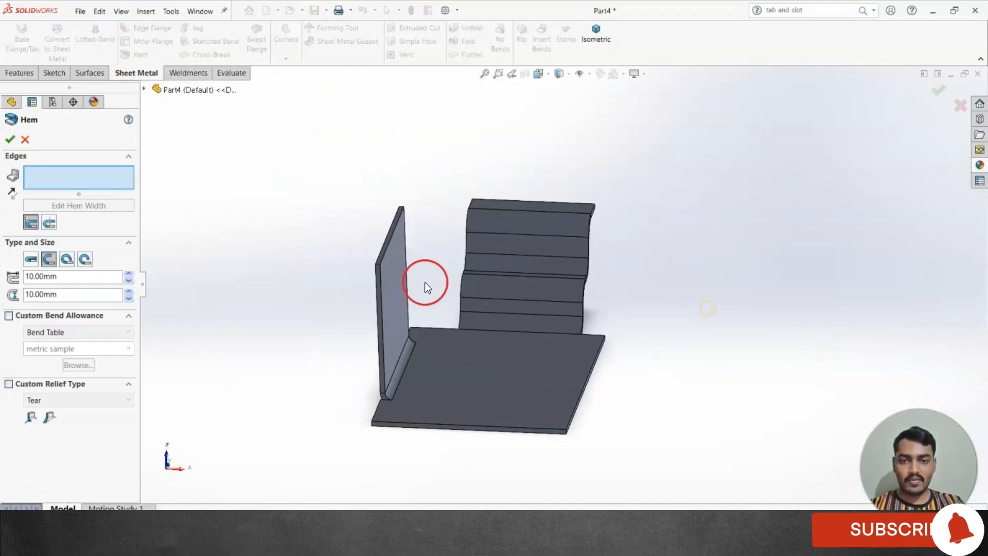
{"action": "scroll", "coordinate": [424, 283], "scroll_direction": "down", "scroll_amount": 2}
{"action": "left_click", "coordinate": [384, 231]}
{"action": "middle_click_drag", "start_coordinate": [317, 227], "coordinate": [388, 267]}
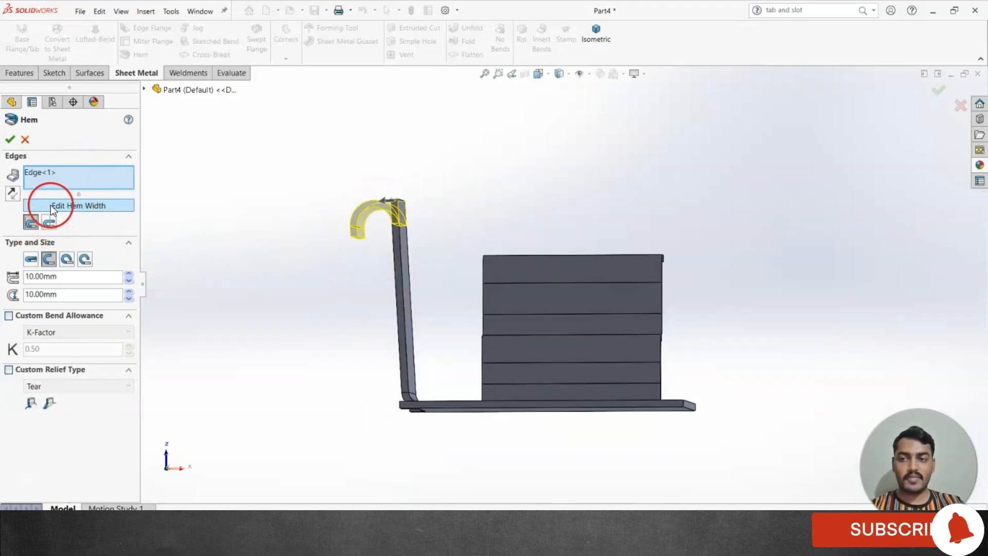
- Reverse the hem's direction repeatedly to compare both sides of the upright flange in the preview, and cancel the hem
{"action": "left_click", "coordinate": [13, 195]}
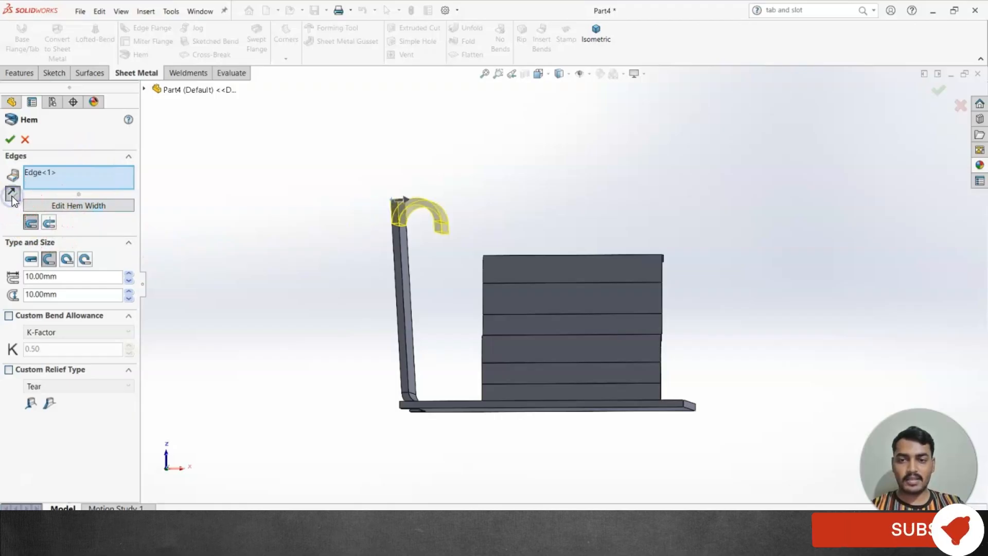
{"action": "left_click", "coordinate": [12, 196]}
{"action": "left_click", "coordinate": [12, 196]}
{"action": "left_click", "coordinate": [12, 196]}
{"action": "left_click", "coordinate": [13, 196]}
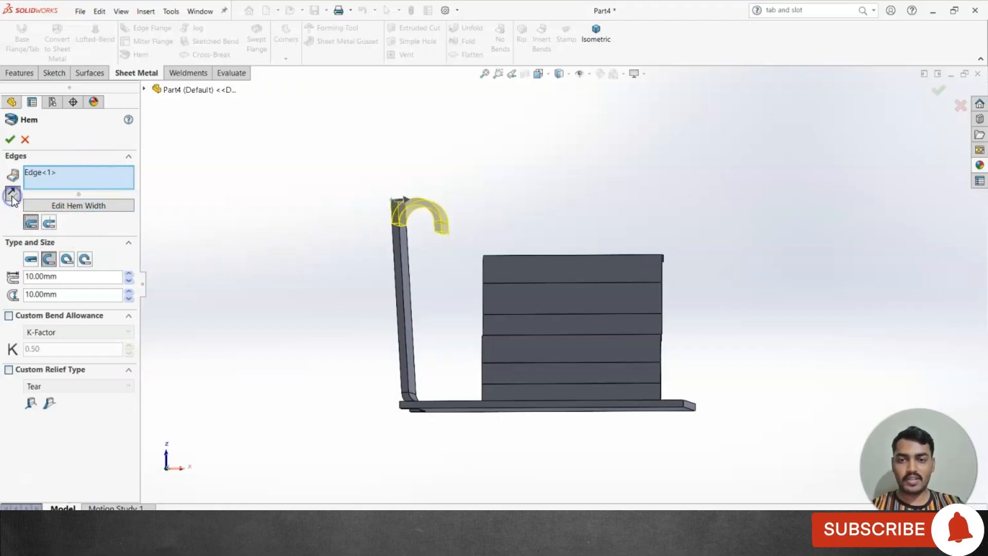
{"action": "left_click", "coordinate": [13, 195]}
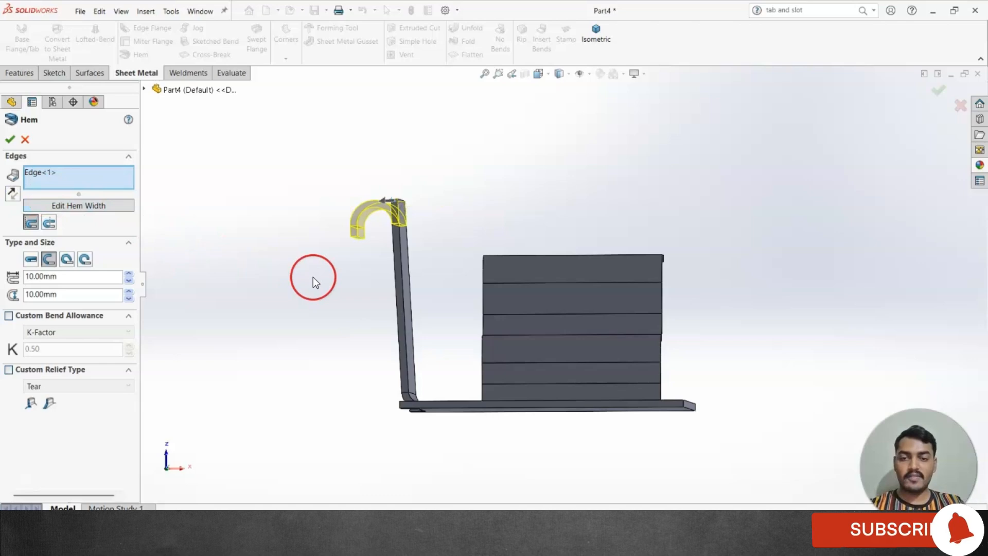
{"action": "key", "text": "Escape"}
- Edit the upright edge flange, compare its length direction above and below the base in the preview, and leave the edit
{"action": "left_click", "coordinate": [408, 297]}
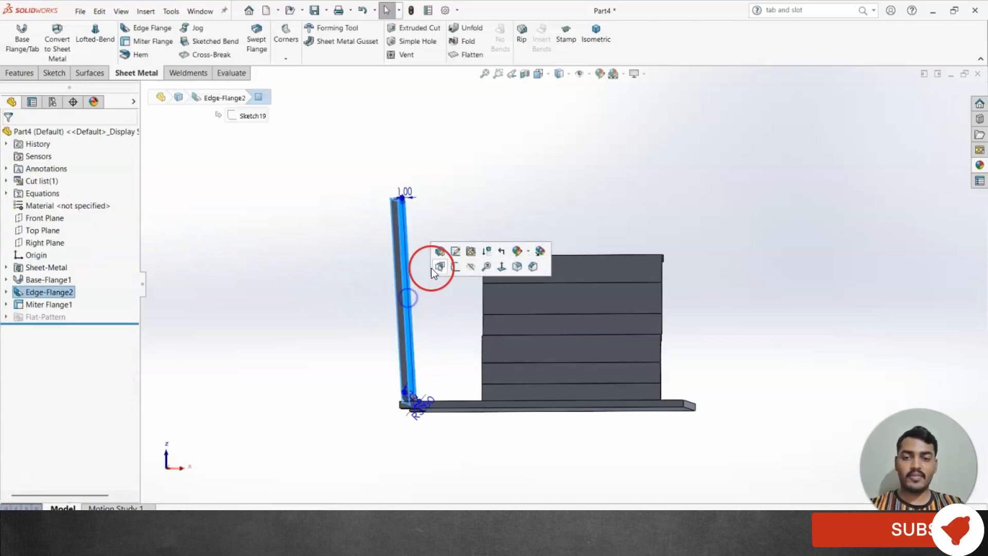
{"action": "left_click", "coordinate": [439, 266]}
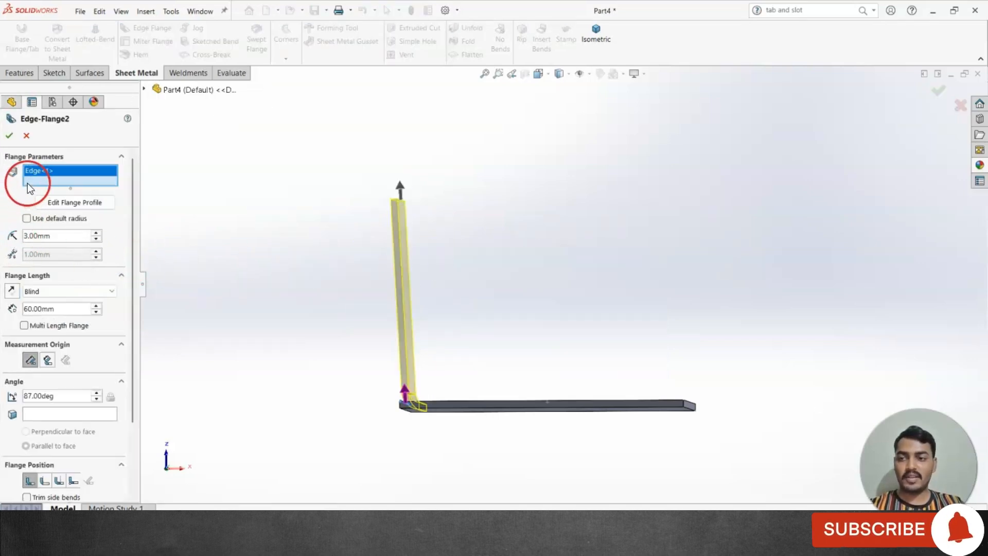
{"action": "middle_click_drag", "start_coordinate": [293, 338], "coordinate": [205, 338]}
{"action": "left_click", "coordinate": [12, 291]}
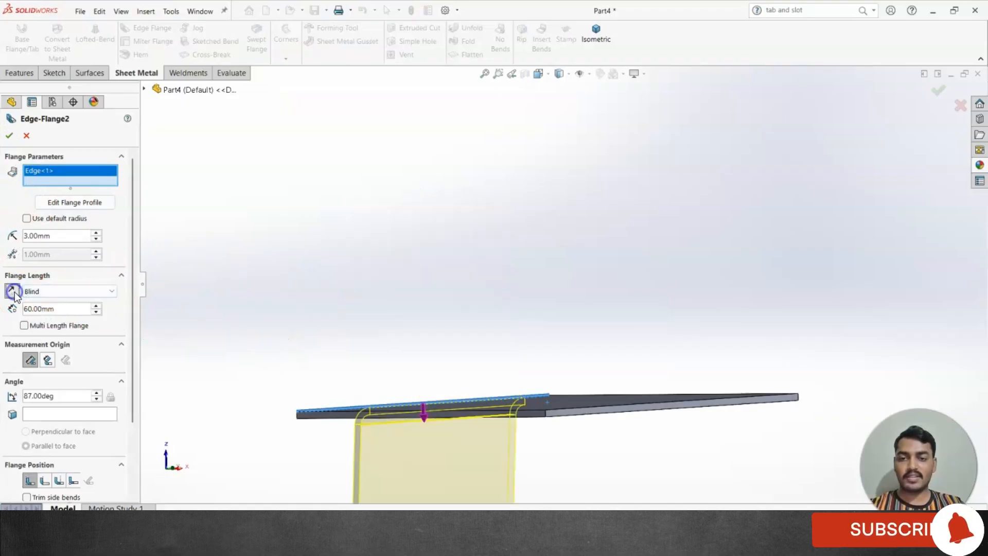
{"action": "left_click", "coordinate": [12, 292]}
{"action": "left_click", "coordinate": [13, 291]}
{"action": "left_click", "coordinate": [13, 292]}
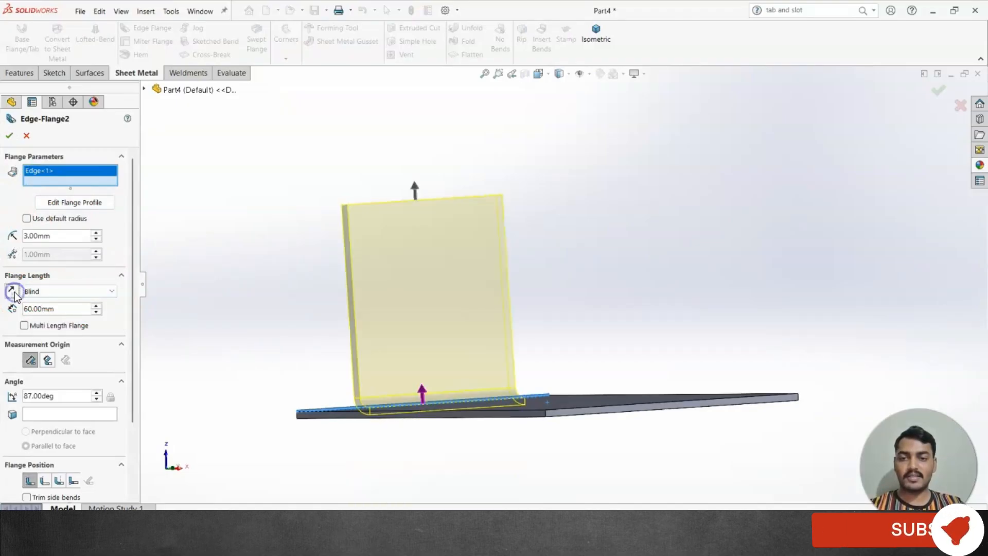
{"action": "right_click", "coordinate": [335, 220]}
- Start a Hem on the upright flange's top edge, compare both directions, and keep it curling away from the base
{"action": "left_click", "coordinate": [139, 55]}
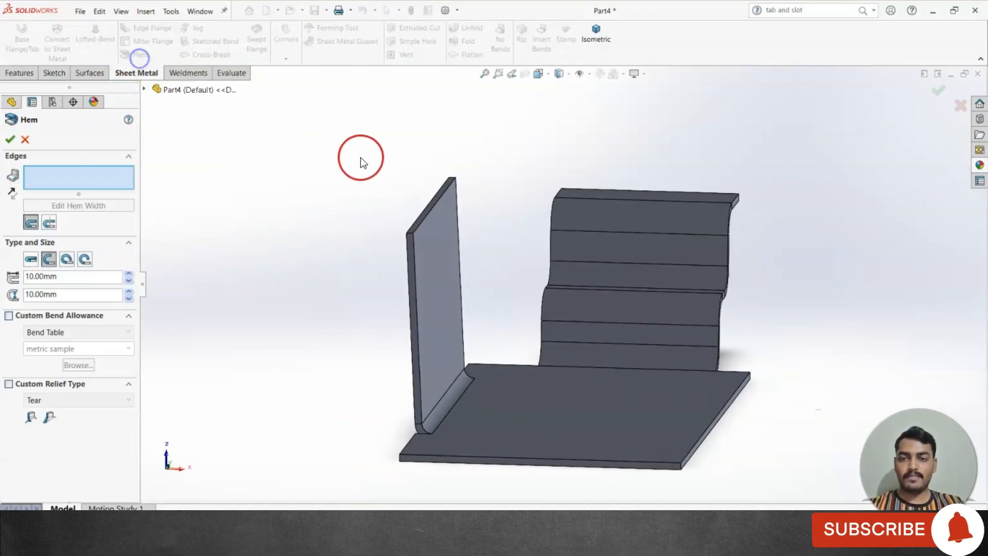
{"action": "left_click", "coordinate": [422, 216]}
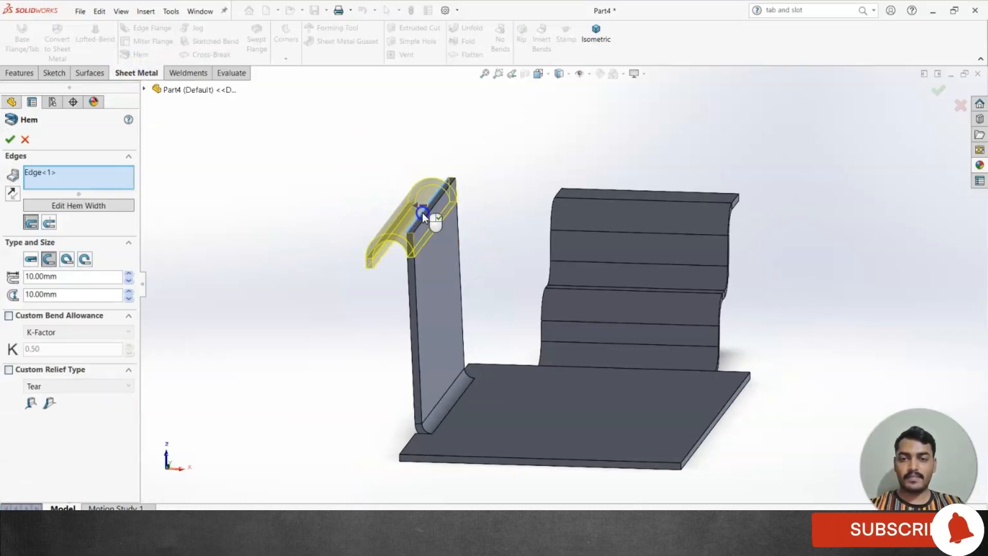
{"action": "middle_click_drag", "start_coordinate": [364, 303], "coordinate": [379, 265]}
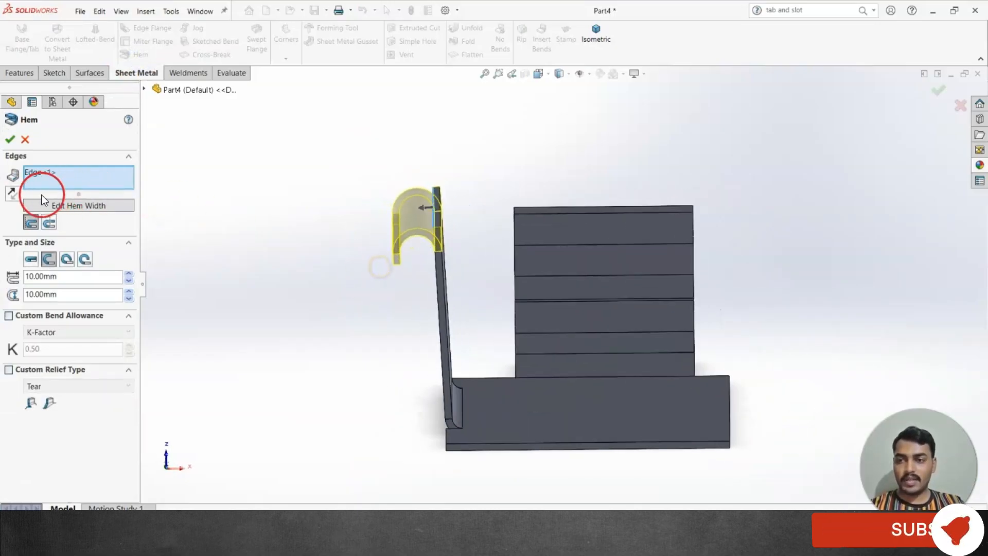
{"action": "left_click", "coordinate": [13, 194]}
{"action": "left_click", "coordinate": [12, 194]}
{"action": "left_click", "coordinate": [12, 196]}
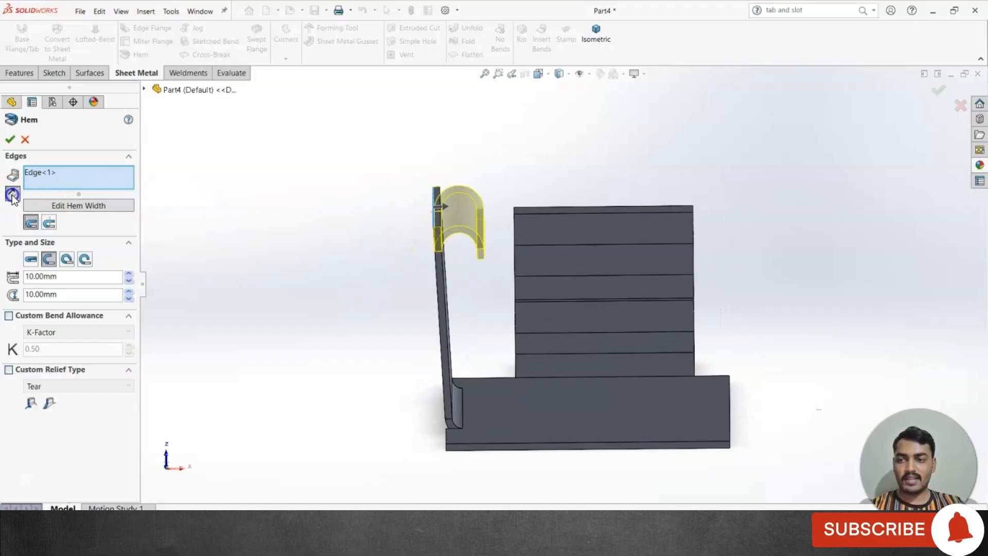
{"action": "left_click", "coordinate": [12, 195]}
- Examine the hem's Material Inside position in the preview, and set its position to Bend Outside
{"action": "left_click", "coordinate": [40, 228]}
{"action": "middle_click_drag", "start_coordinate": [464, 198], "coordinate": [469, 159]}
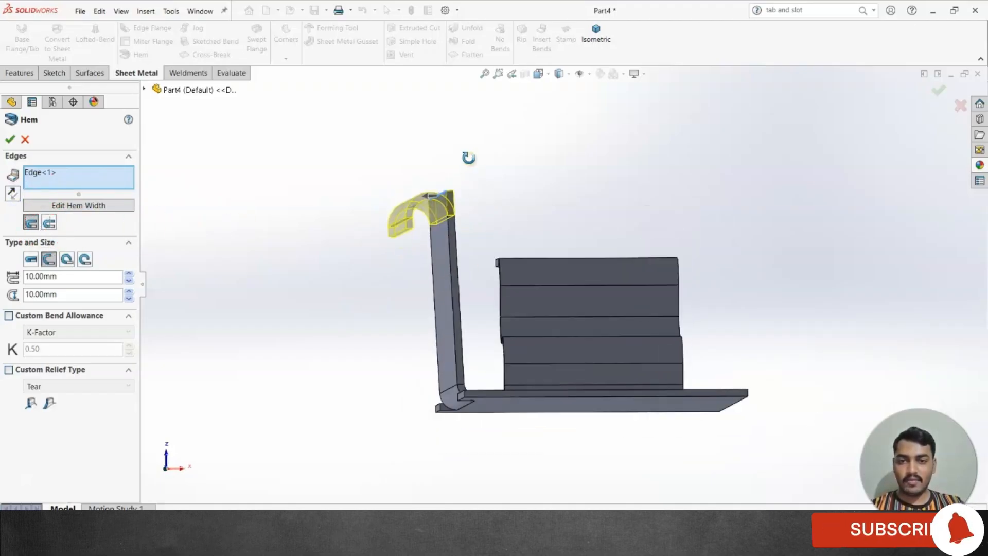
{"action": "scroll", "coordinate": [453, 199], "scroll_direction": "down", "scroll_amount": 5}
{"action": "middle_click_drag", "start_coordinate": [453, 199], "coordinate": [422, 224]}
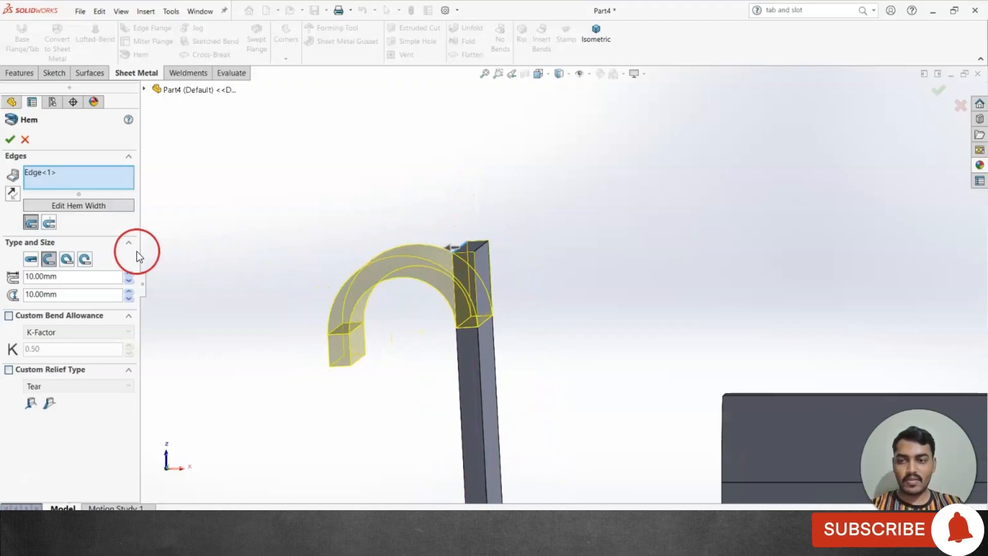
{"action": "left_click", "coordinate": [49, 223]}
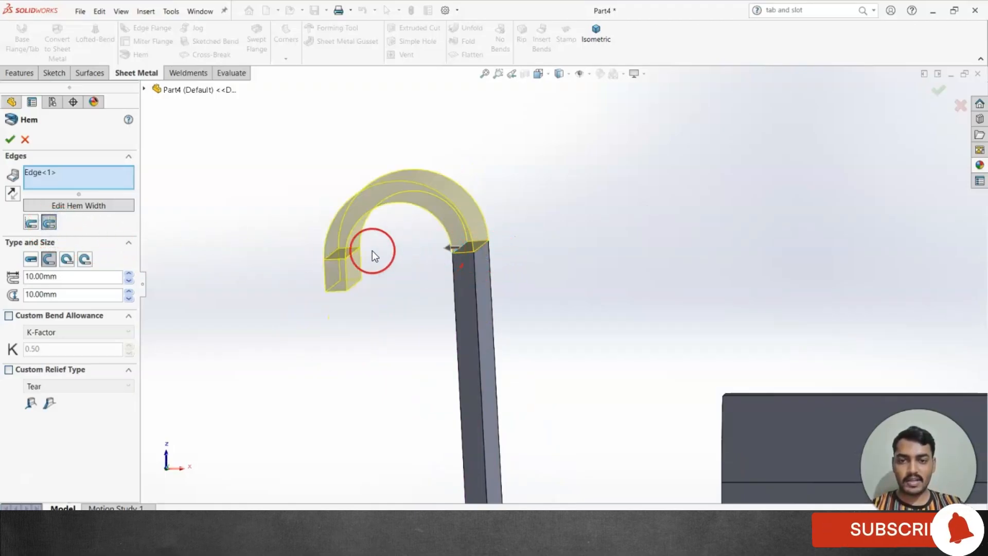